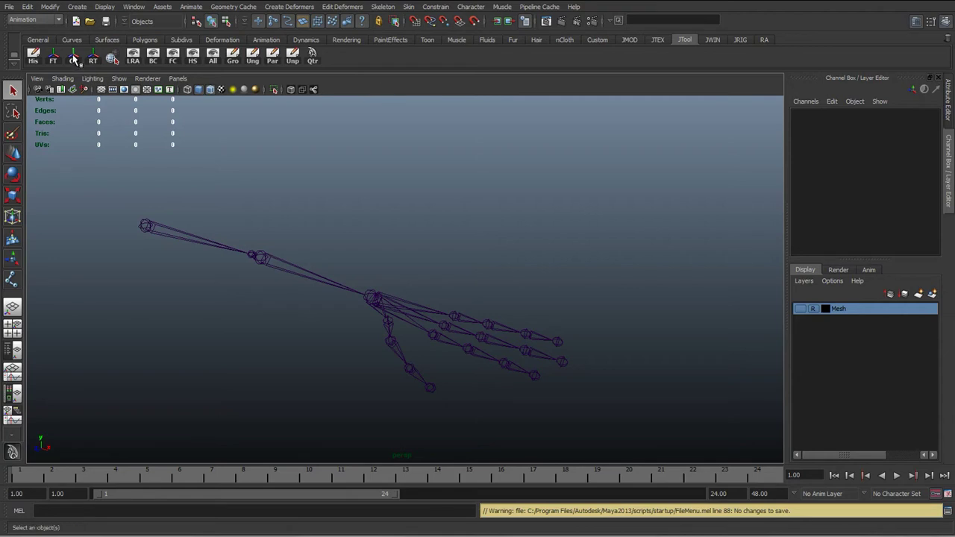
- Activate the IK Handle Tool with its settings shown and set the current solver to ikRPsolver
left_click(381, 6)
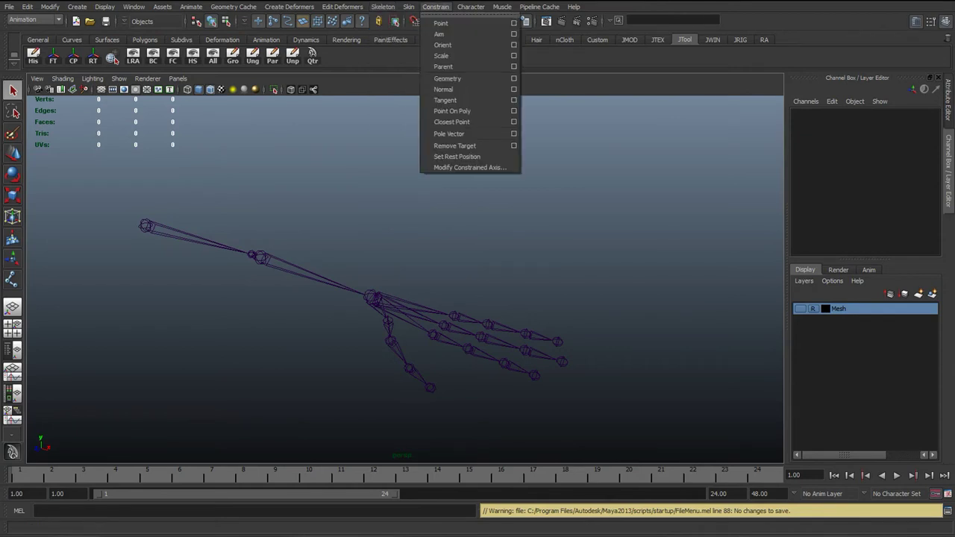
left_click(436, 8)
left_click(255, 40)
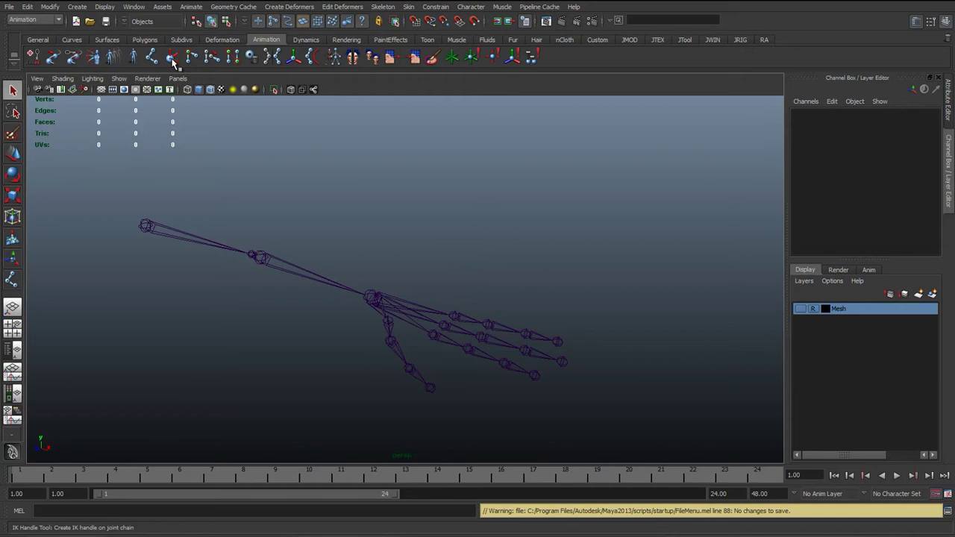
left_click(172, 63)
double_click(172, 64)
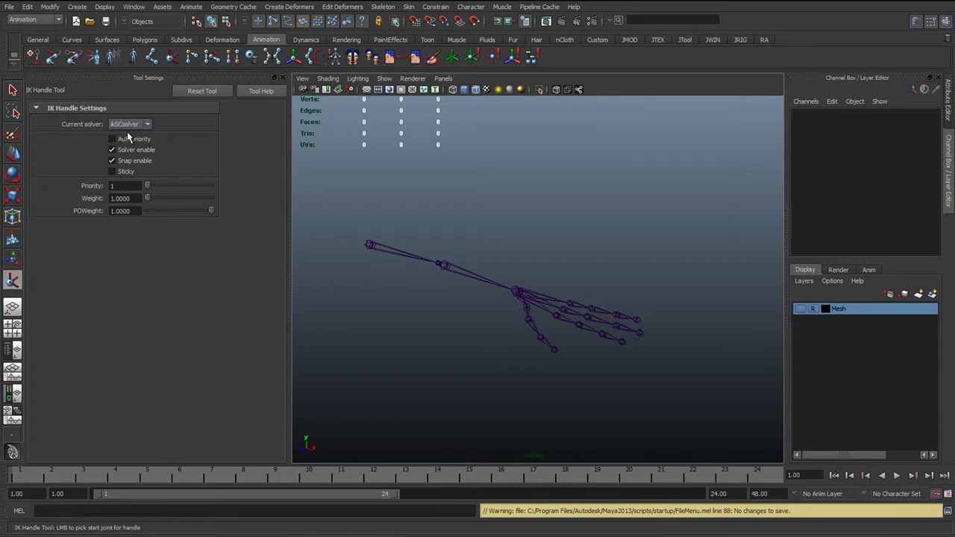
left_click(132, 125)
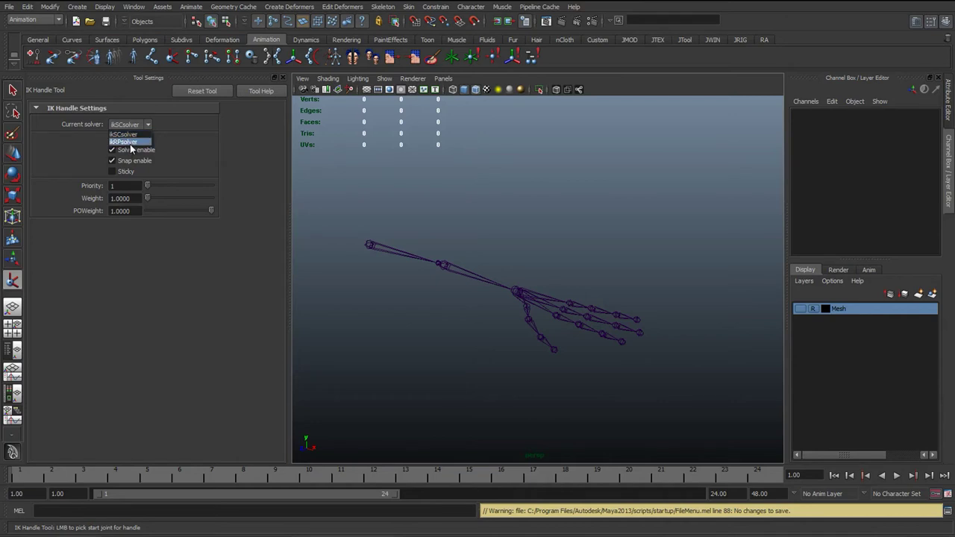
left_click(131, 143)
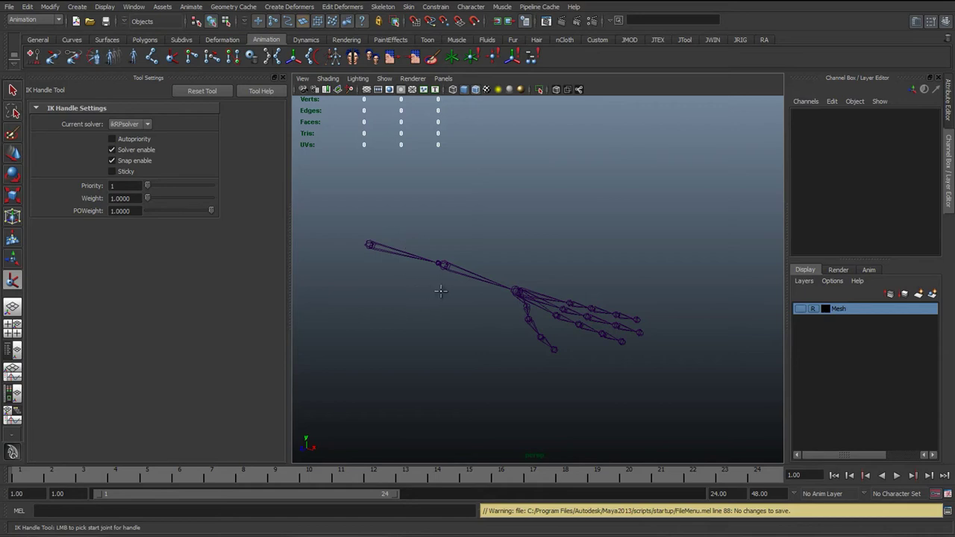
- Examine the arm joint chain from several angles and review the IK solver choices, keeping ikRPsolver
left_click_drag(433, 297, 511, 348, "alt")
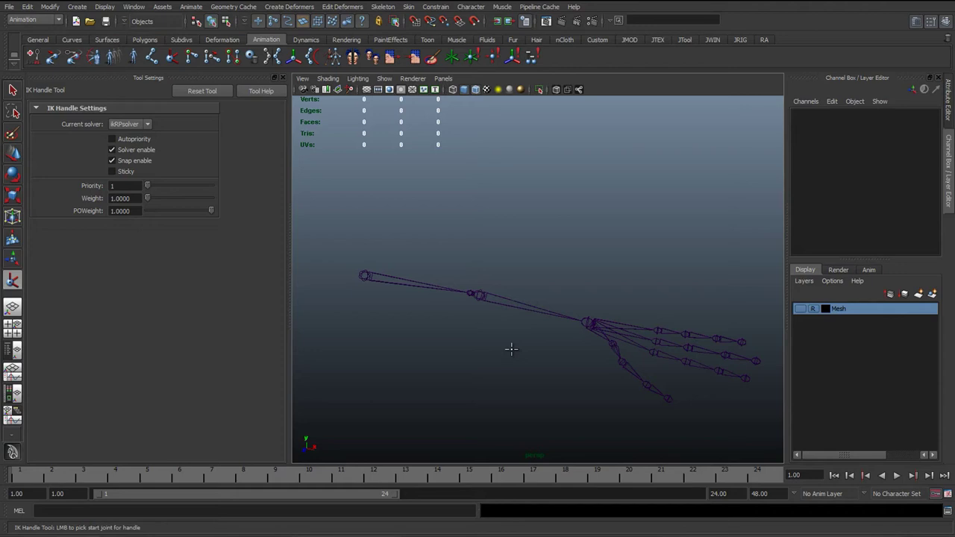
middle_click_drag(486, 299, 428, 280, "alt")
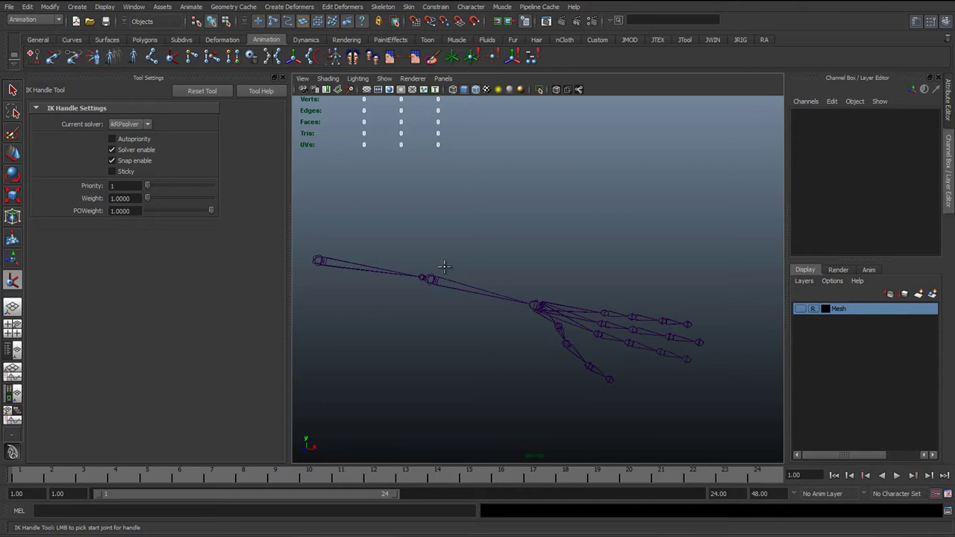
left_click_drag(444, 266, 456, 285, "alt")
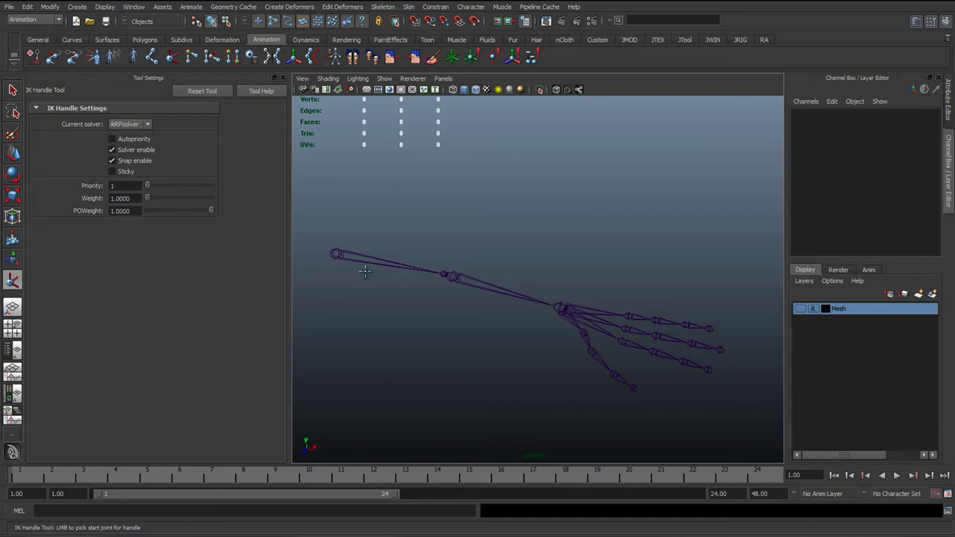
middle_click_drag(365, 271, 410, 279, "alt")
left_click(128, 124)
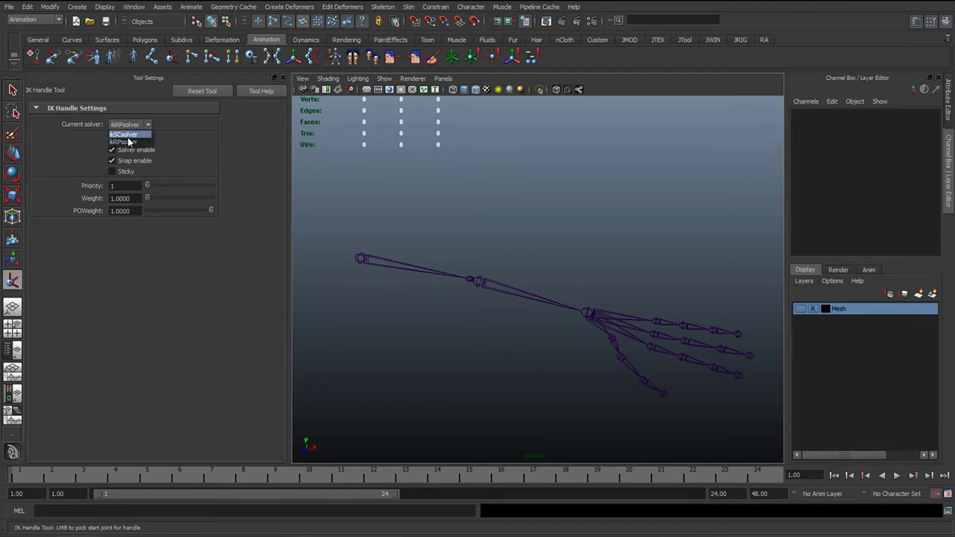
left_click(126, 141)
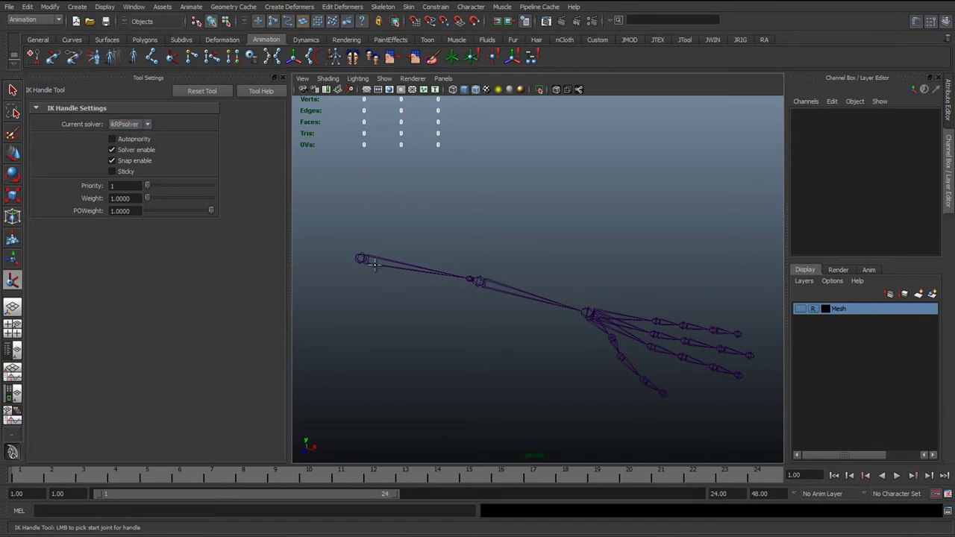
left_click_drag(366, 279, 361, 284, "alt")
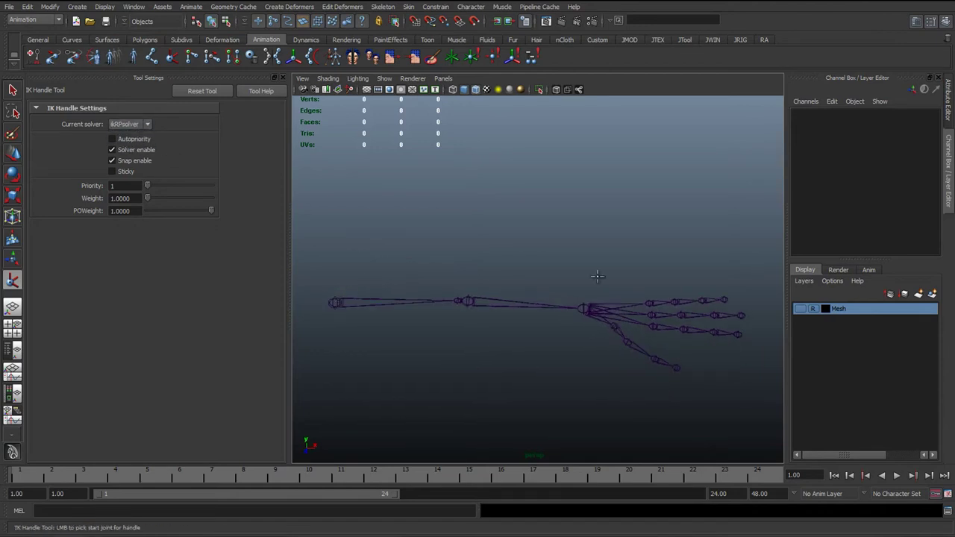
left_click_drag(477, 298, 420, 299, "alt")
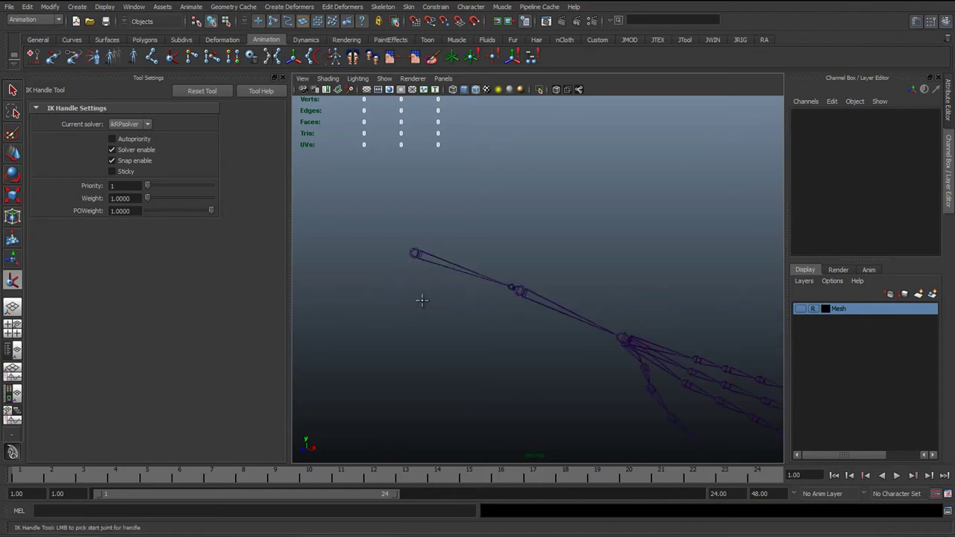
left_click_drag(530, 269, 415, 276, "alt")
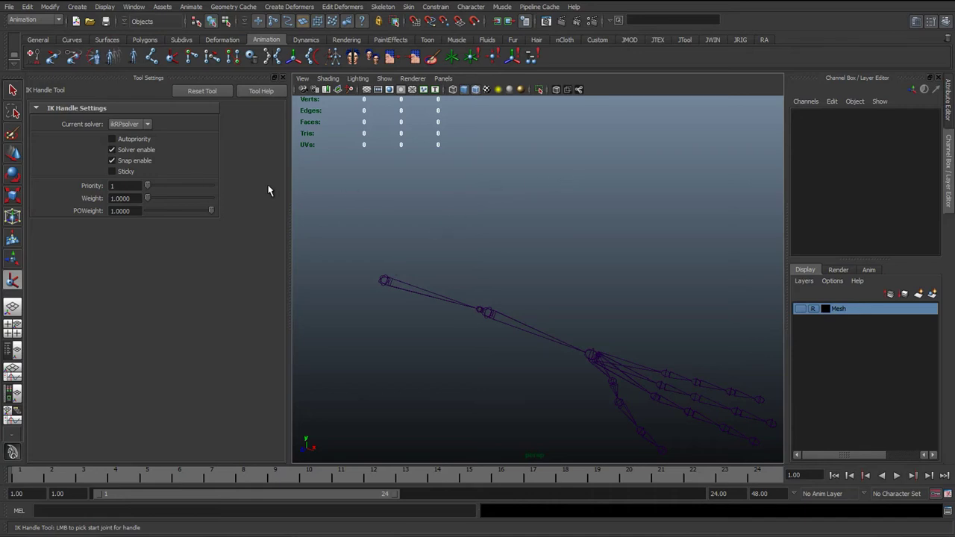
left_click(131, 124)
left_click(124, 142)
left_click_drag(492, 364, 563, 359, "alt")
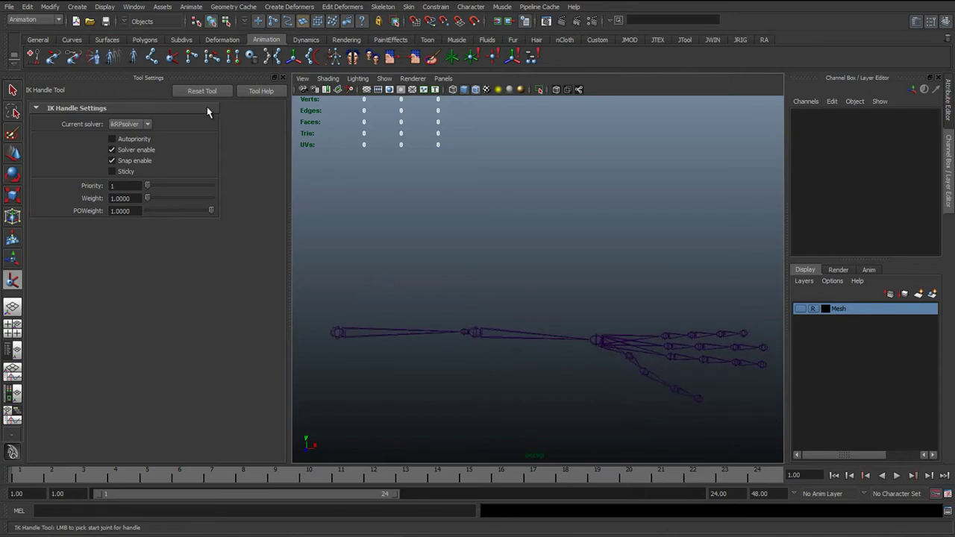
- Create an IK handle from the shoulder joint jtBn_l_shoulder_01 to the wrist joint
left_click_drag(417, 300, 386, 294, "alt")
right_click_drag(382, 301, 442, 321, "alt")
middle_click_drag(368, 324, 397, 312, "alt")
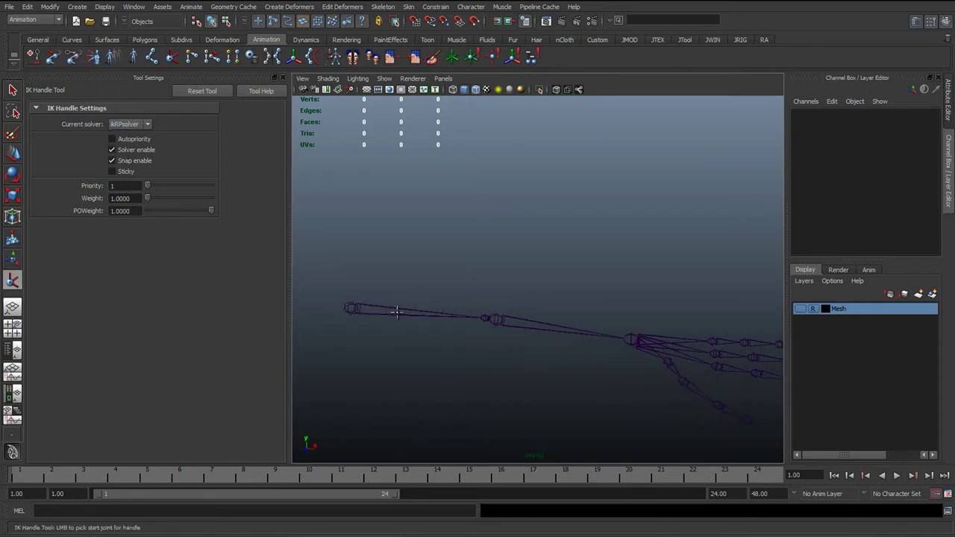
left_click(350, 306)
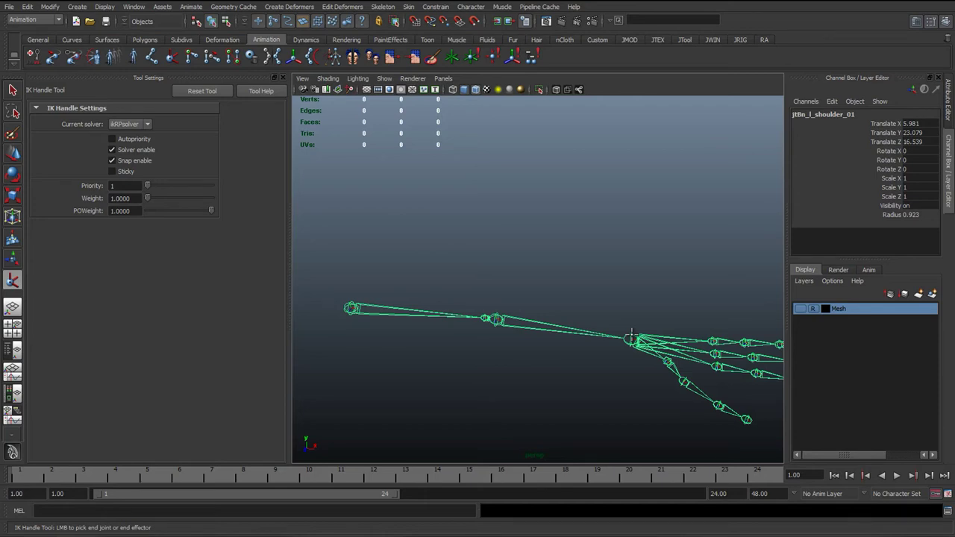
left_click(631, 337)
key("q")
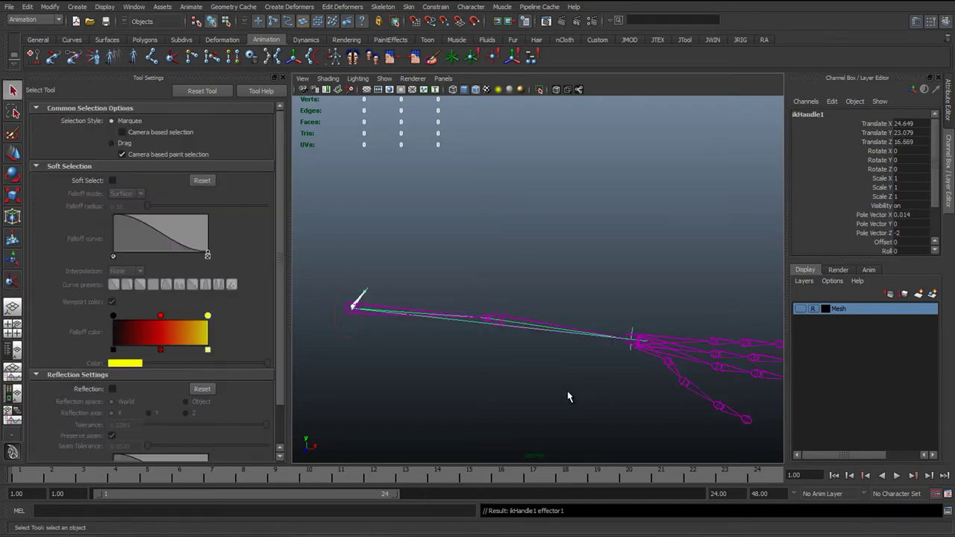
- Try moving the wrist IK handle toward the shoulder to test the arm's bend, and undo the moves
key("e")
left_click_drag(550, 388, 526, 382, "alt")
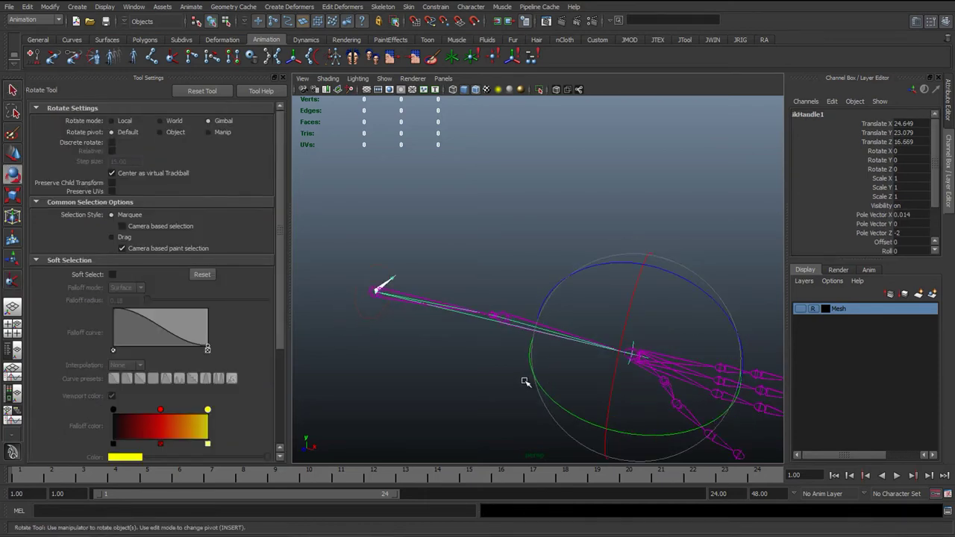
key("w")
left_click_drag(603, 379, 543, 256, "alt")
key("ctrl+z")
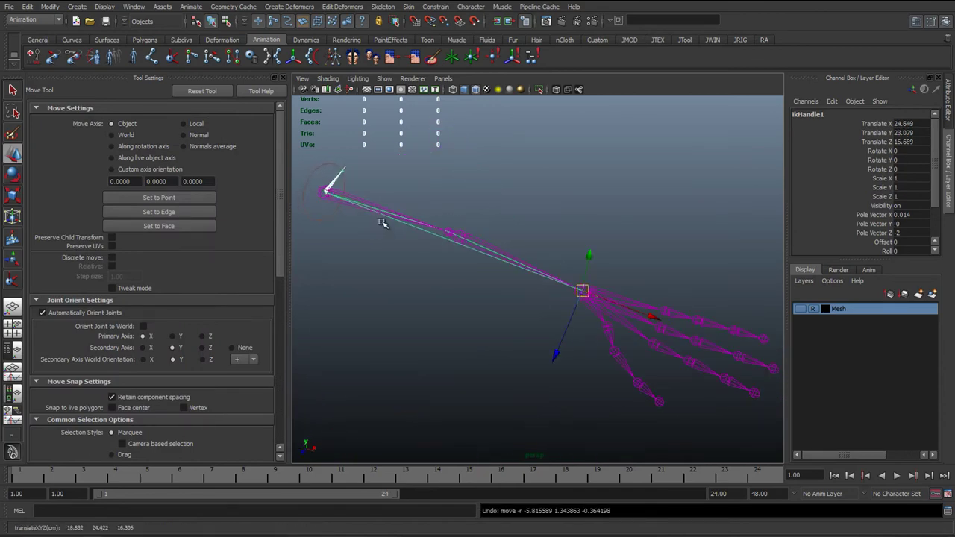
middle_click_drag(382, 223, 442, 274, "alt")
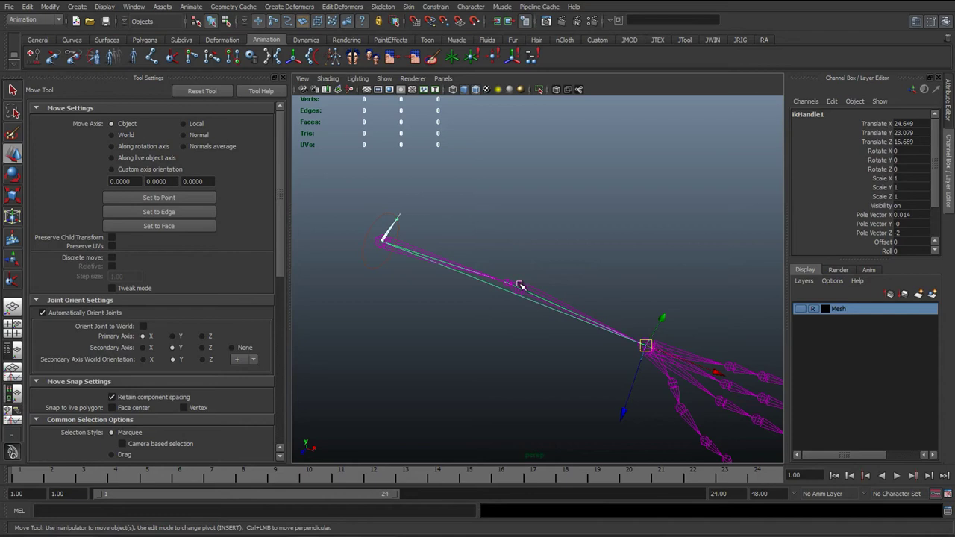
left_click_drag(725, 377, 452, 318)
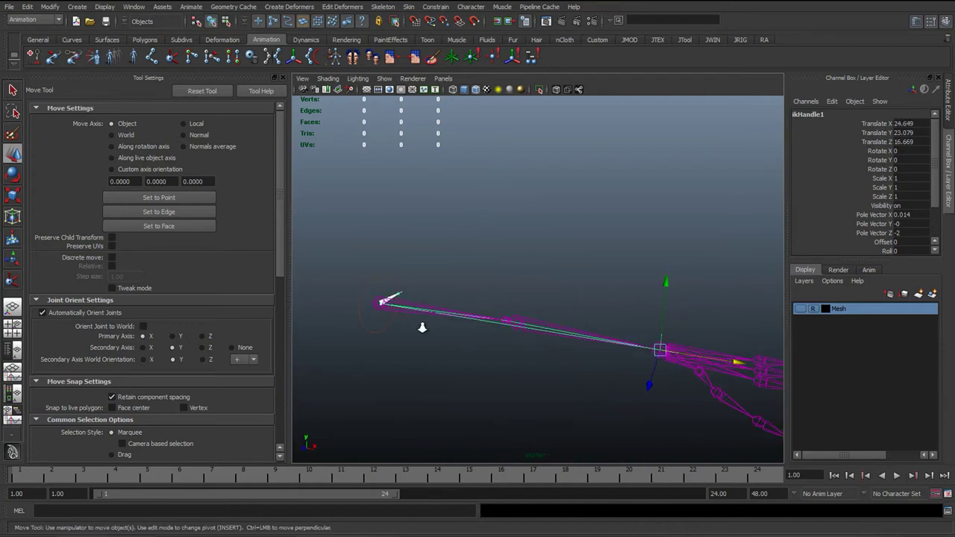
right_click_drag(423, 328, 461, 334, "alt")
key("q")
key("w")
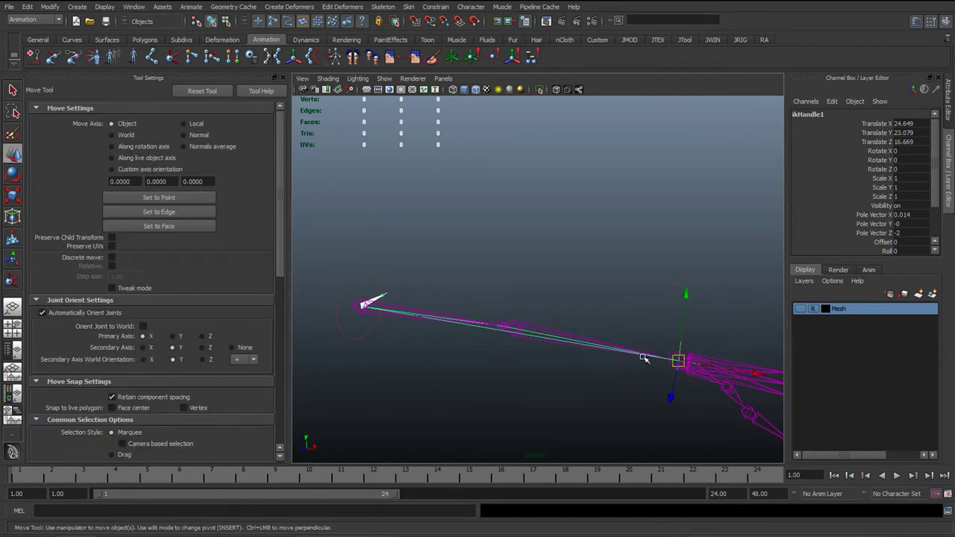
- Clear the selection and reselect the IK handle at the wrist
left_click(661, 338)
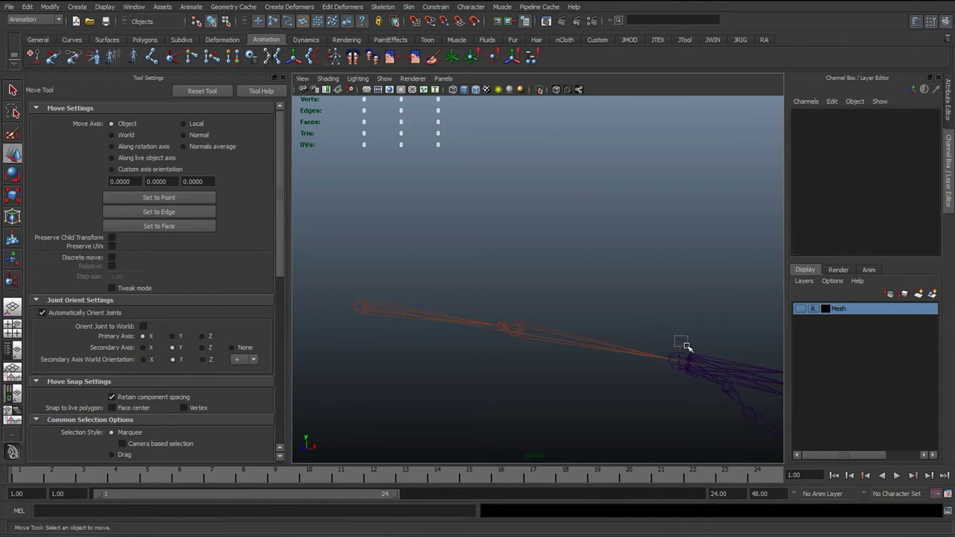
left_click(680, 358)
left_click(586, 335)
left_click_drag(676, 336, 688, 345)
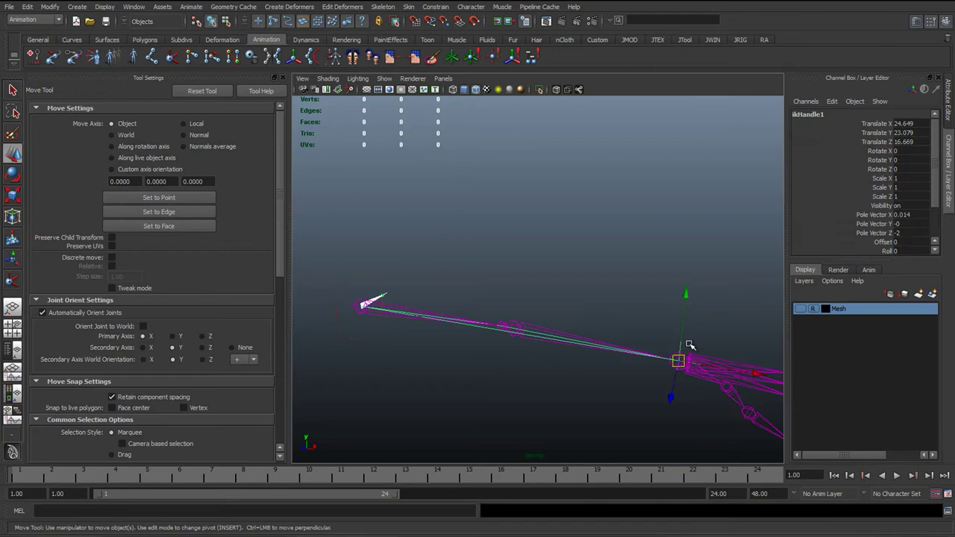
- Inspect the IK handle line and the pole vector indicator at the shoulder joint up close
middle_click_drag(536, 320, 495, 305, "alt")
key("q")
left_click_drag(465, 358, 636, 345, "alt")
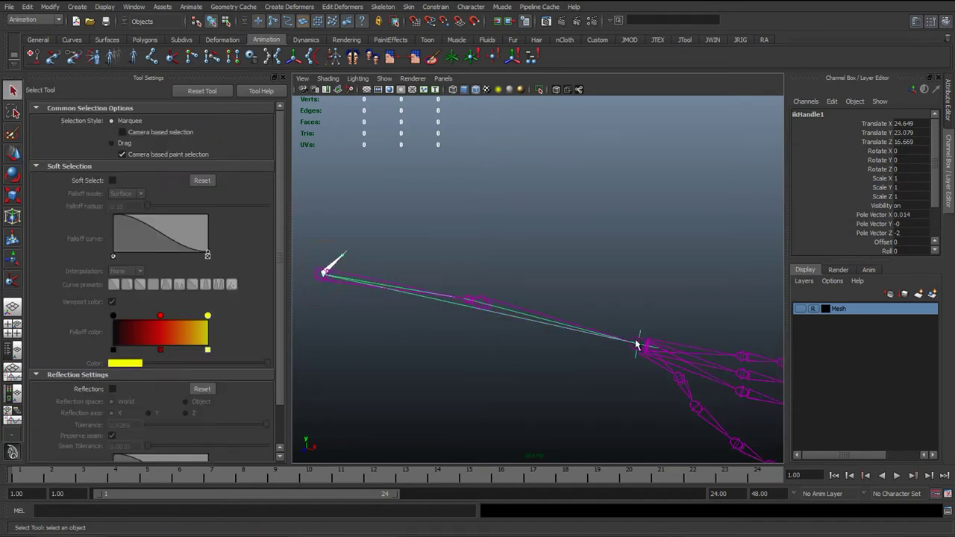
left_click_drag(325, 275, 629, 309, "alt")
left_click_drag(385, 349, 487, 318, "alt")
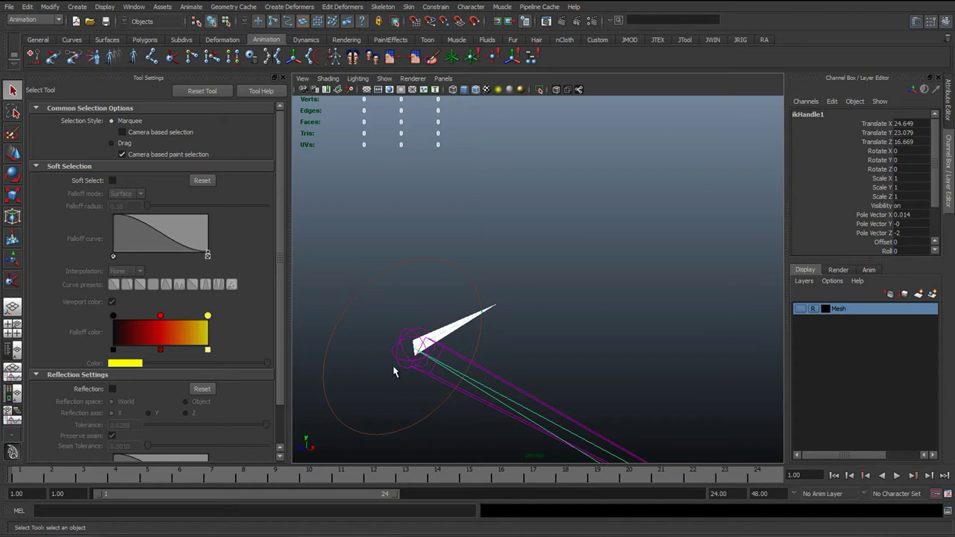
scroll(477, 348, "down", 4)
- Try moving the IK handle along X to about 16.73 to bend the elbow, and undo the move
key("w")
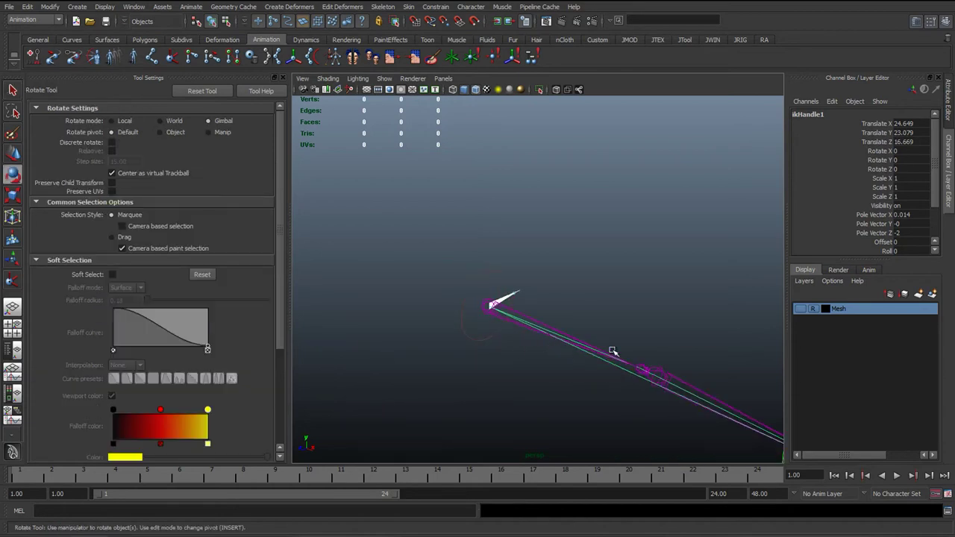
middle_click_drag(482, 292, 411, 262, "alt")
left_click_drag(751, 457, 573, 370)
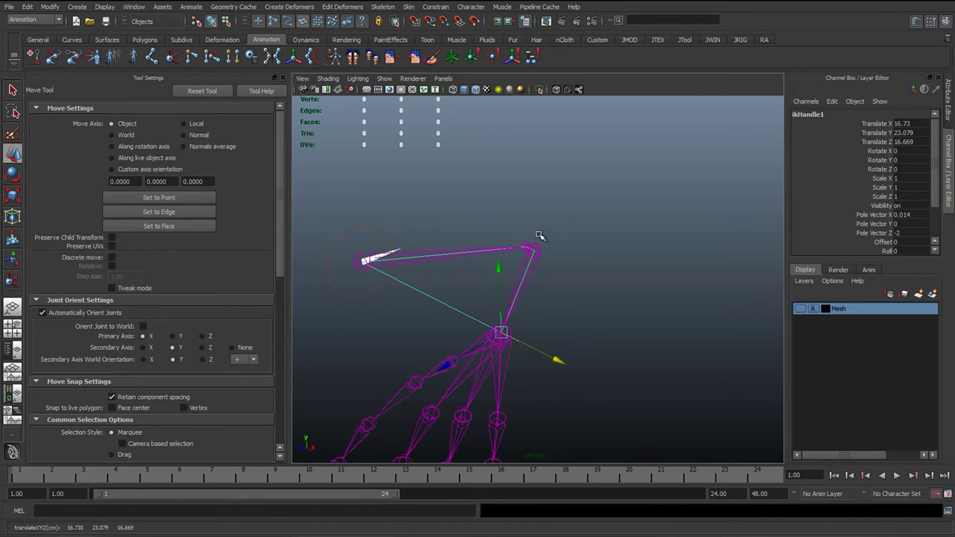
key("ctrl+z")
- Use the Show Manipulator Tool to test moving the IK handle's pole vector around the arm, and undo those moves
left_click_drag(431, 311, 471, 310, "alt")
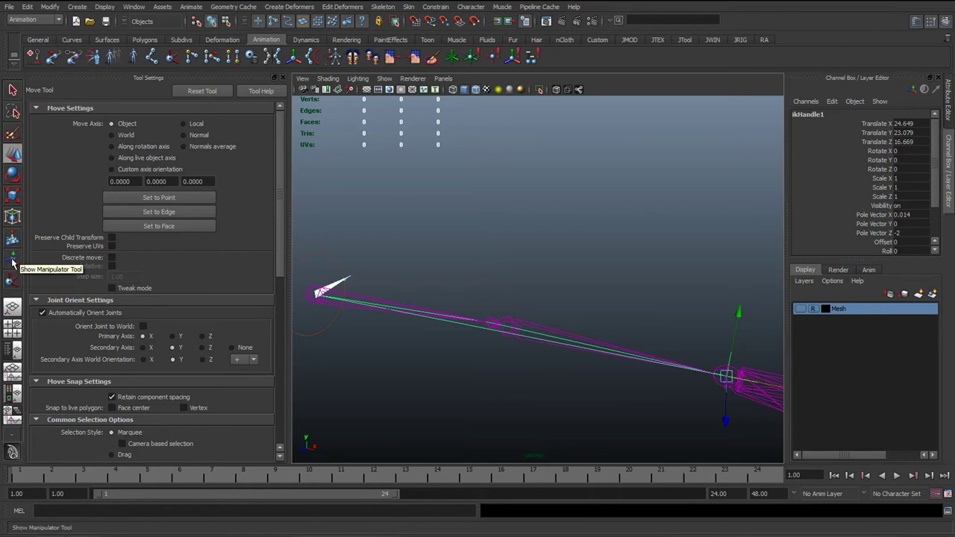
left_click(12, 261)
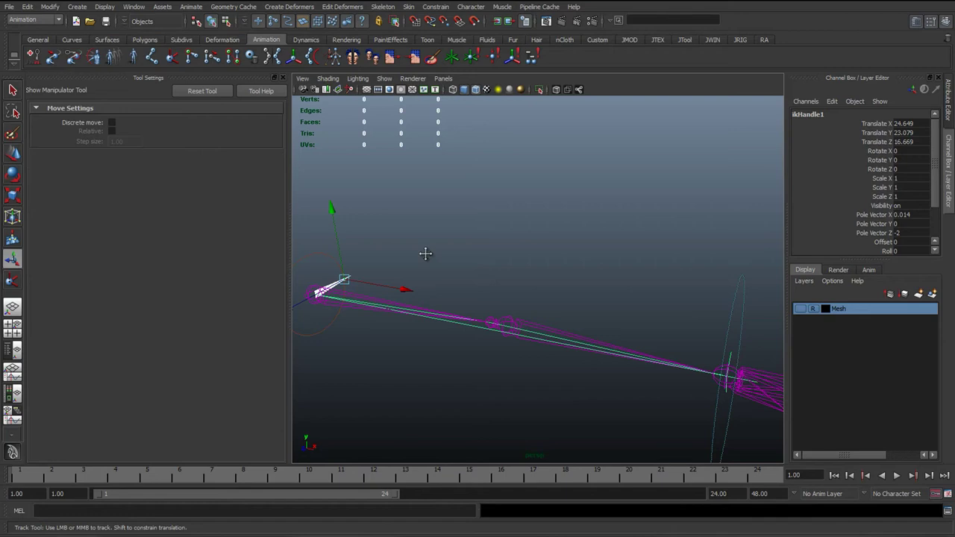
mouse_move(425, 254)
middle_mouse_down("alt")
mouse_move(483, 251)
mouse_move(437, 273)
mouse_move(419, 270)
middle_mouse_up("alt")
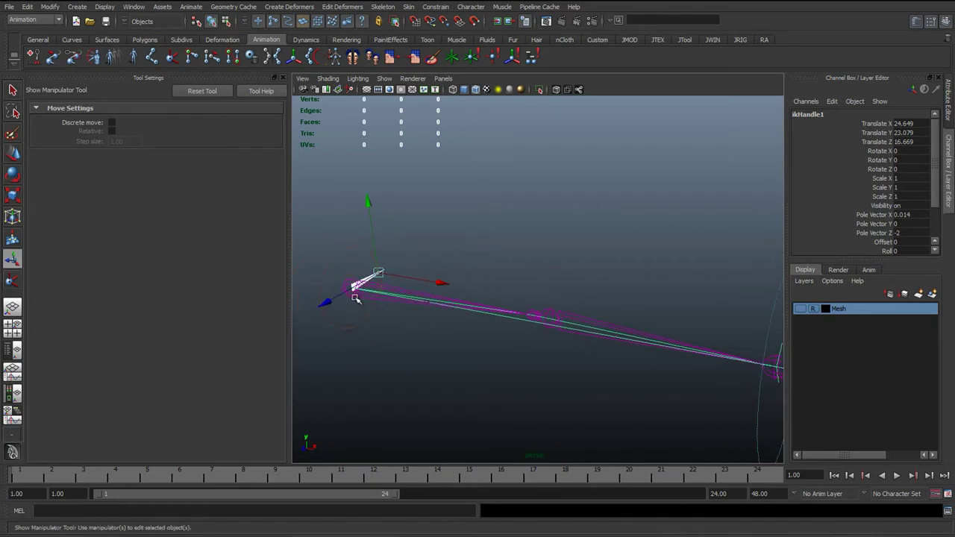
left_click_drag(355, 297, 570, 262)
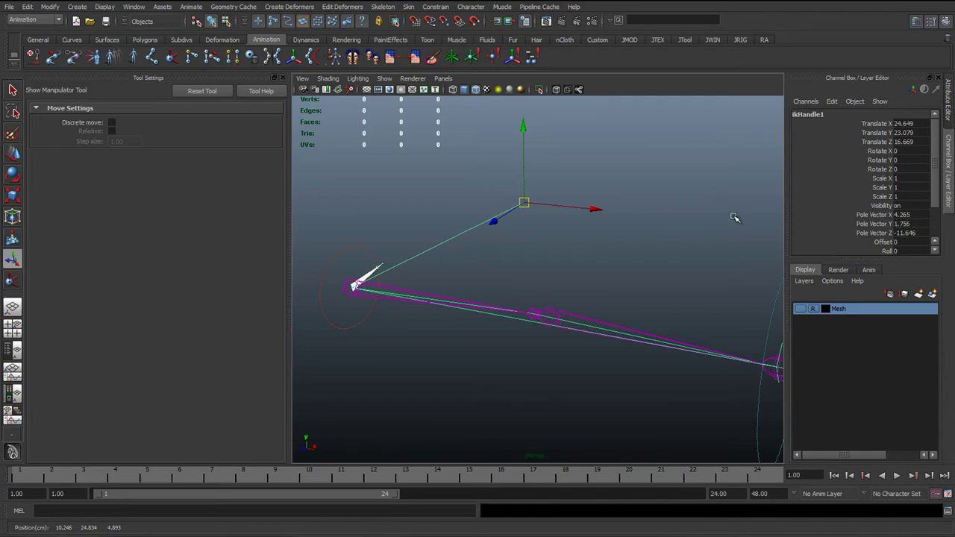
left_click_drag(525, 203, 479, 194)
key("ctrl+z")
key("ctrl+z")
key("ctrl+z")
key("ctrl+z")
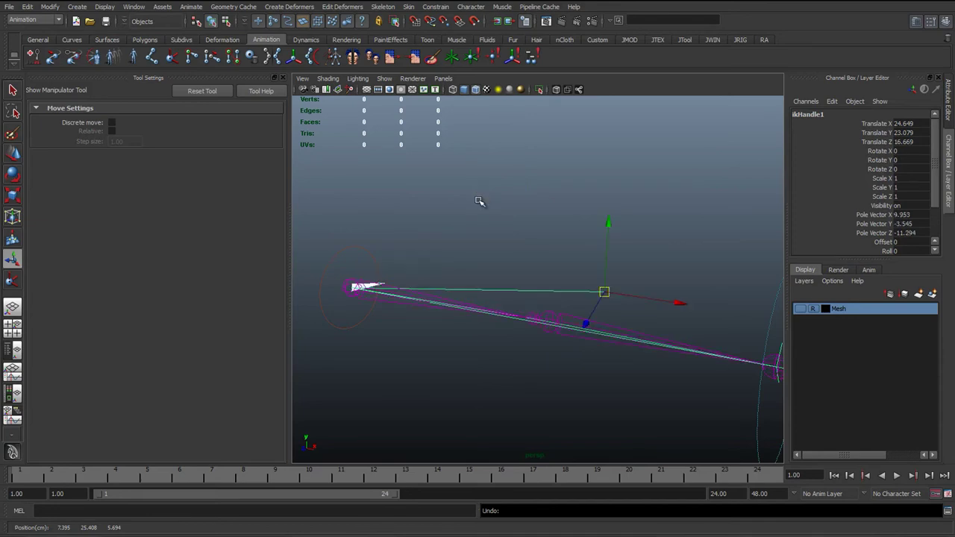
key("ctrl+z")
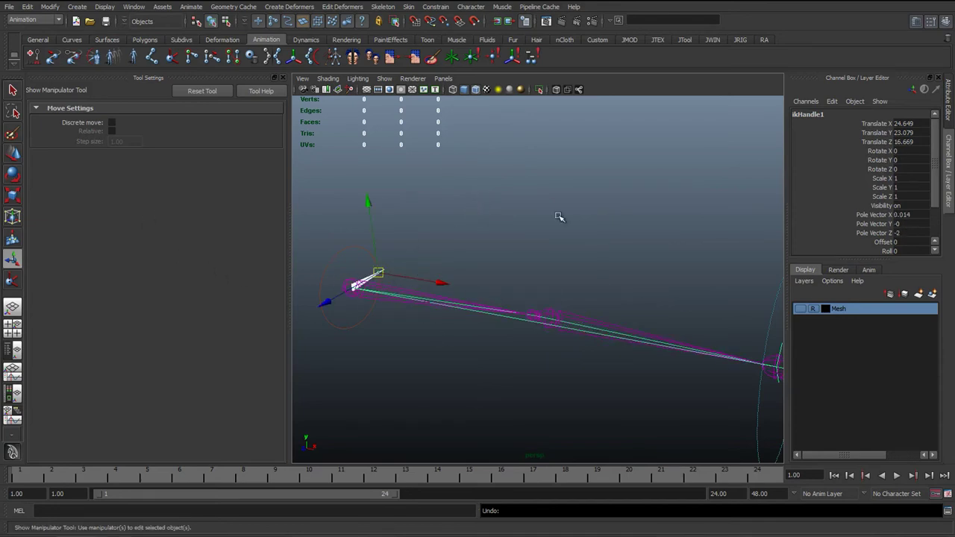
- Return to the Select Tool and deselect the IK handle
left_click(12, 90)
left_click(559, 265)
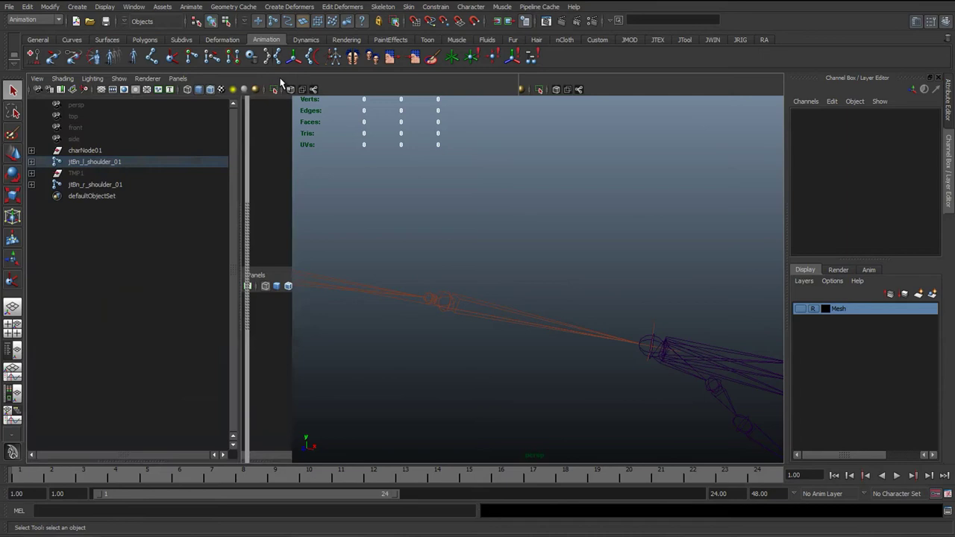
- Restore the layout with the Outliner beside the perspective view and rename ikHandle1 as ikRP_l_arm_01
left_click(281, 78)
left_click(12, 351)
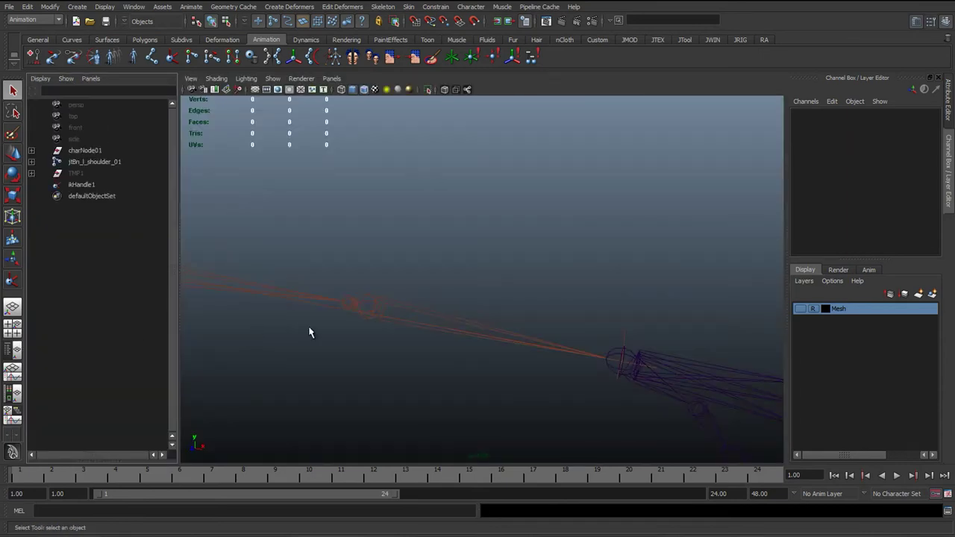
left_click_drag(308, 331, 369, 323, "alt")
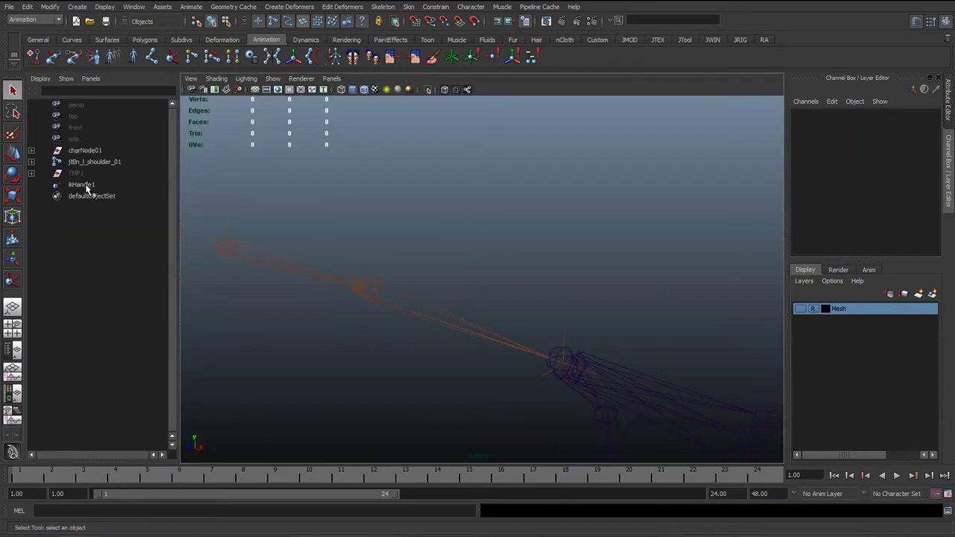
double_click(82, 184)
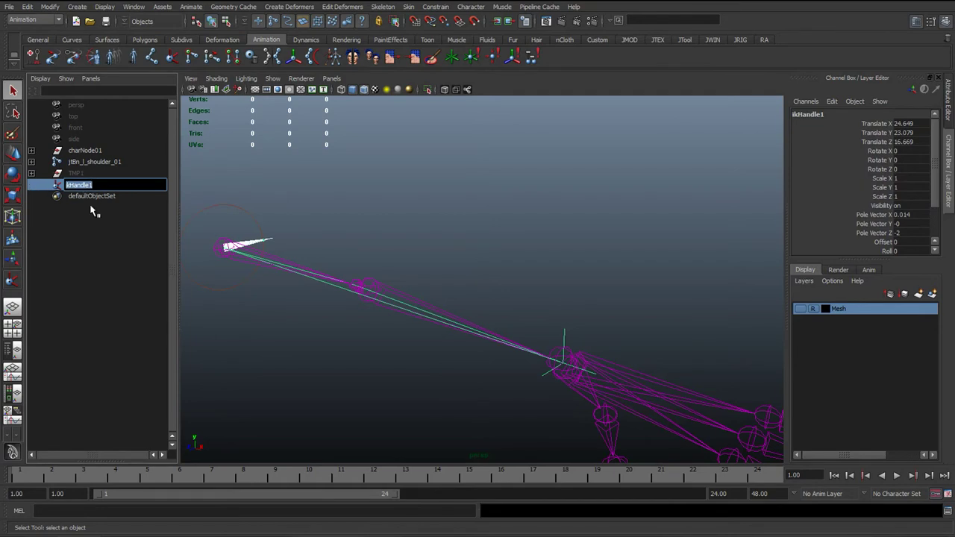
type("ikRP_l_arm_01")
key("Return")
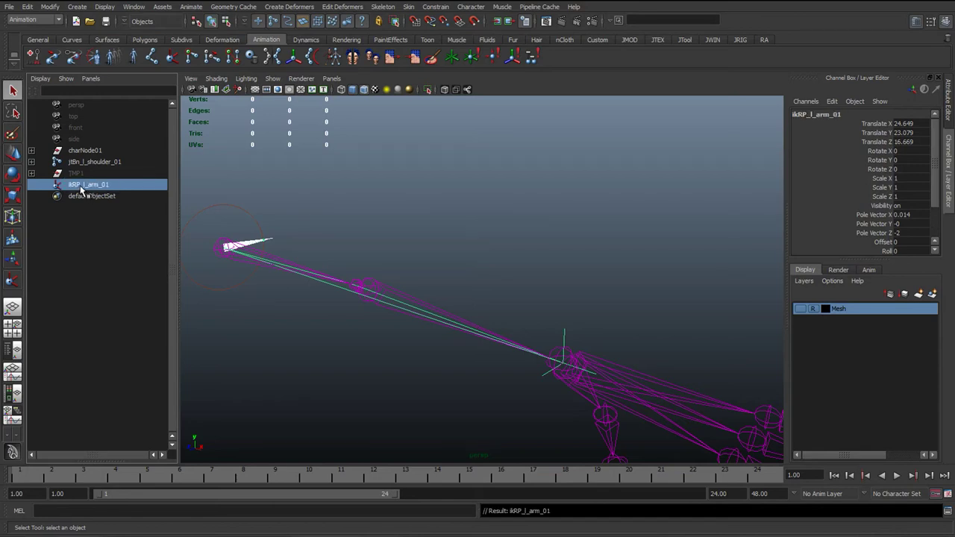
double_click(71, 186)
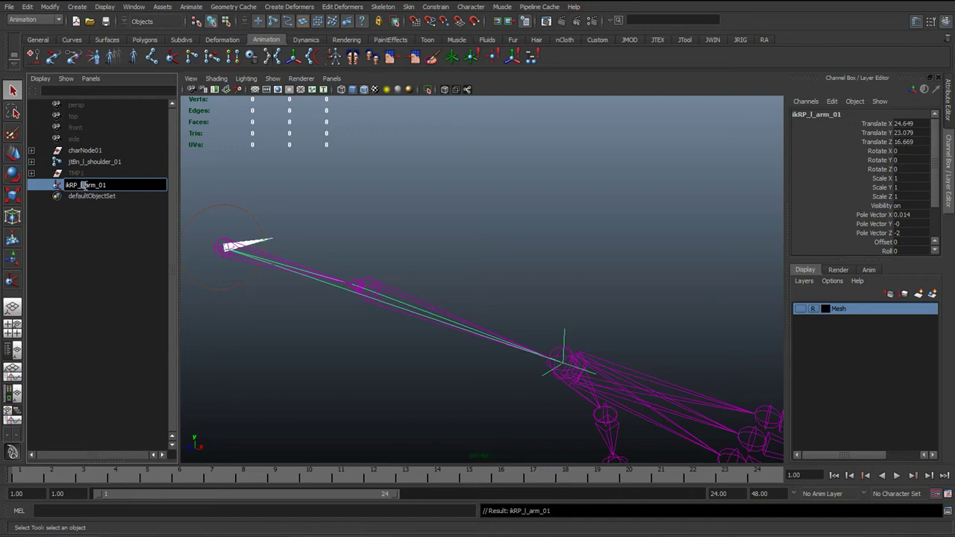
left_click_drag(84, 185, 115, 186)
left_click(110, 186)
key("Return")
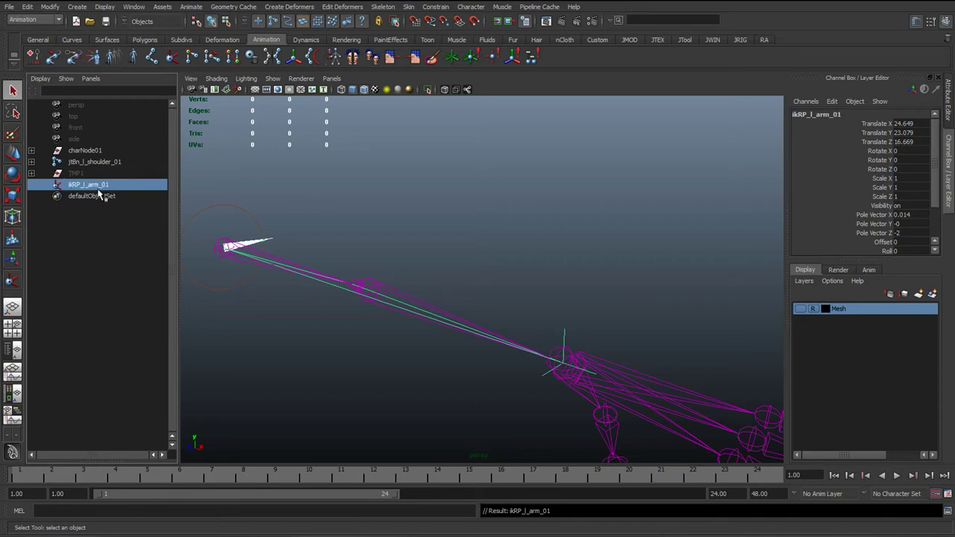
- Parent the jtBn_l_shoulder_01 joint chain under jointsBn01 inside charNode01's globalMove01 and joints01 groups
left_click(31, 151)
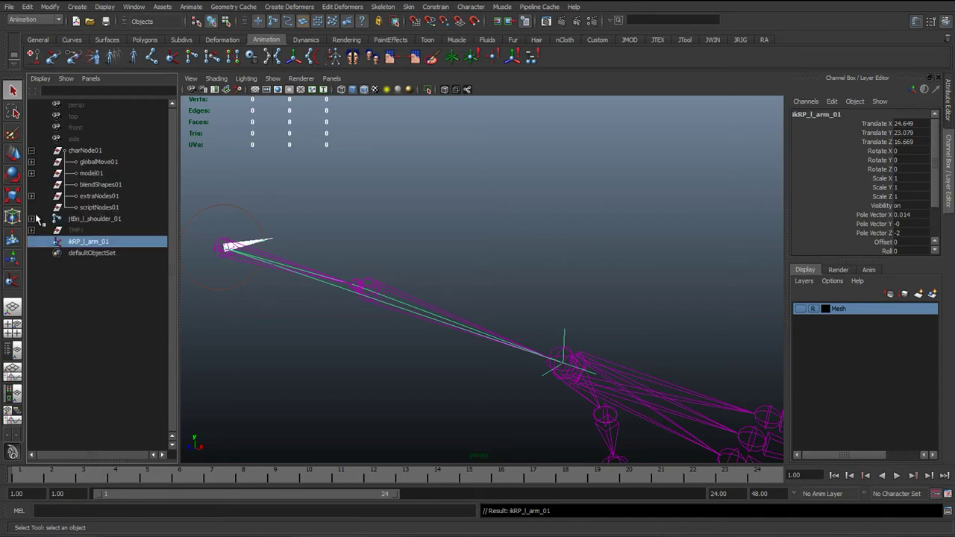
left_click(84, 219)
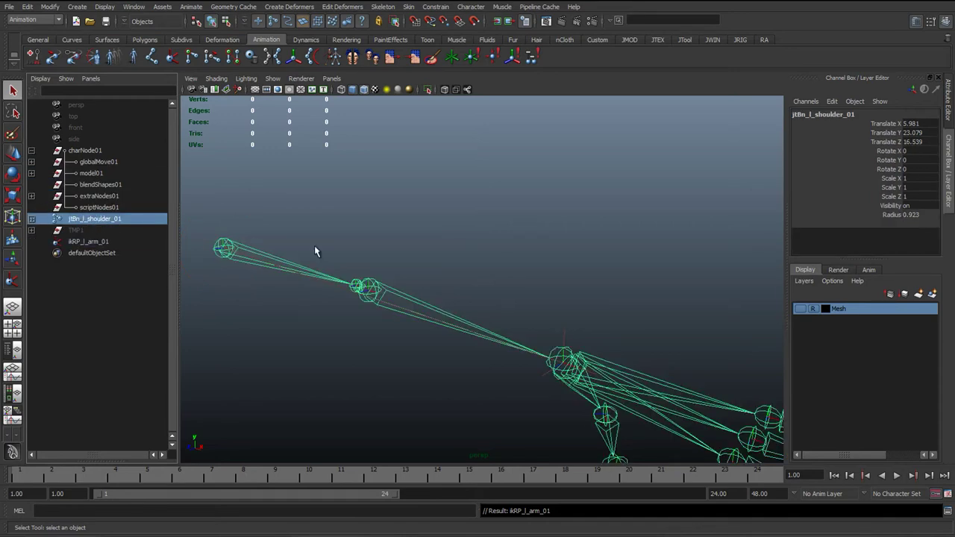
scroll(314, 251, "down", 5)
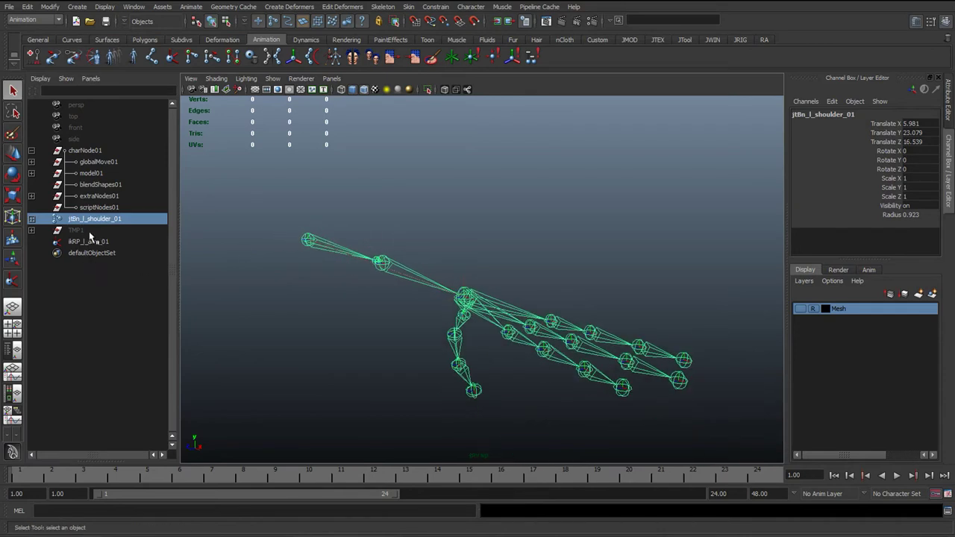
left_click(32, 162)
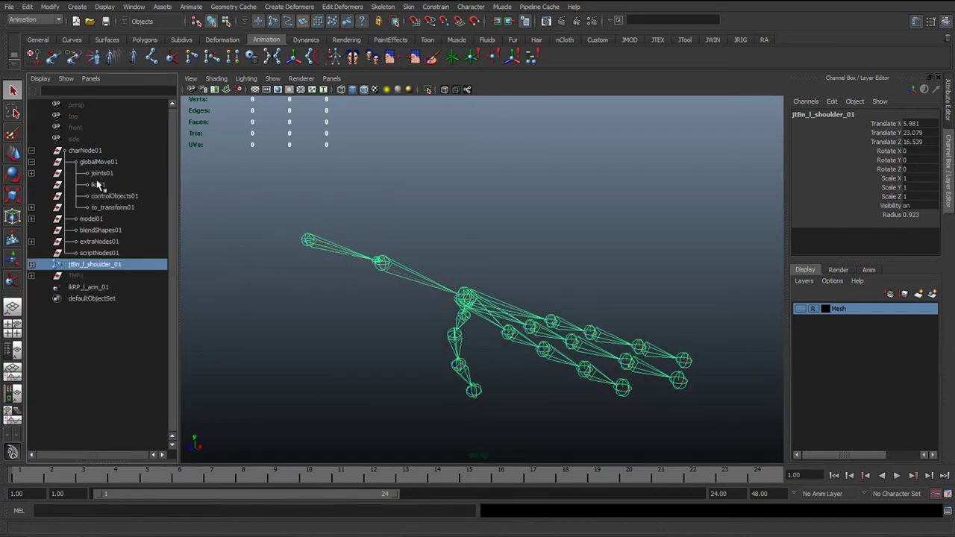
left_click(31, 173)
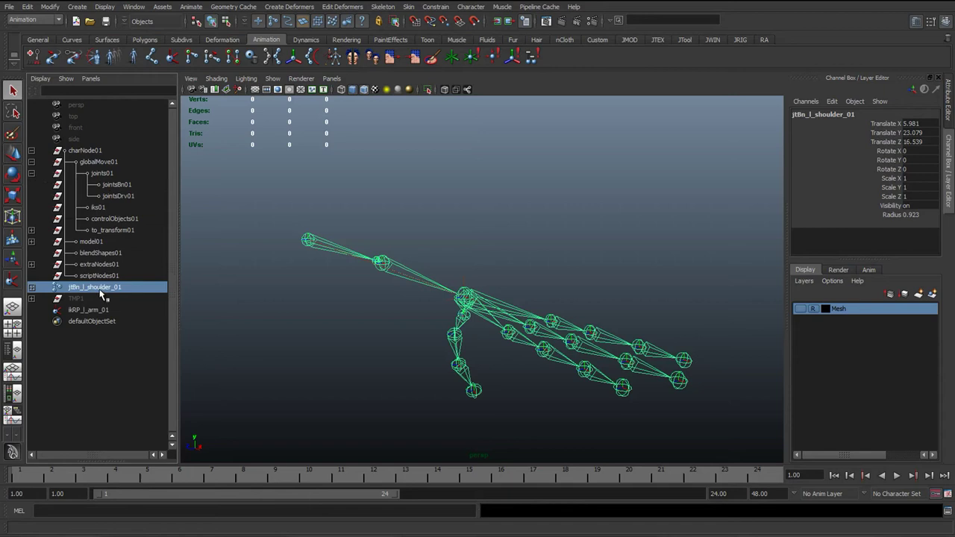
left_click_drag(103, 294, 125, 182)
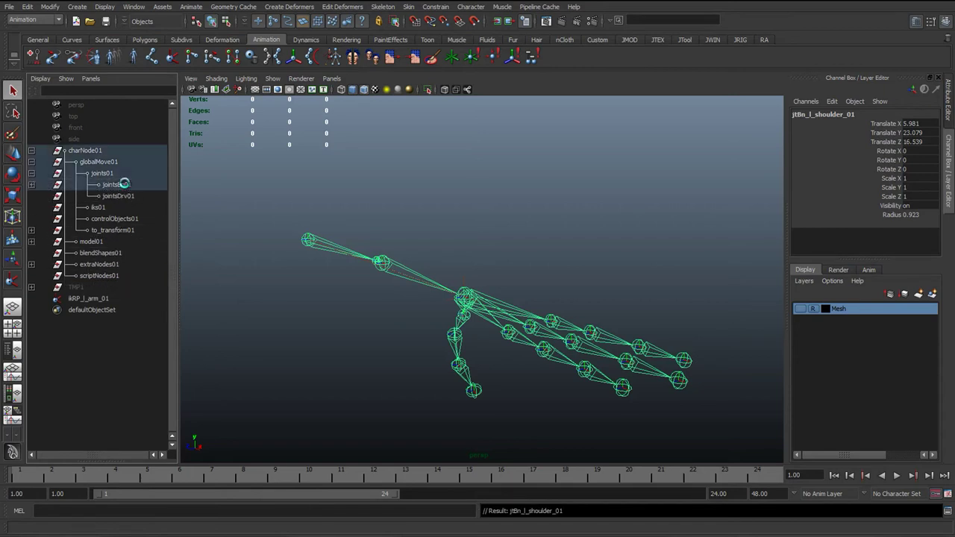
- Parent ikRP_l_arm_01 under the iks01 group, collapse the charNode01 hierarchy and clear the selection
left_click_drag(95, 298, 95, 207)
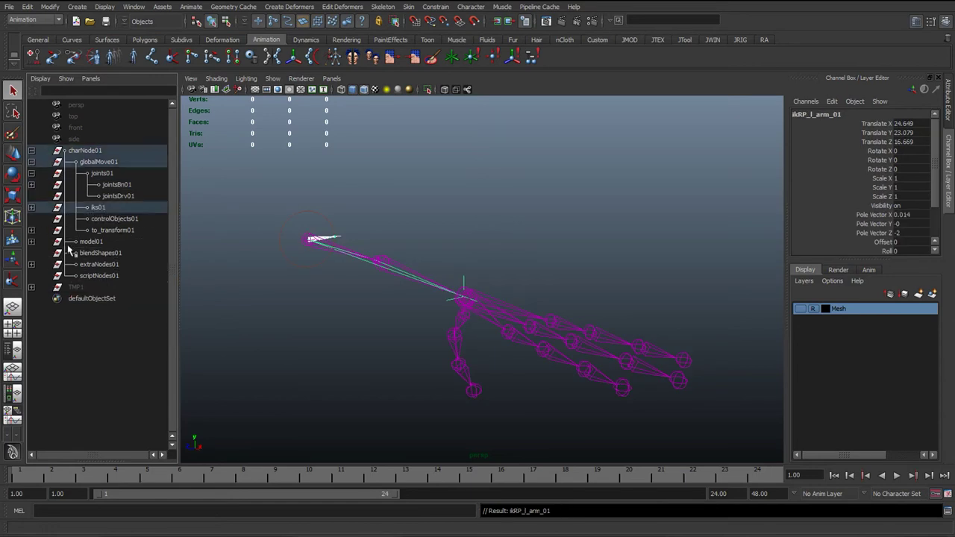
left_click(87, 164)
left_click(32, 150)
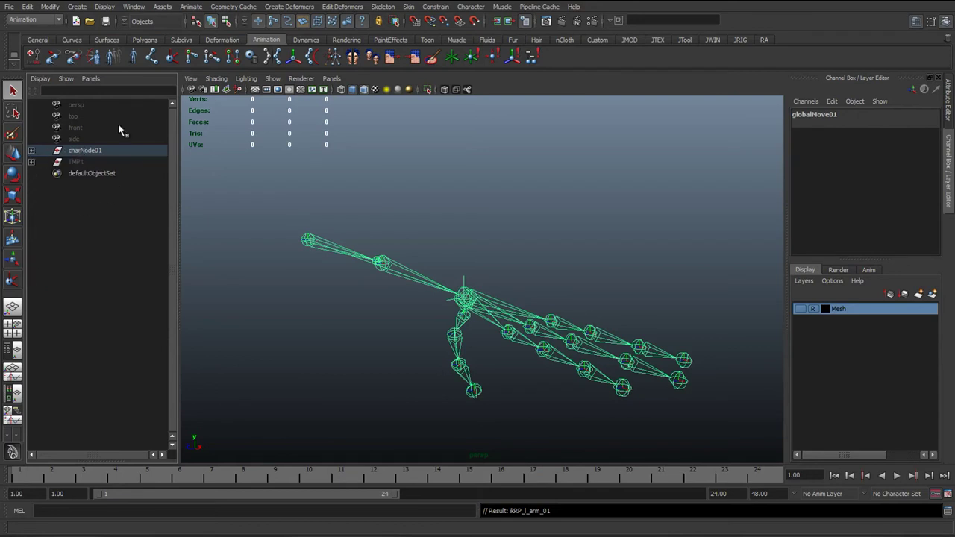
left_click(254, 293)
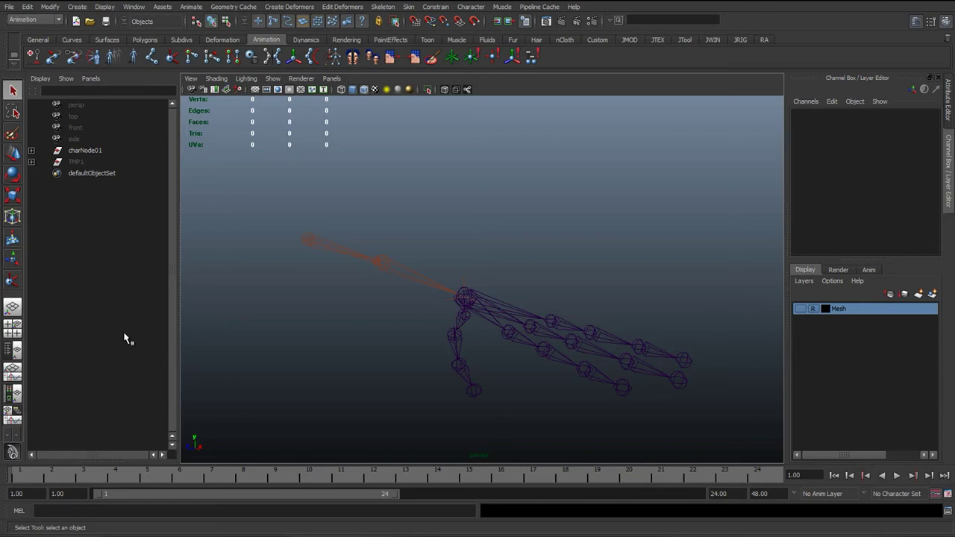
- Try setting the left arm IK handle's Translate X, Y and Z to 0
left_click_drag(399, 364, 274, 303, "alt")
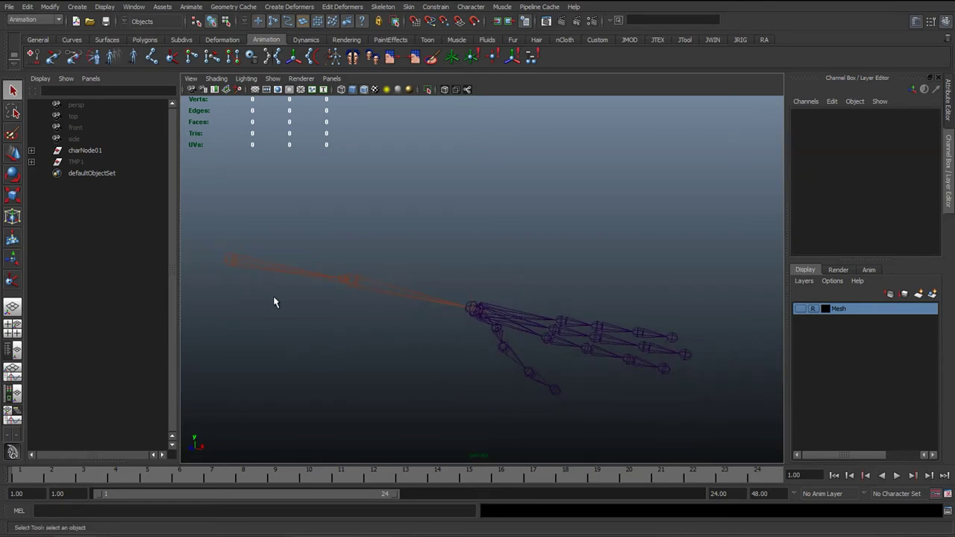
middle_click_drag(526, 304, 597, 314, "alt")
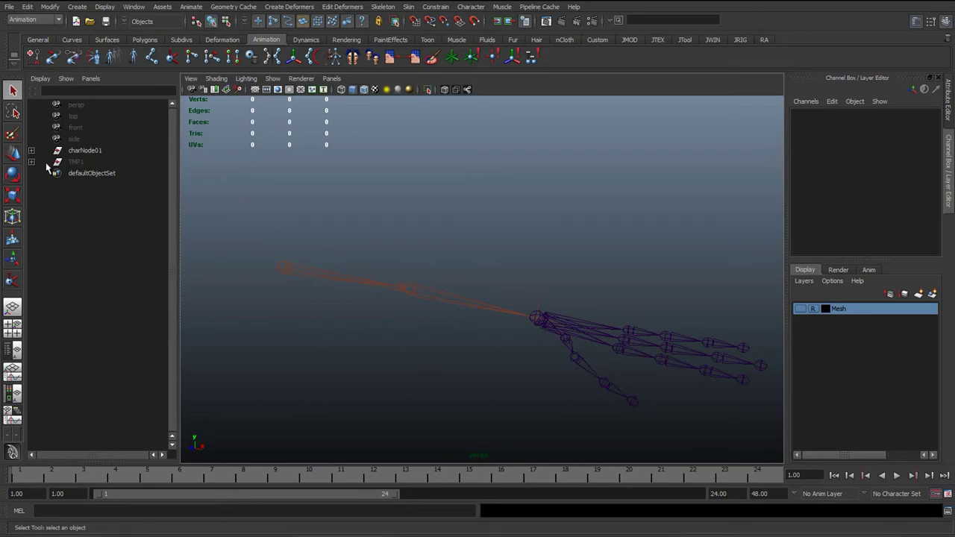
left_click_drag(396, 276, 407, 299, "alt")
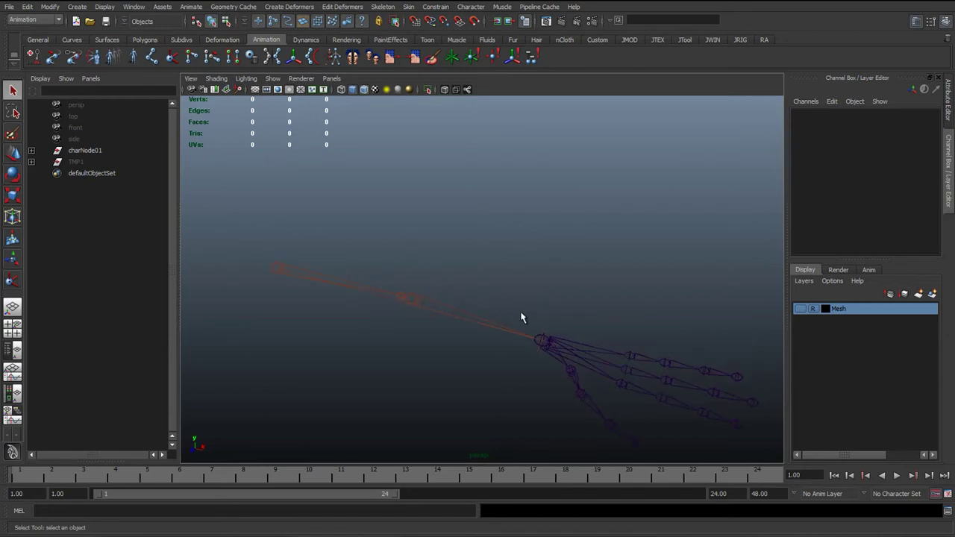
key("w")
left_click_drag(467, 279, 434, 279, "alt")
left_click(473, 322)
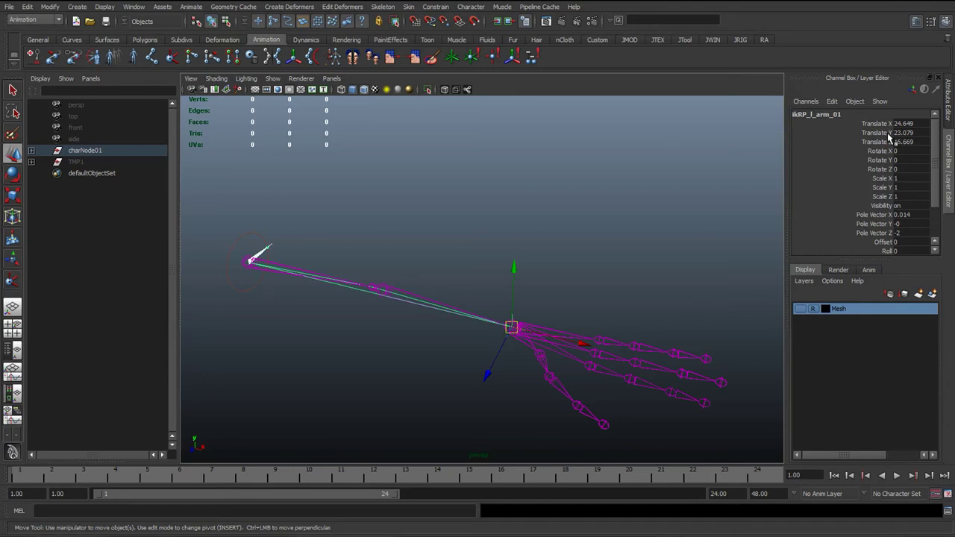
left_click_drag(906, 125, 906, 142)
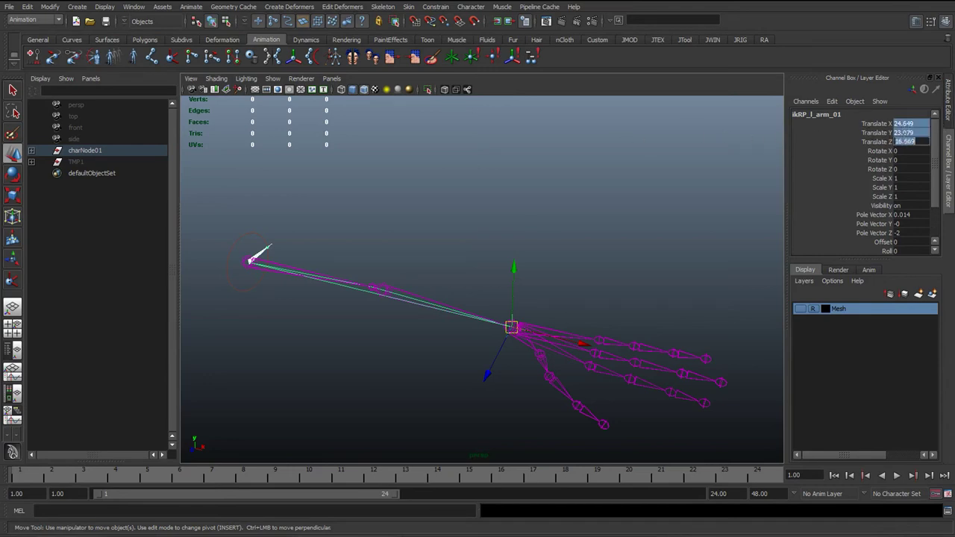
type("0")
key("Return")
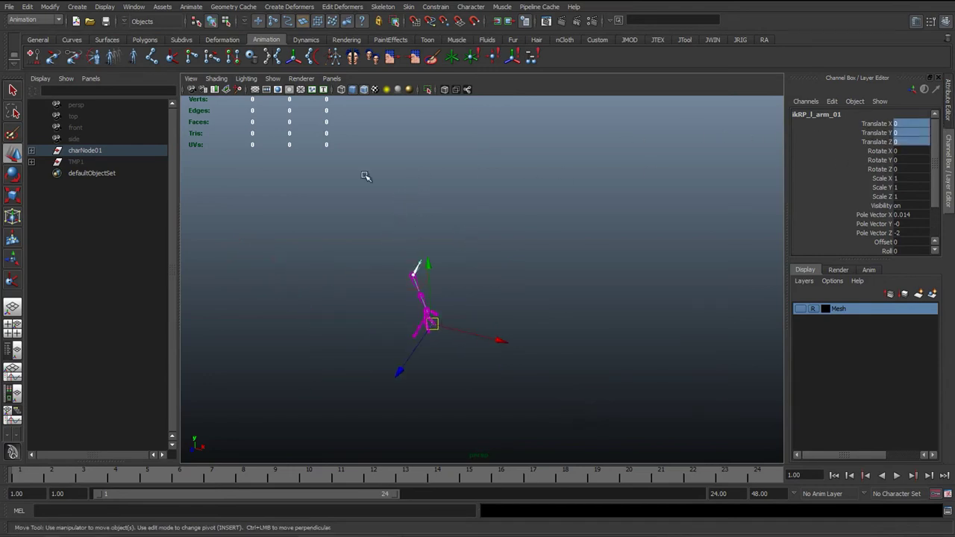
- Show the viewport grid, undo the zeroing of the IK handle's translation and deselect the handle
left_click(267, 89)
left_click_drag(332, 209, 548, 208, "alt")
key("ctrl+z")
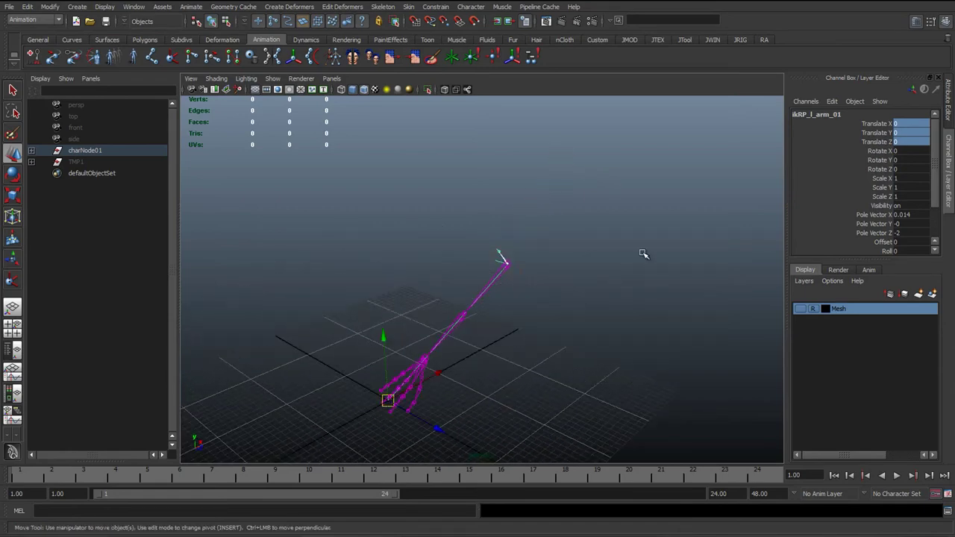
key("ctrl+z")
left_click_drag(623, 265, 559, 277, "alt")
left_click(590, 245)
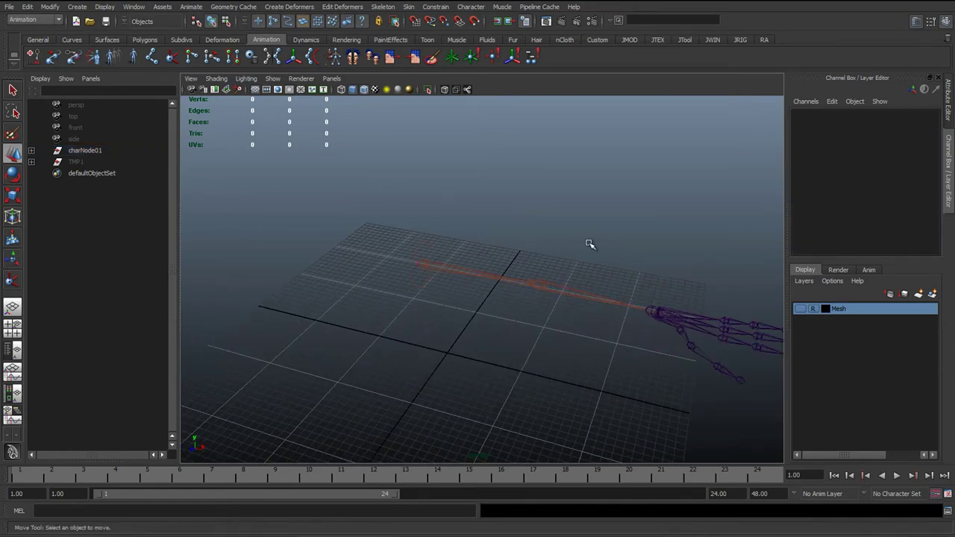
middle_click_drag(591, 245, 432, 232, "alt")
left_click_drag(433, 231, 373, 245, "alt")
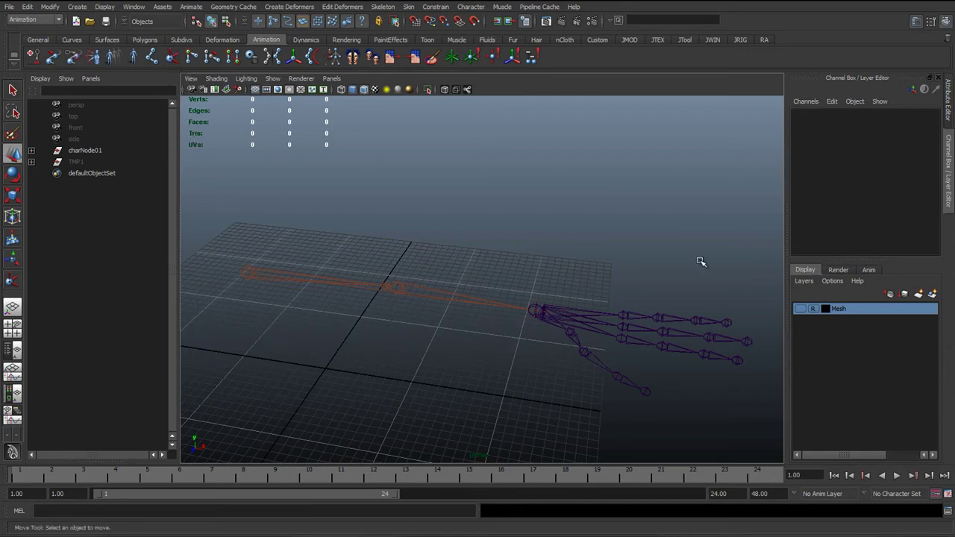
left_click(536, 306)
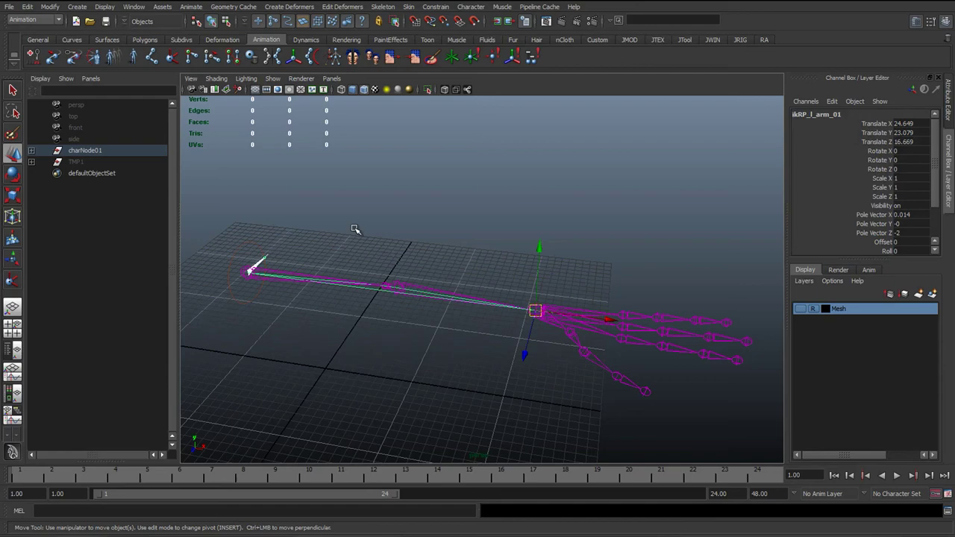
left_click(383, 199)
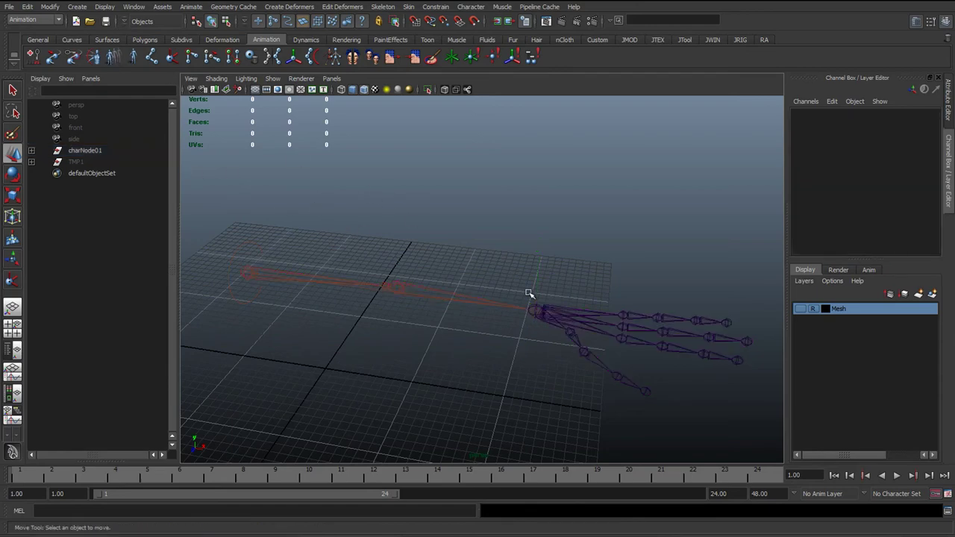
- Make the Mesh layer visible and examine the character's left wrist, arm and whole body
left_click(800, 308)
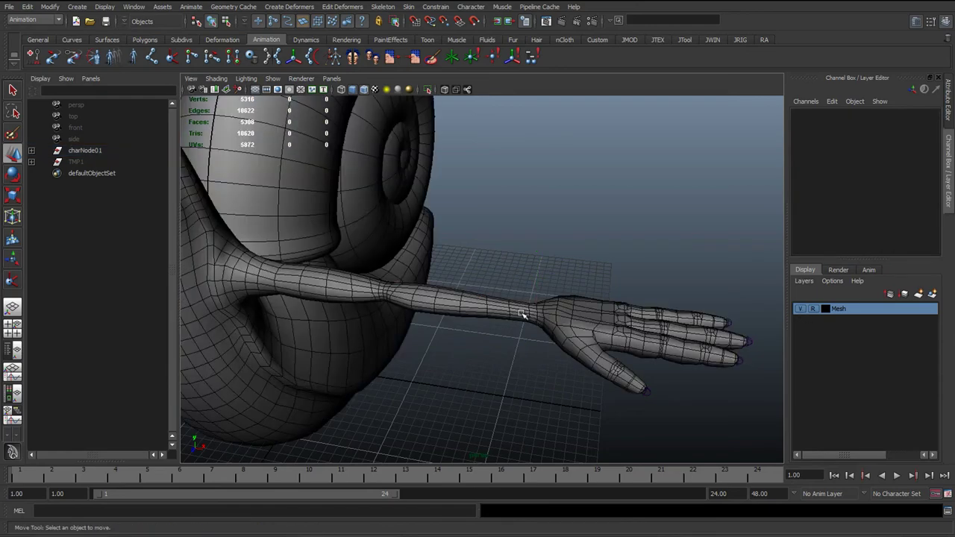
middle_click_drag(475, 269, 399, 249, "alt")
right_click_drag(399, 249, 442, 275, "alt")
left_click_drag(442, 275, 473, 273, "alt")
right_click_drag(440, 274, 479, 287, "alt")
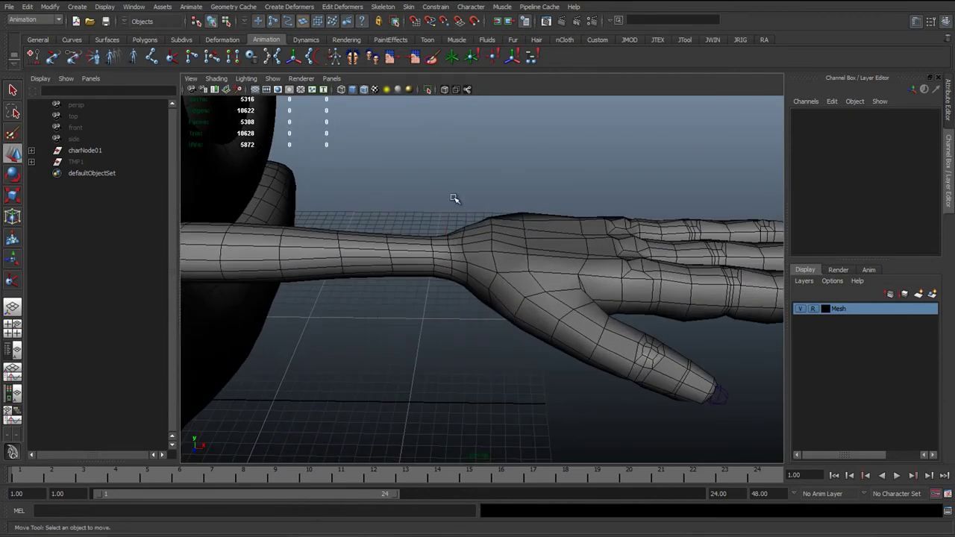
right_click_drag(514, 243, 428, 239, "alt")
middle_click_drag(428, 239, 453, 239, "alt")
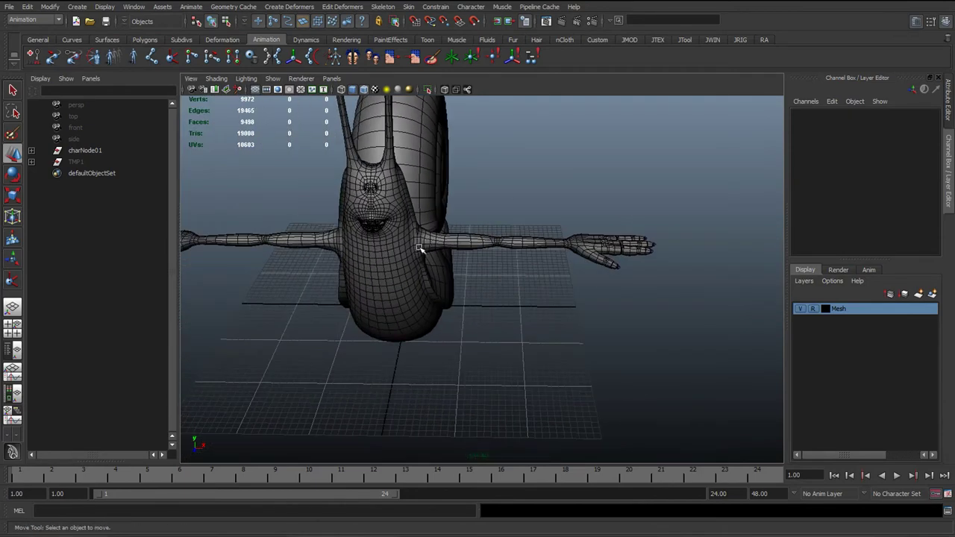
left_click_drag(421, 248, 390, 279, "alt")
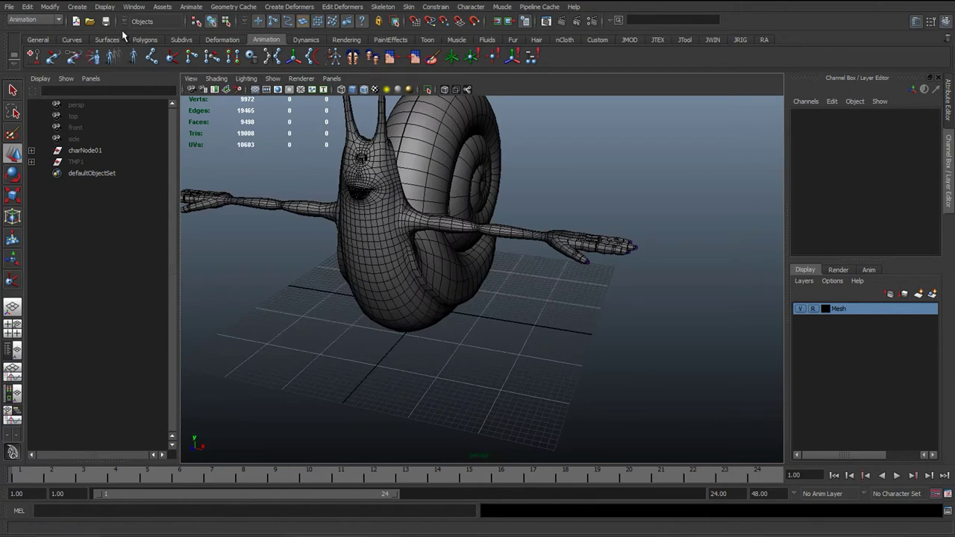
- Create a polygon cube snapped to the grid in front of the character at X 0, Y 0, Z 30
left_click(144, 42)
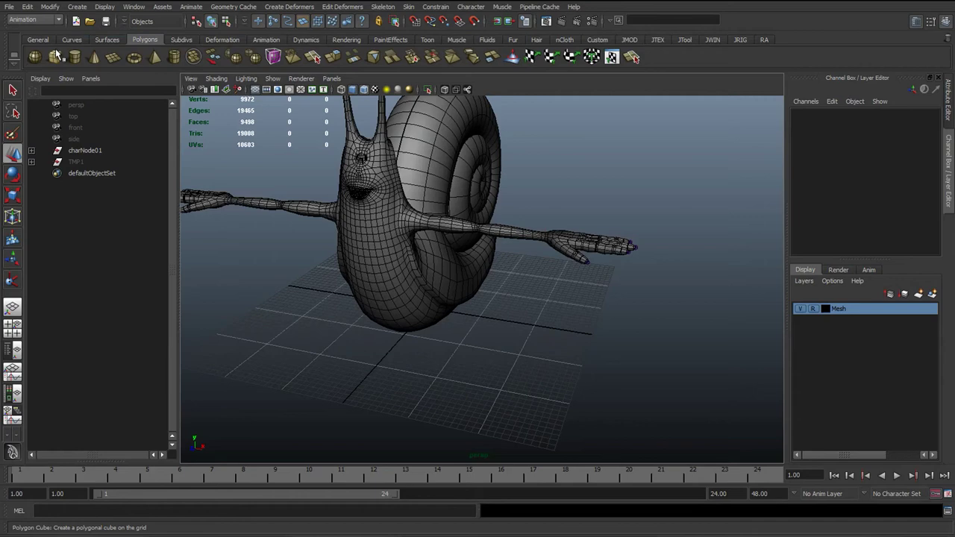
left_click(57, 57)
left_click_drag(398, 302, 431, 296, "alt")
right_click_drag(431, 295, 444, 333, "alt")
middle_click_drag(444, 333, 512, 301, "alt")
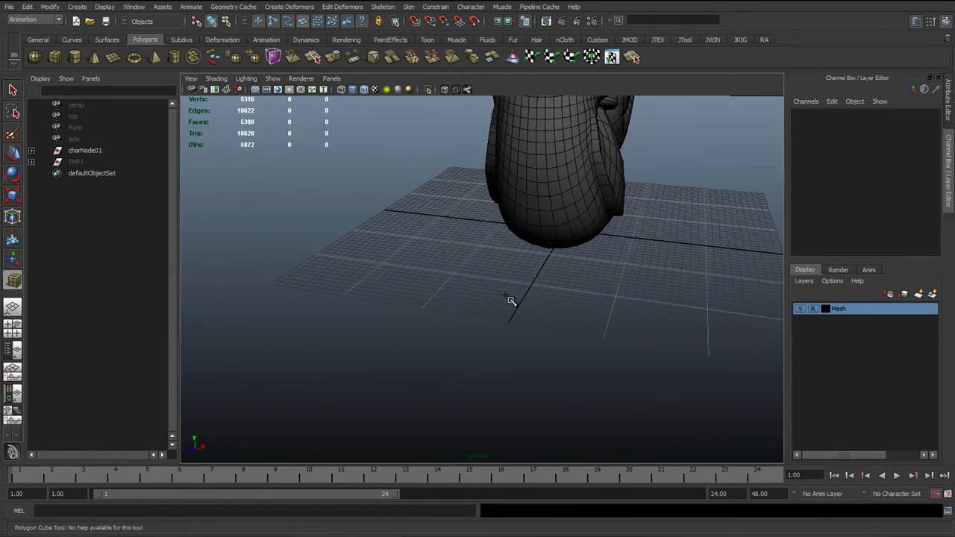
right_click_drag(512, 301, 515, 354, "alt")
middle_click_drag(486, 316, 470, 295, "alt")
right_click_drag(470, 295, 569, 358, "alt")
key("x")
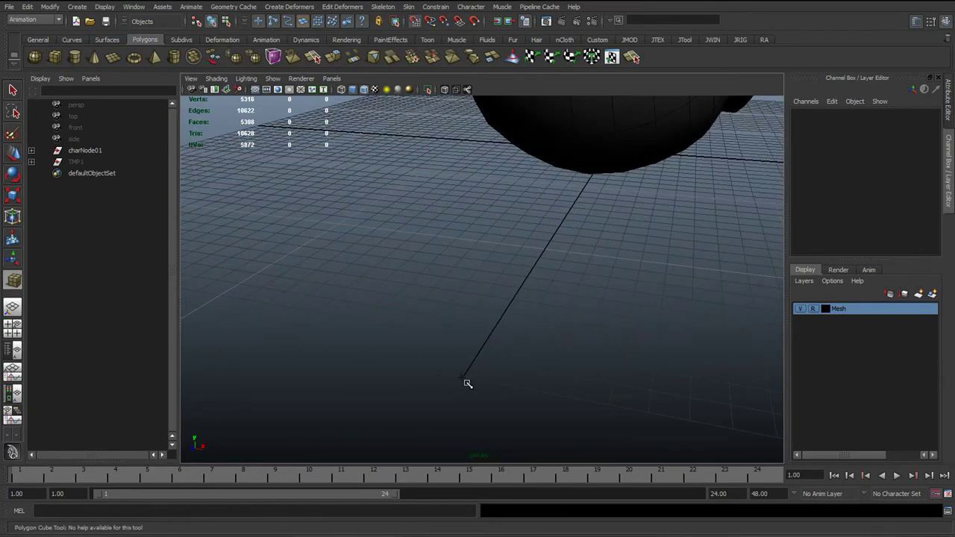
left_click(464, 377)
right_click_drag(461, 378, 412, 338, "alt")
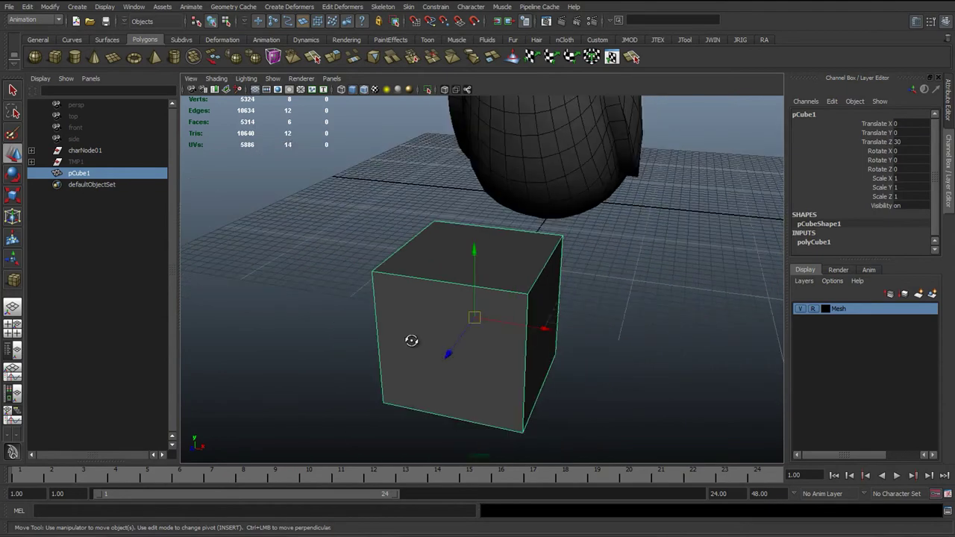
left_click_drag(411, 338, 376, 322, "alt")
left_click_drag(459, 311, 443, 291, "alt")
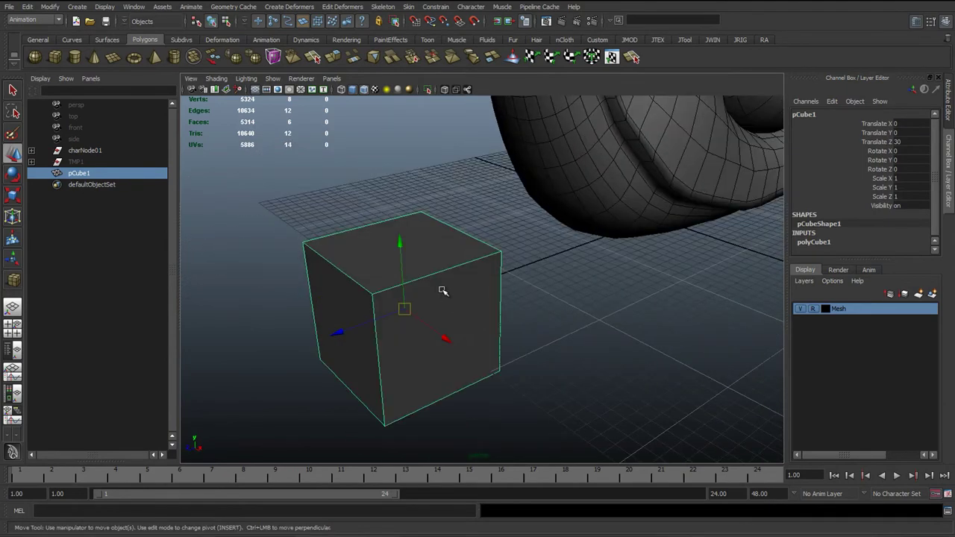
- Set the EP Curve Tool to curve degree 1 Linear with uniform knot spacing
left_click(71, 40)
double_click(72, 58)
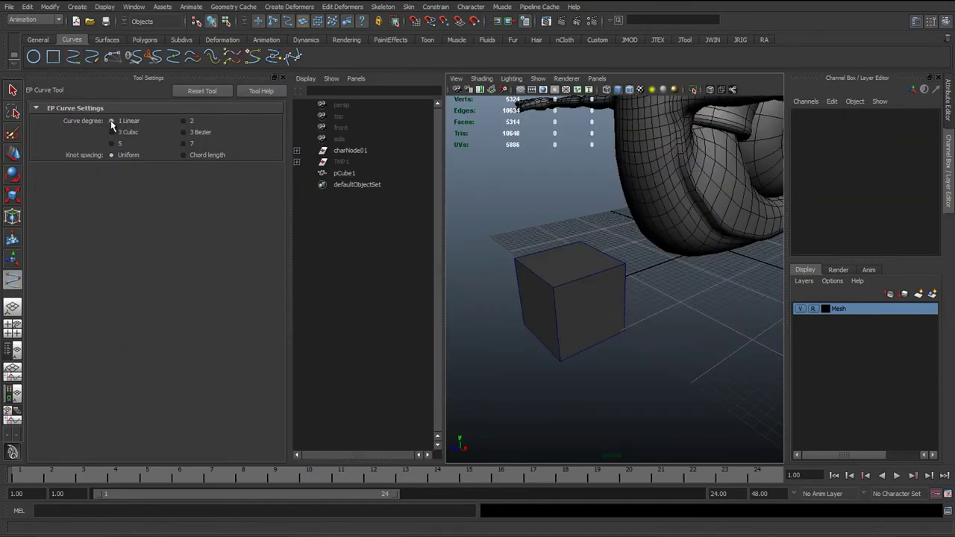
left_click(282, 78)
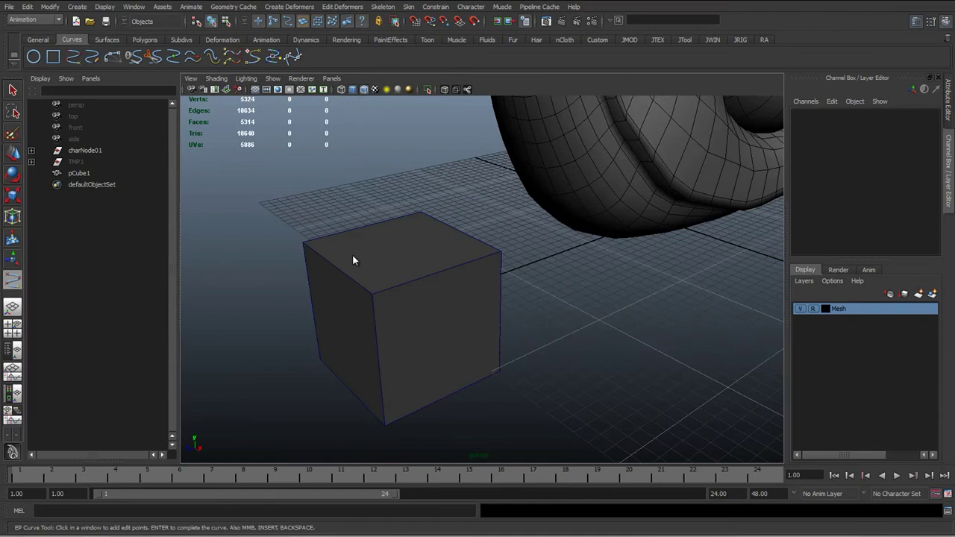
- Show only the perspective view, turn off Wireframe on Shaded and enable snapping to points
key("space")
middle_click_drag(228, 258, 316, 255, "alt")
left_click(66, 79)
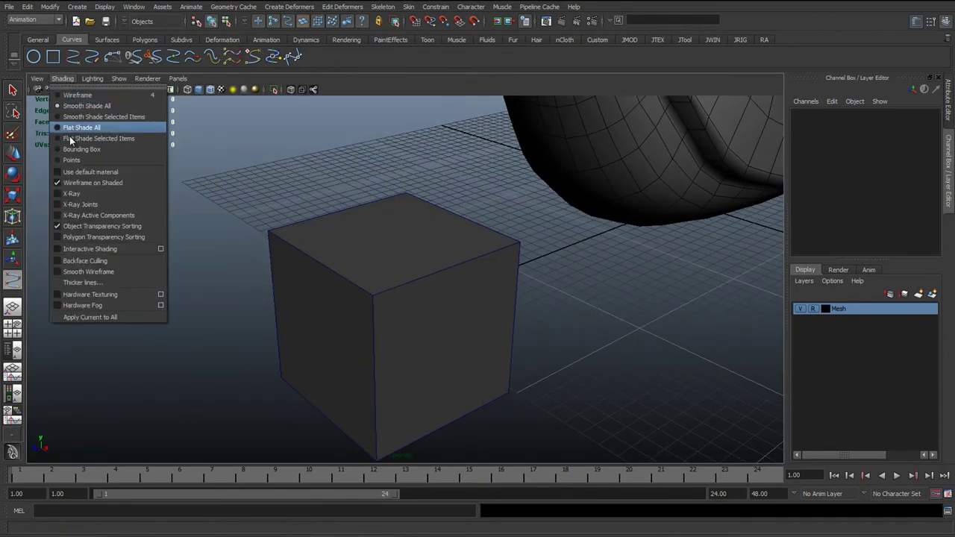
left_click(119, 183)
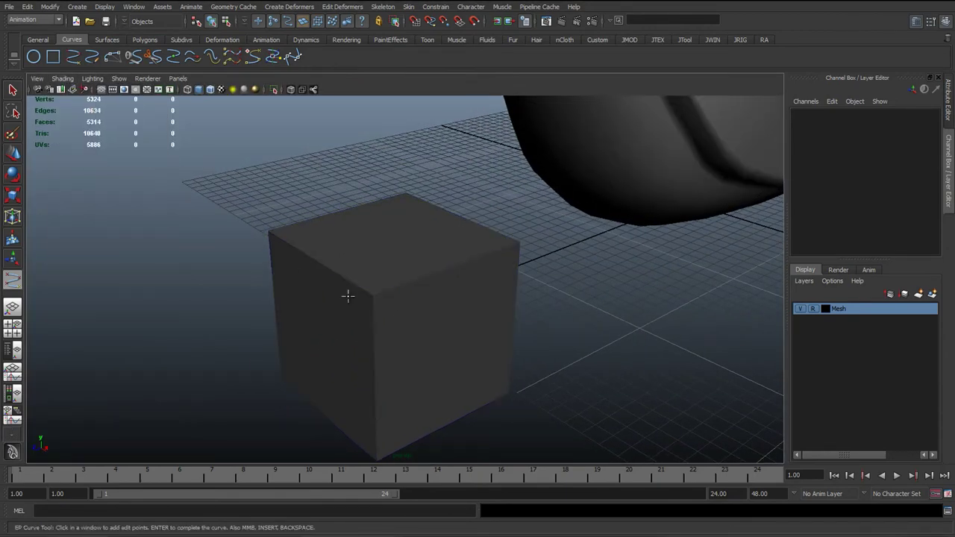
middle_click_drag(348, 296, 332, 253, "alt")
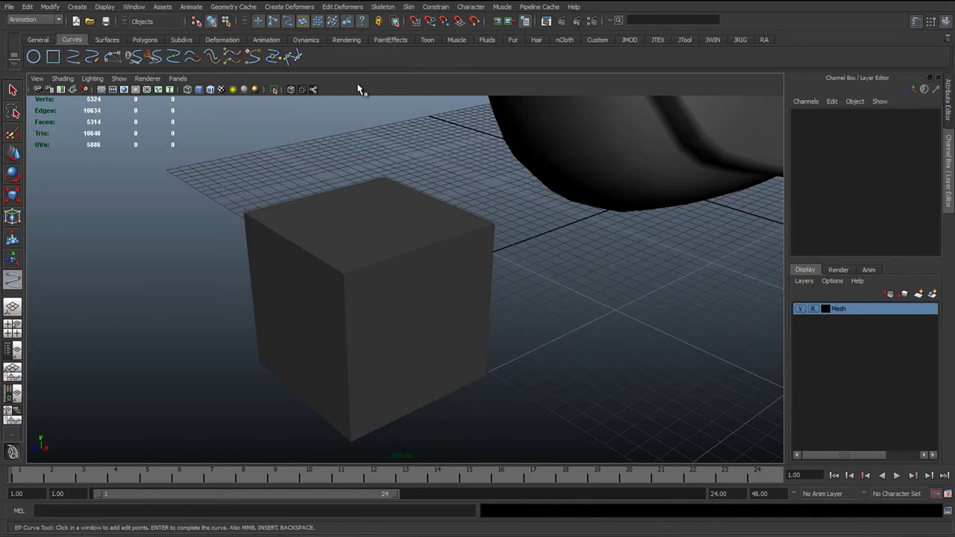
left_click(444, 22)
left_click(246, 215)
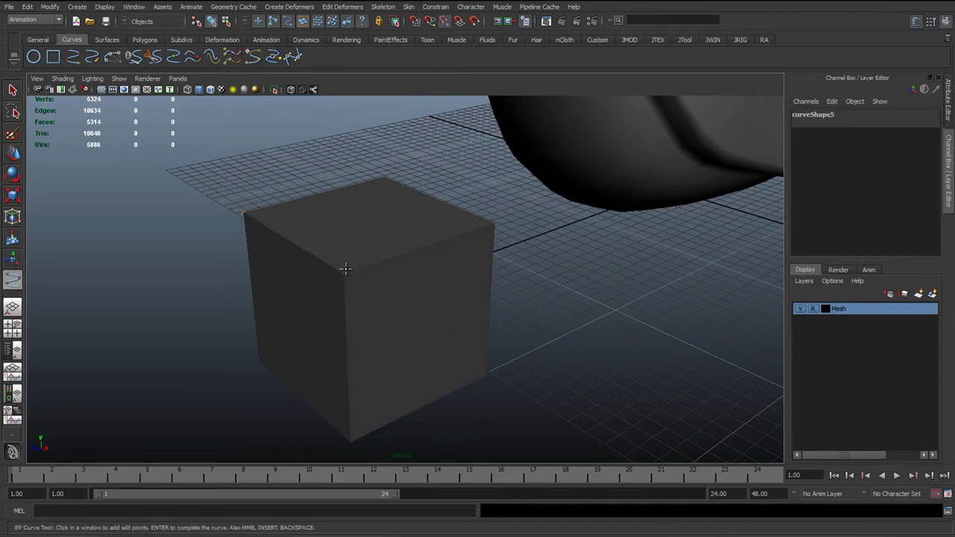
left_click_drag(344, 302, 335, 329, "alt")
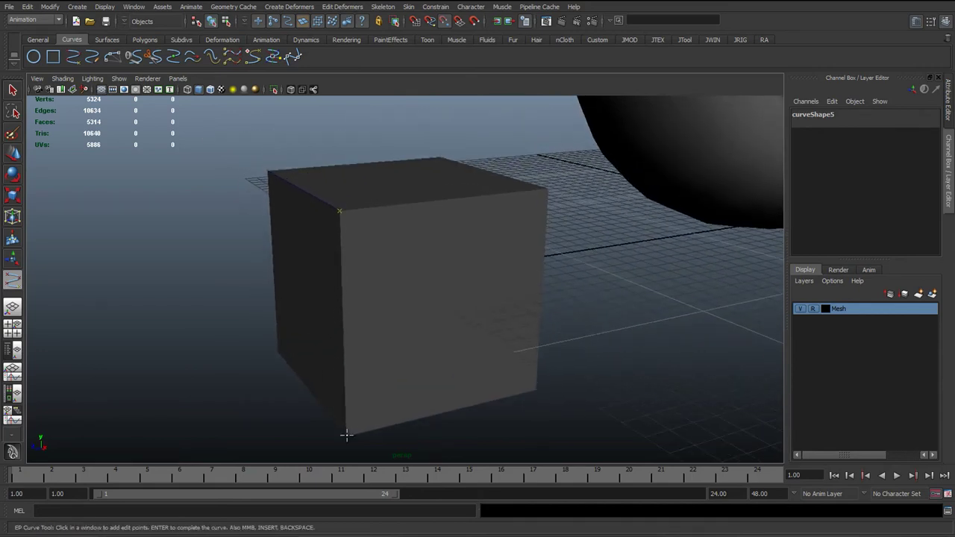
key("ctrl+z")
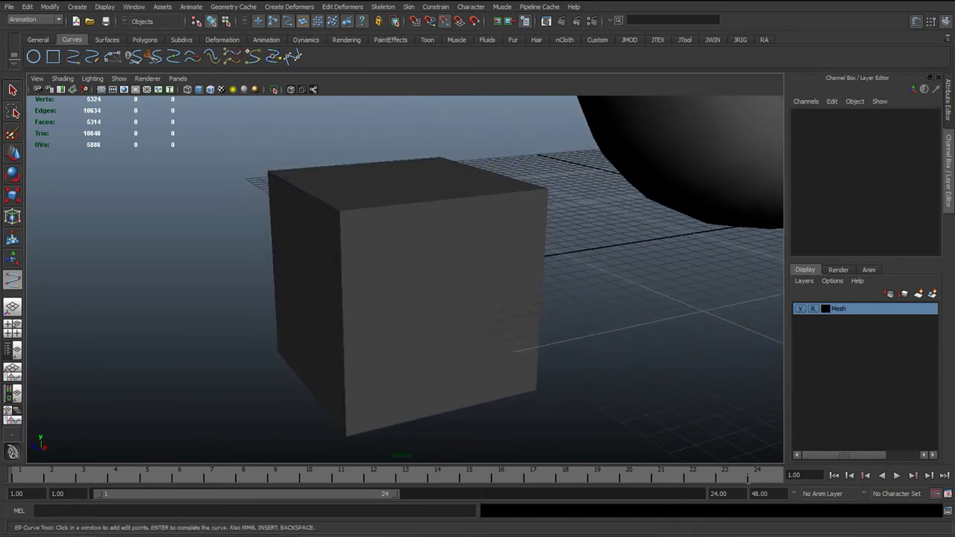
- Open the Script Editor and place its window beside the cube over the viewport
left_click(949, 515)
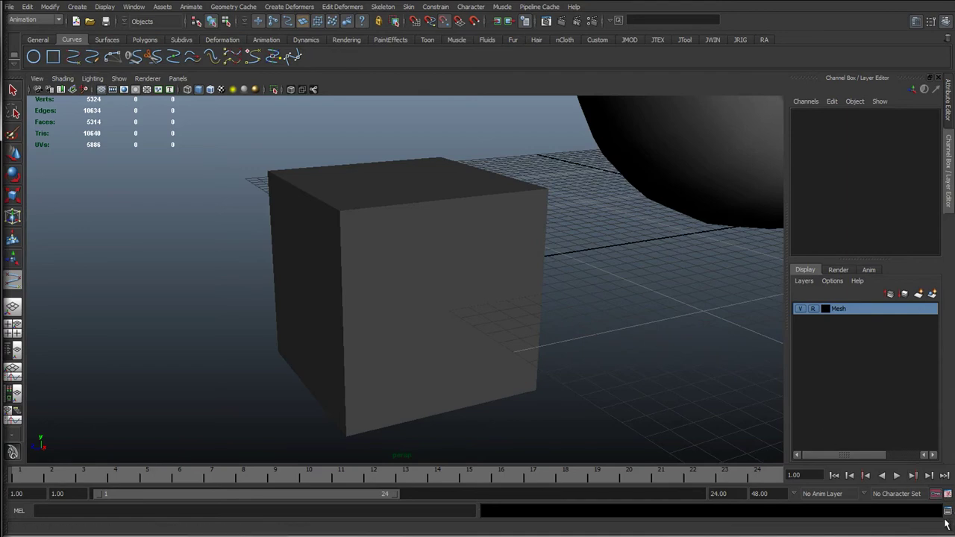
left_click_drag(0, 0, 0, 315)
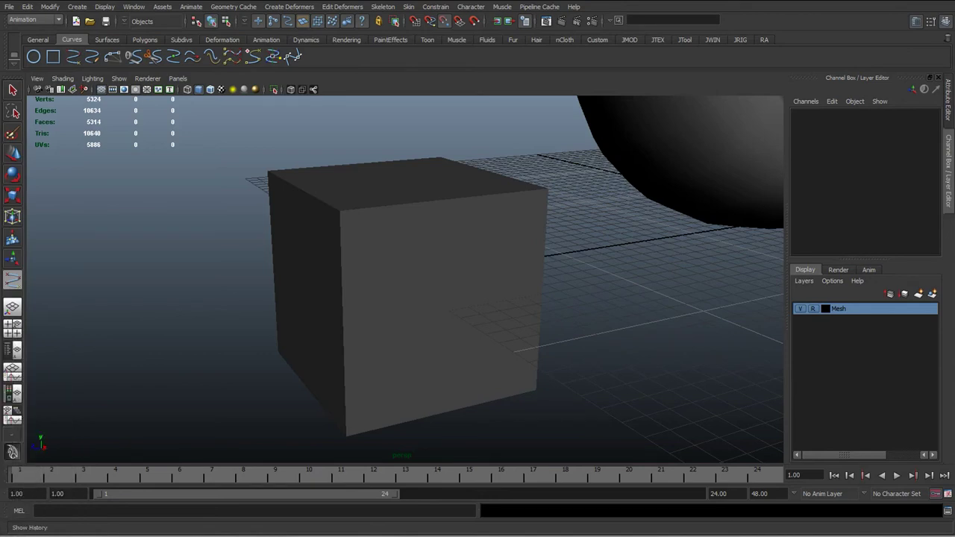
left_click_drag(0, 199, 518, 132)
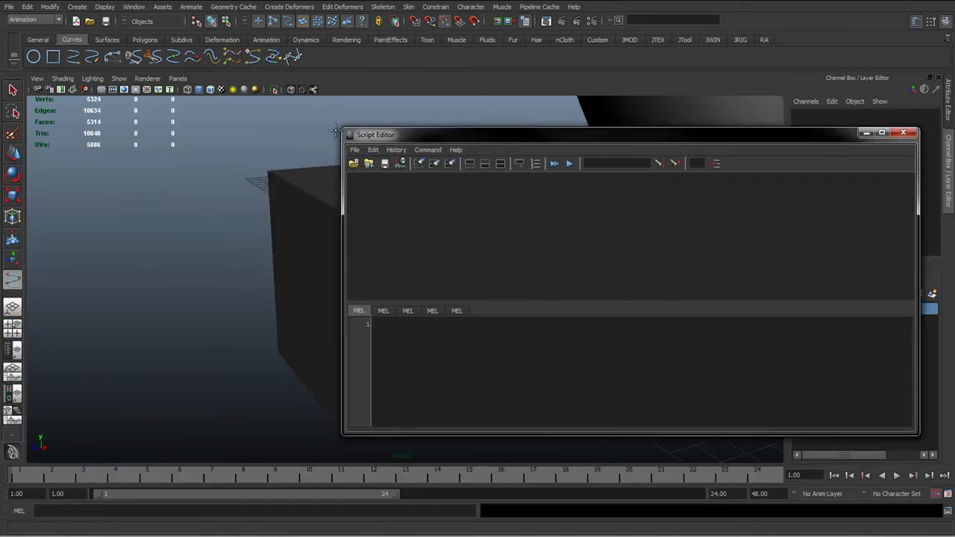
- Select and deselect the polygon cube to examine the commands recorded in the Script Editor's history
key("q")
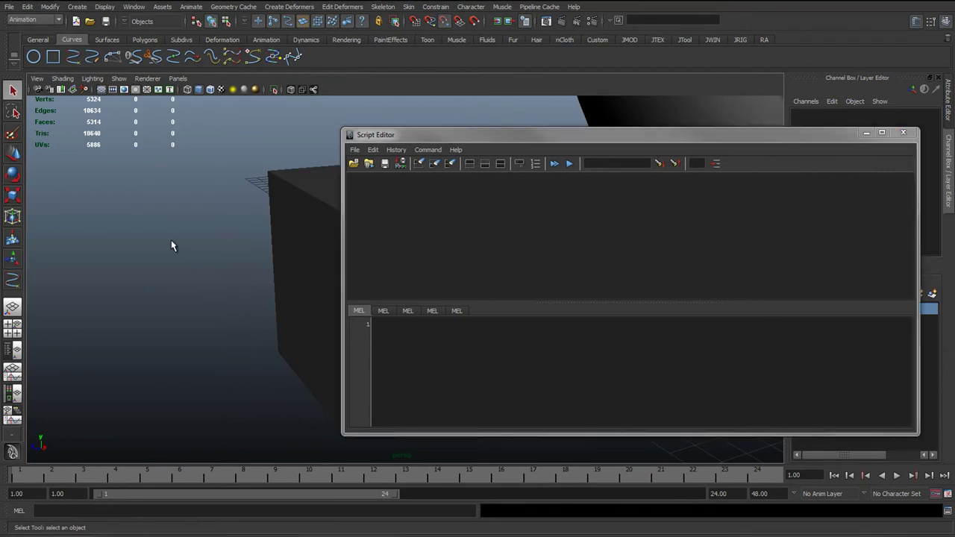
left_click(281, 229)
left_click_drag(314, 217, 115, 243, "alt")
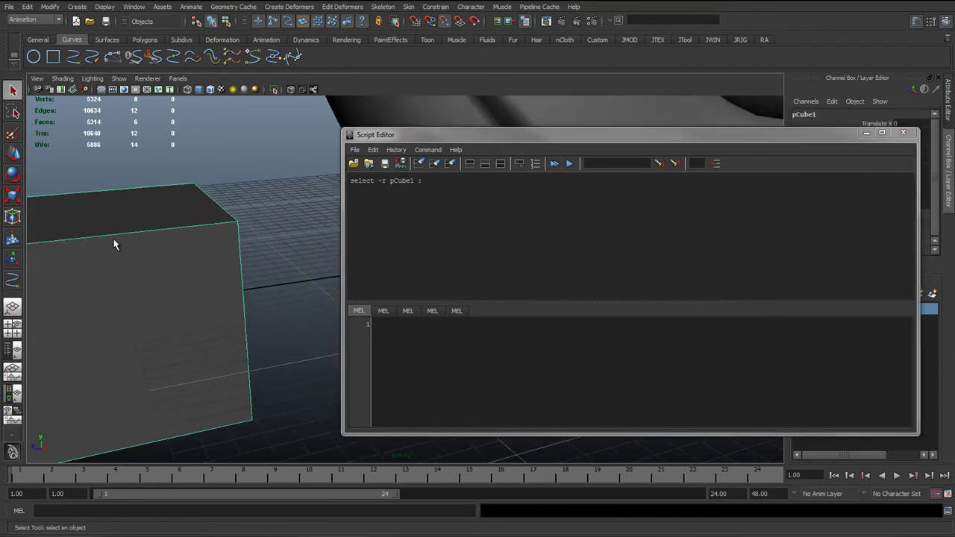
left_click_drag(175, 258, 143, 246, "alt")
left_click(83, 187)
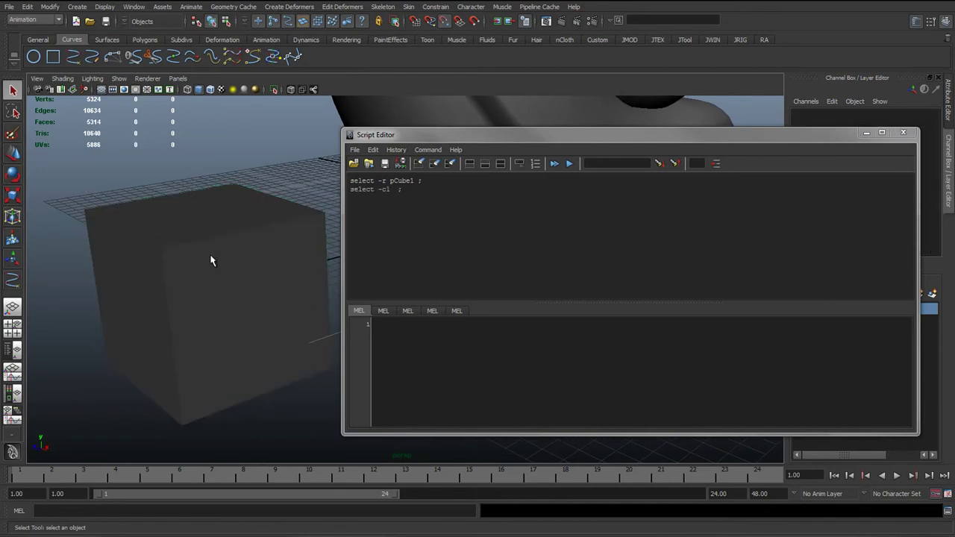
left_click(177, 263)
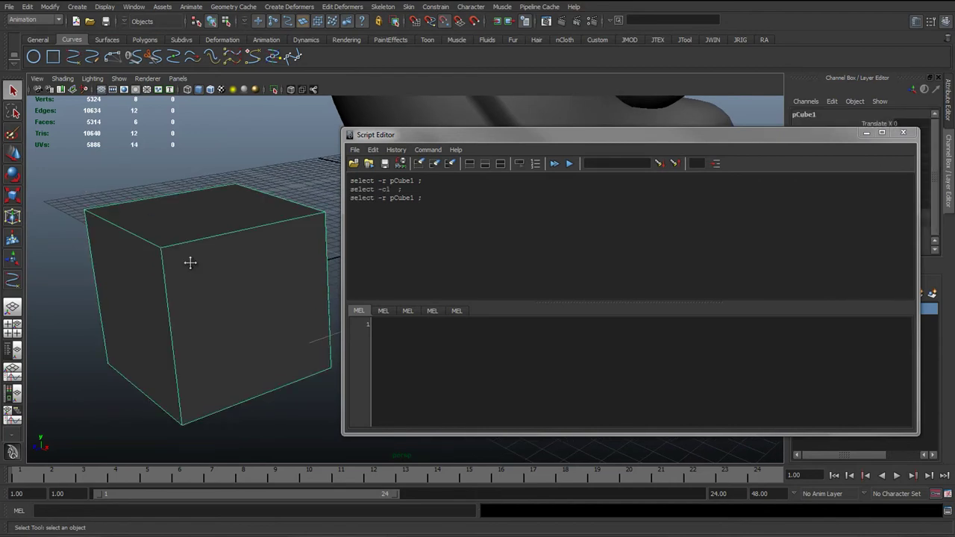
middle_click_drag(190, 263, 185, 259, "alt")
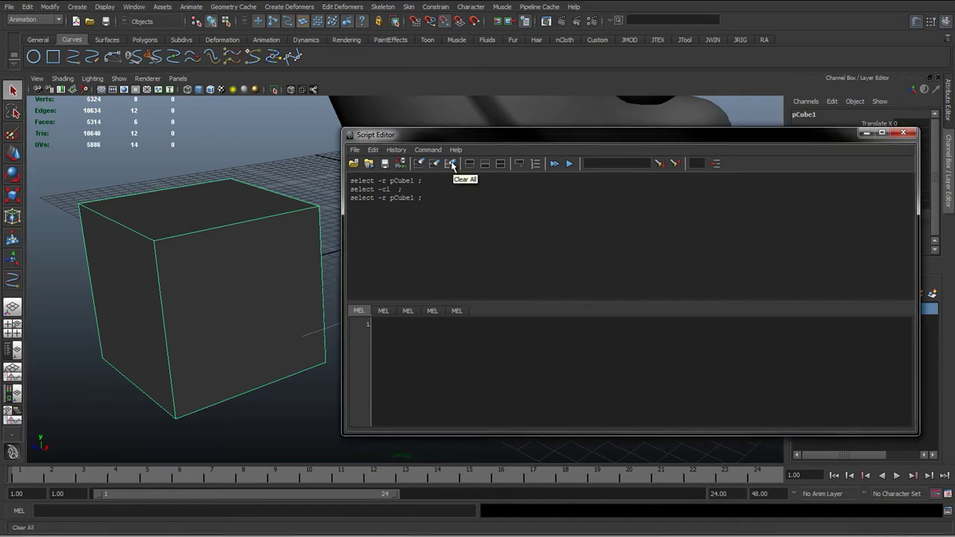
- Clear all text in the Script Editor and move its window farther away from the cube
left_click(473, 363)
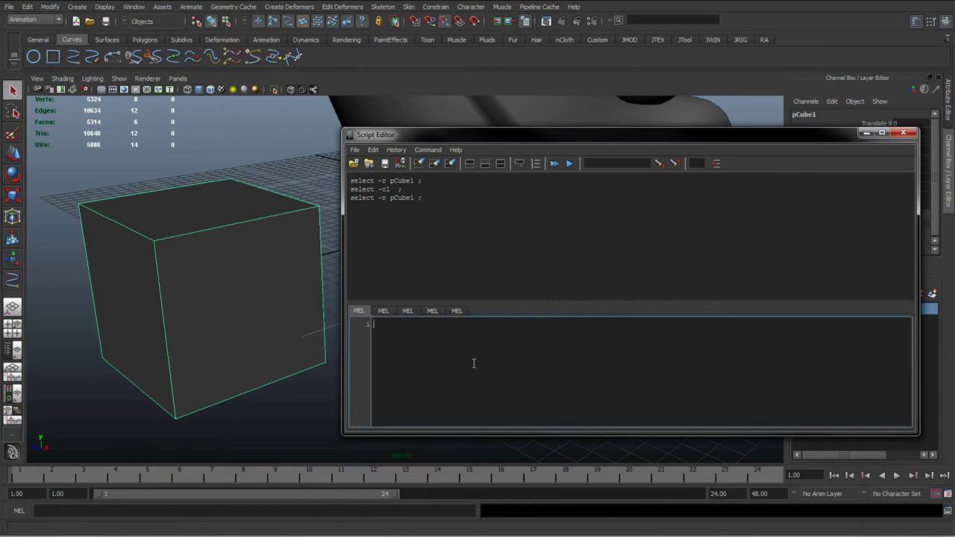
left_click(449, 163)
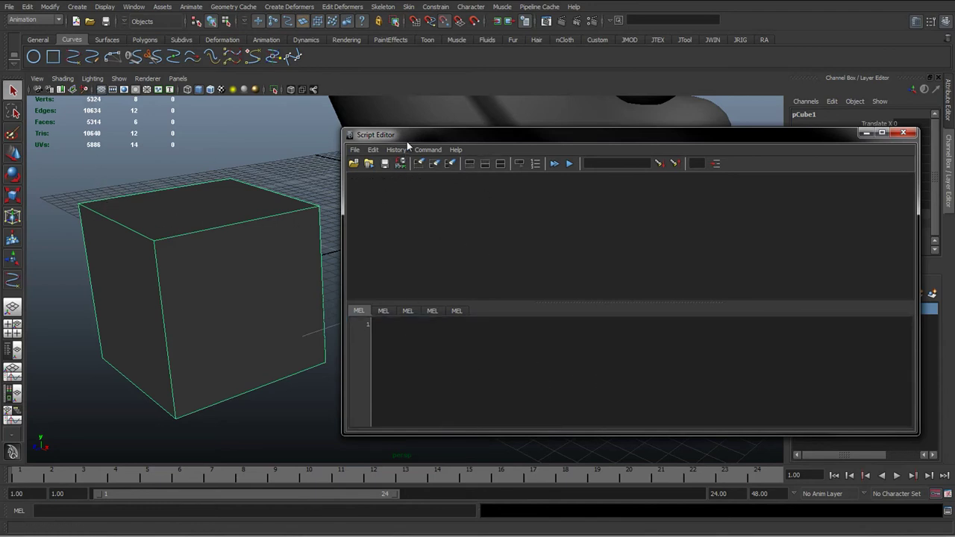
left_click_drag(408, 134, 440, 174)
- Restart the EP Curve Tool, minimize the Script Editor and trace the cube's first edges with points snapped to its corners
left_click(91, 56)
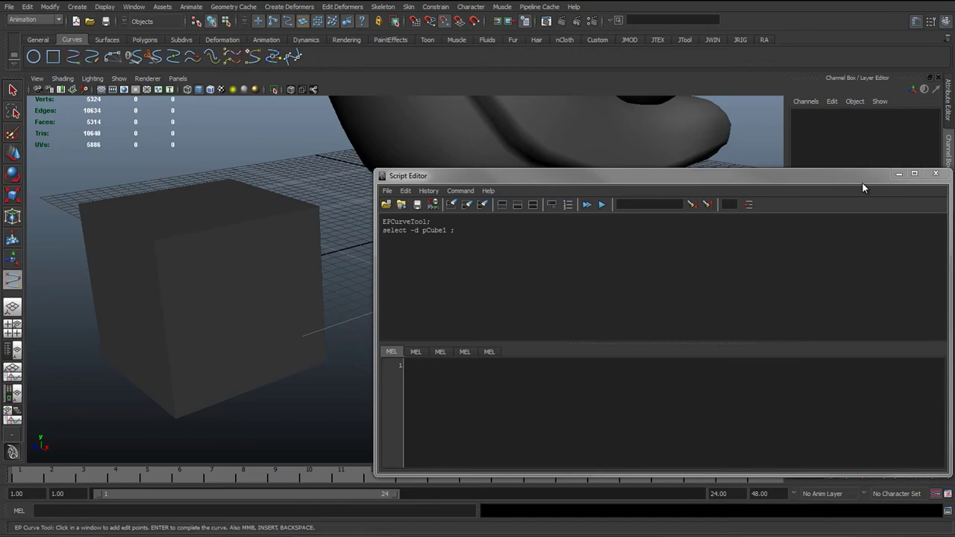
left_click(898, 174)
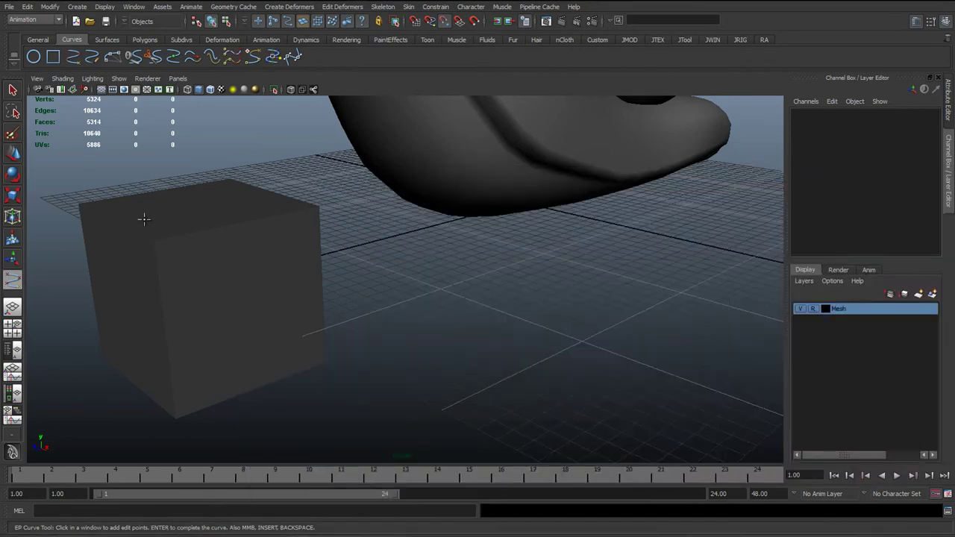
left_click(80, 203)
left_click(153, 240)
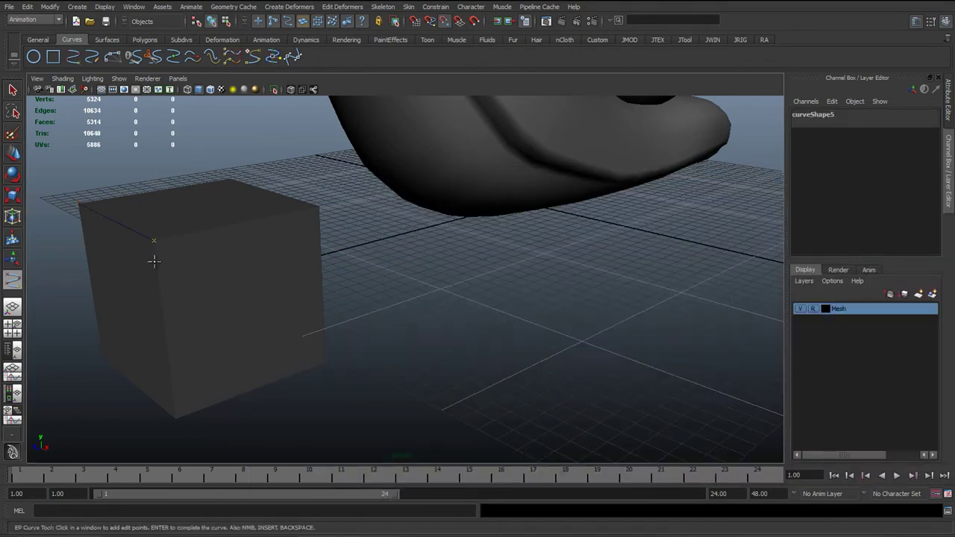
left_click(171, 412)
left_click_drag(232, 383, 449, 267, "alt")
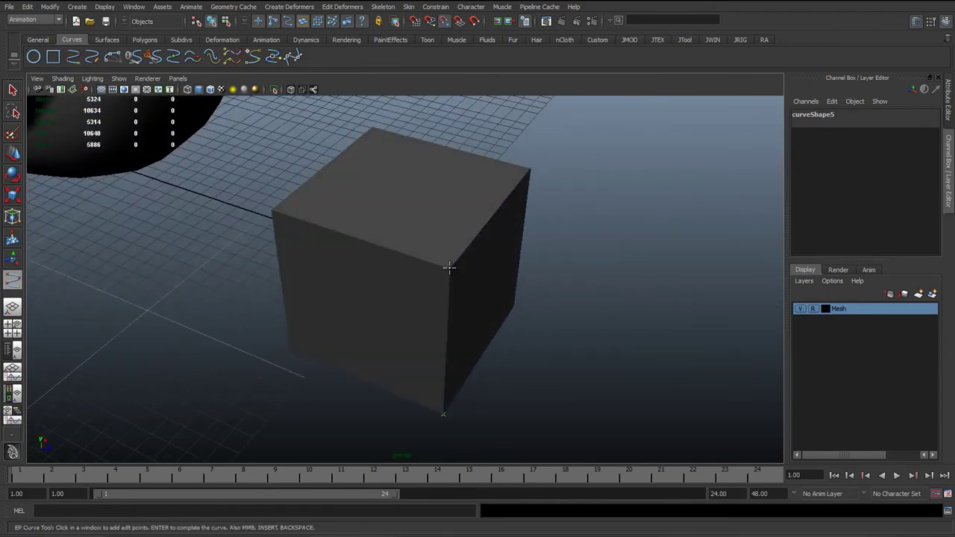
left_click(275, 208)
left_click(444, 414)
- Continue the linear curve corner to corner around the cube until every remaining edge is covered, then finish the curve
left_click_drag(340, 411, 378, 341, "alt")
scroll(377, 341, "up", 5)
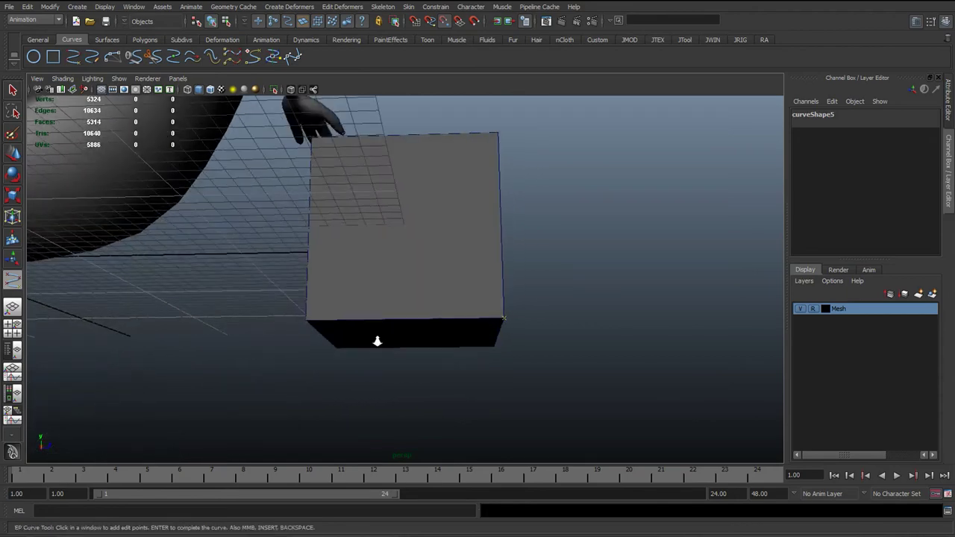
left_click(255, 341)
left_click_drag(254, 343, 243, 190, "alt")
left_click(395, 202)
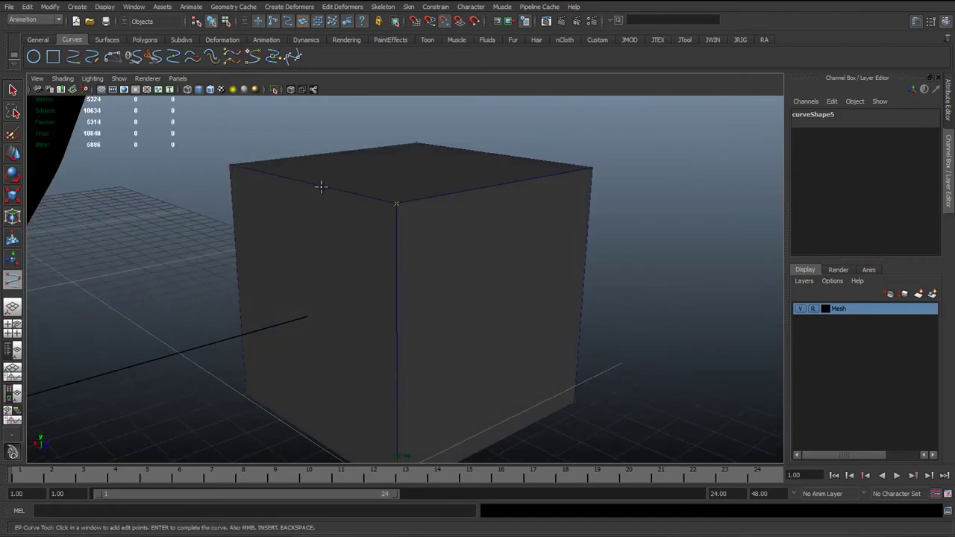
mouse_move(232, 165)
left_mouse_down("alt")
mouse_move(298, 229)
mouse_move(299, 212)
left_mouse_up("alt")
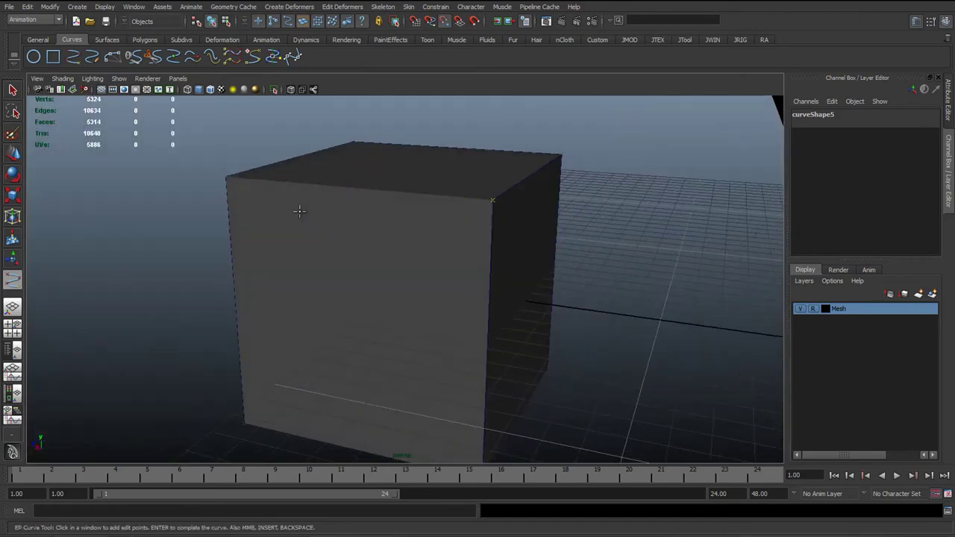
left_click(227, 177)
left_click(244, 420)
middle_click_drag(397, 448, 314, 306, "alt")
left_click_drag(482, 375, 350, 321, "alt")
key("q")
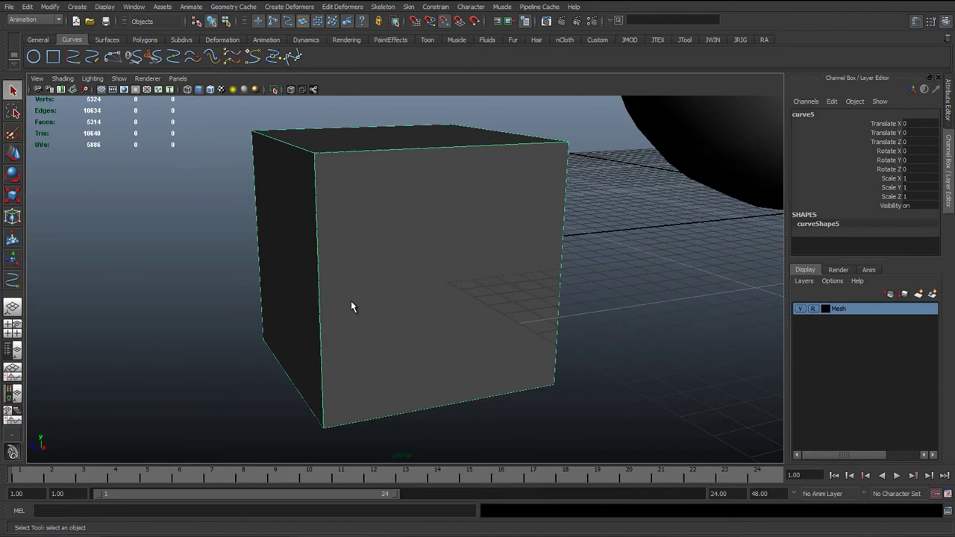
- Center the pivot of the new cube-shaped curve
scroll(432, 283, "down", 4)
key("w")
scroll(429, 293, "up", 1)
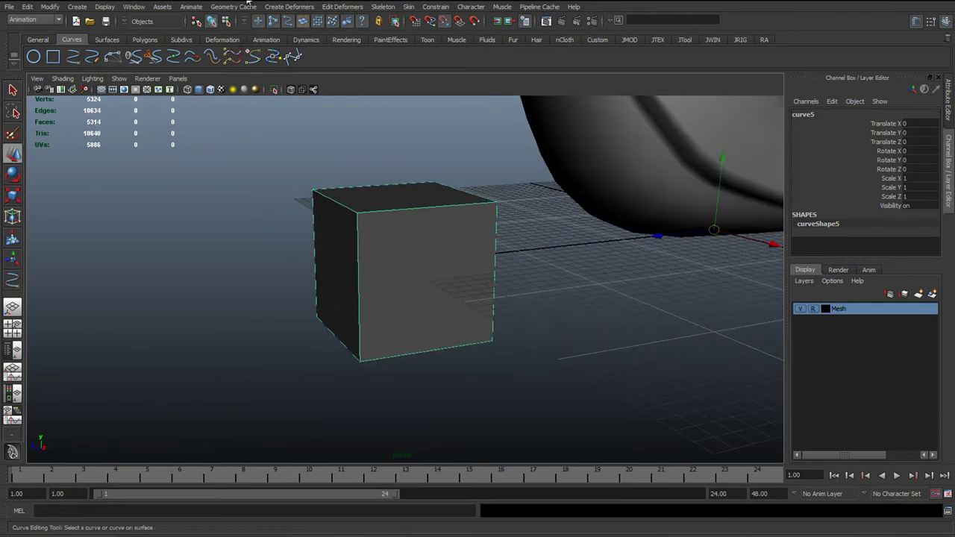
left_click(50, 6)
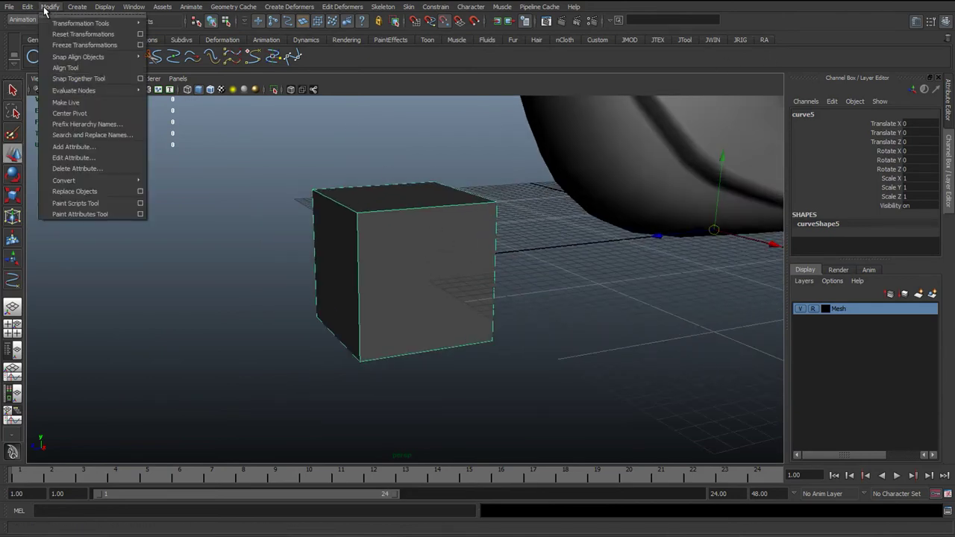
left_click(69, 113)
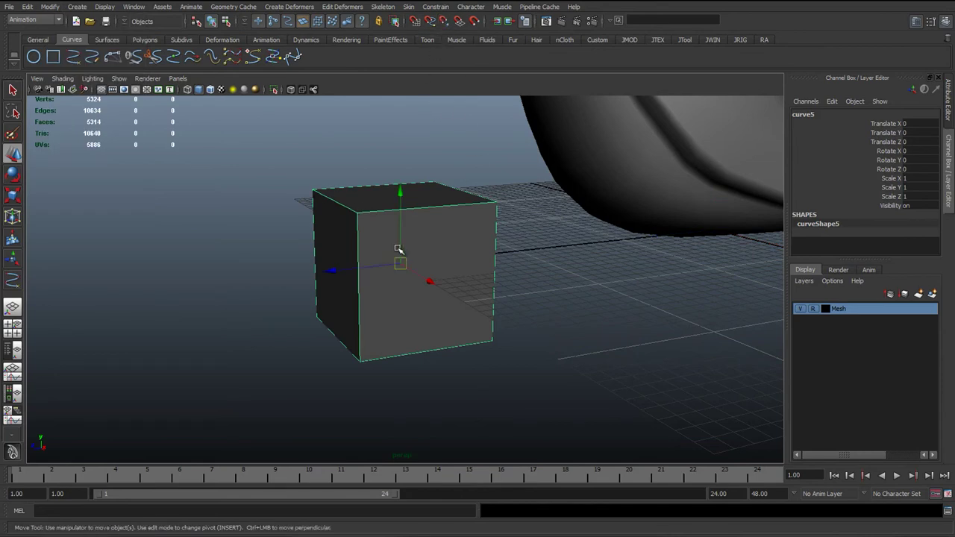
- Move the curve cube off the polygon cube to about X -7.1, Y 0.7, Z 16.2 and deselect it
left_click_drag(401, 264, 136, 259)
scroll(294, 260, "down", 3)
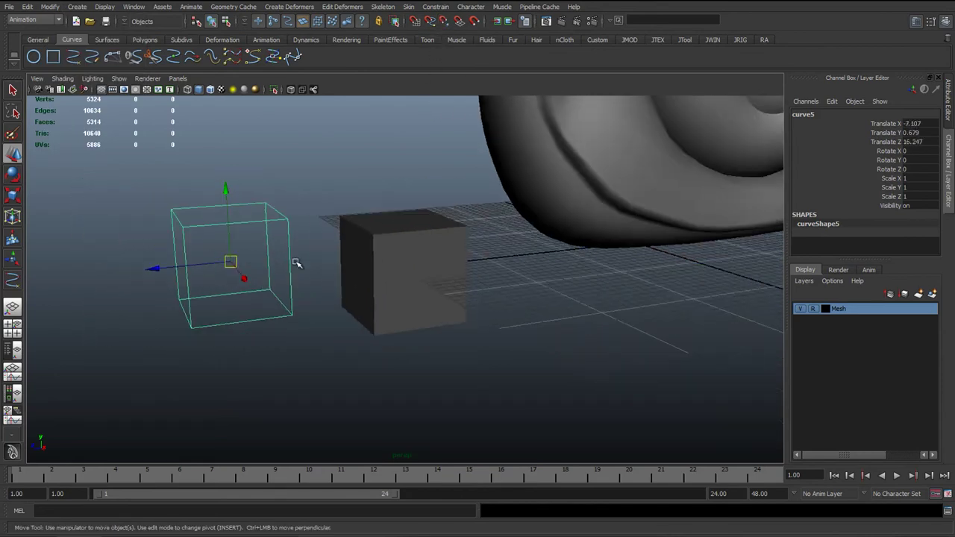
left_click(331, 197)
middle_click_drag(382, 267, 343, 273, "alt")
left_click(343, 273)
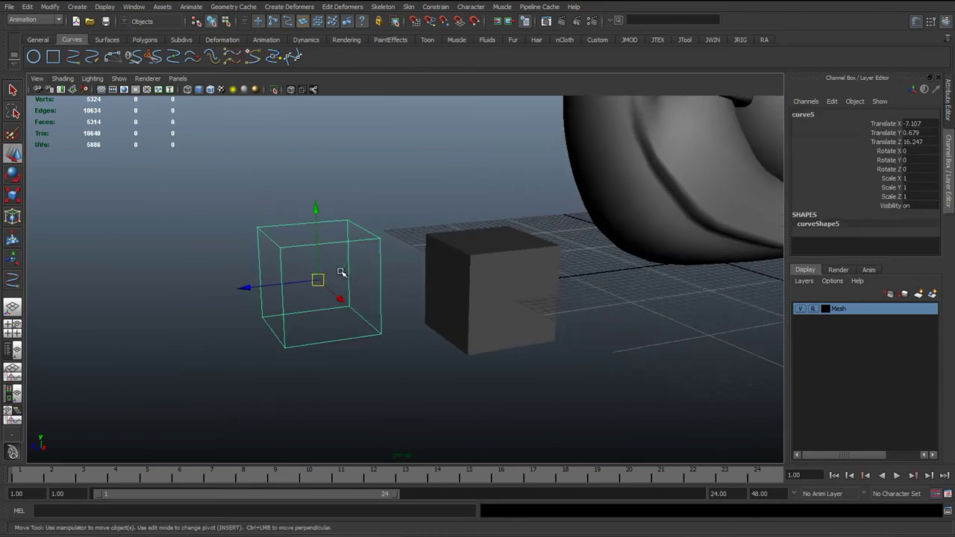
left_click(386, 202)
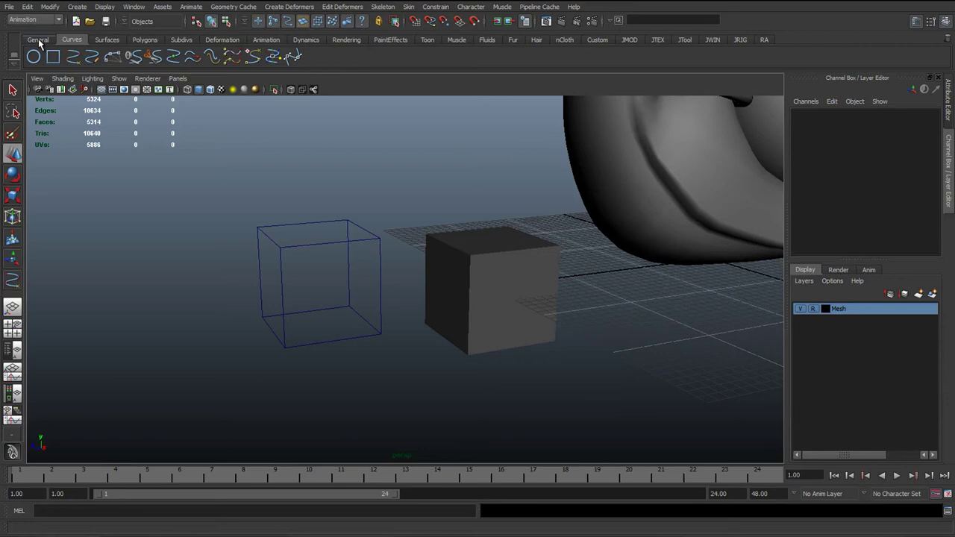
left_click(346, 264)
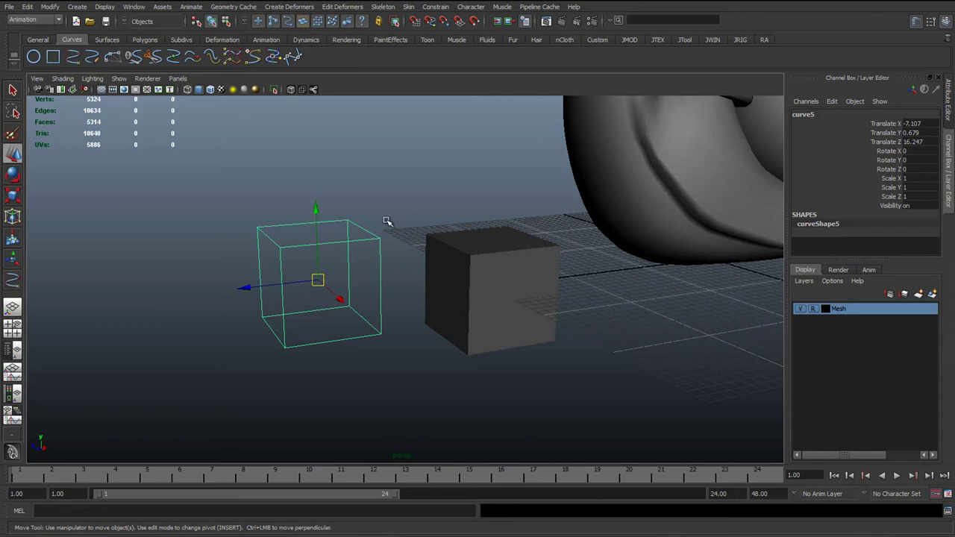
left_click(382, 222)
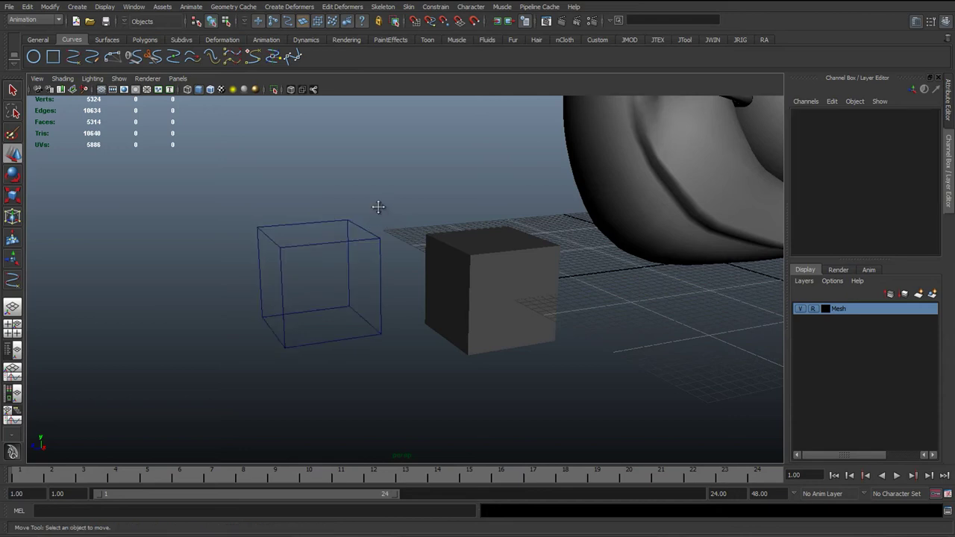
middle_click_drag(380, 206, 365, 229, "alt")
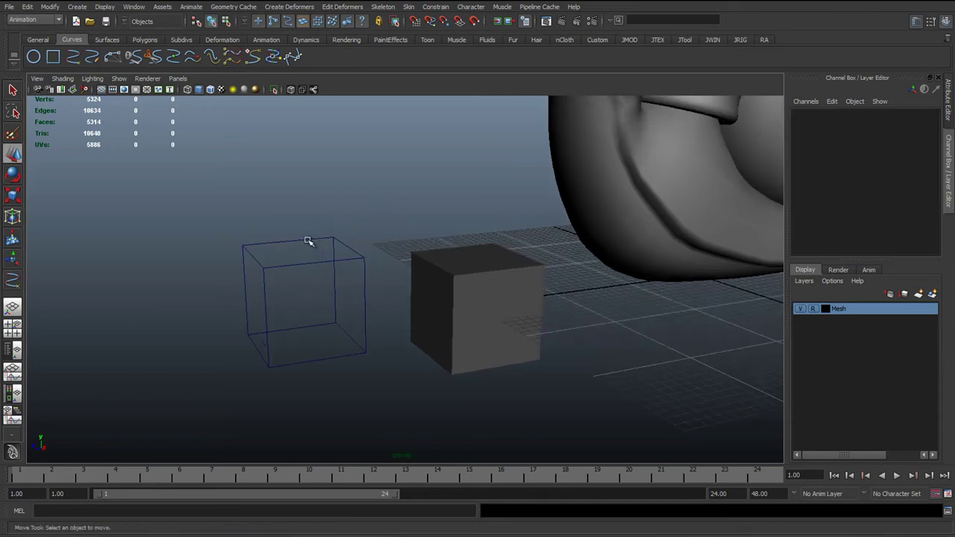
- Delete the polygon cube, keeping the curve cube, and restore the Script Editor
left_click(511, 328)
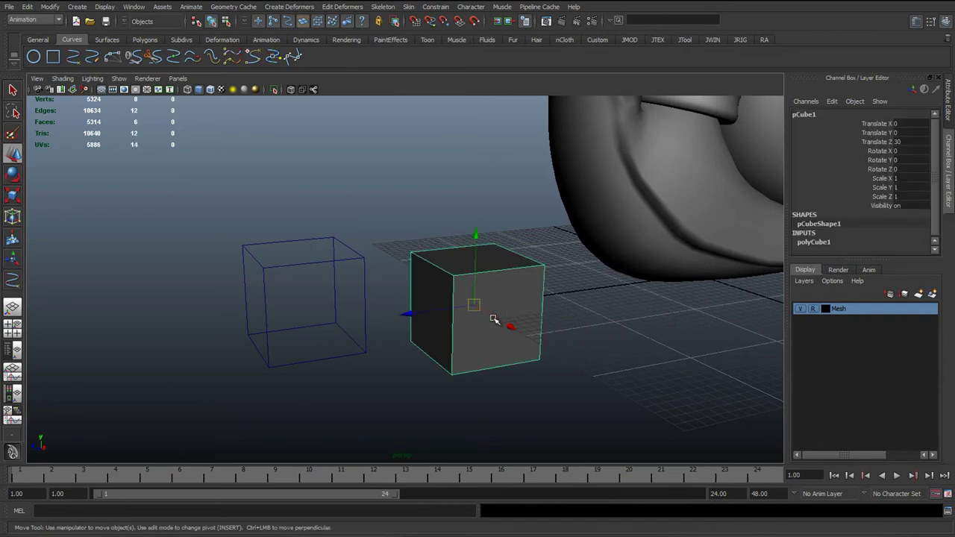
key("Delete")
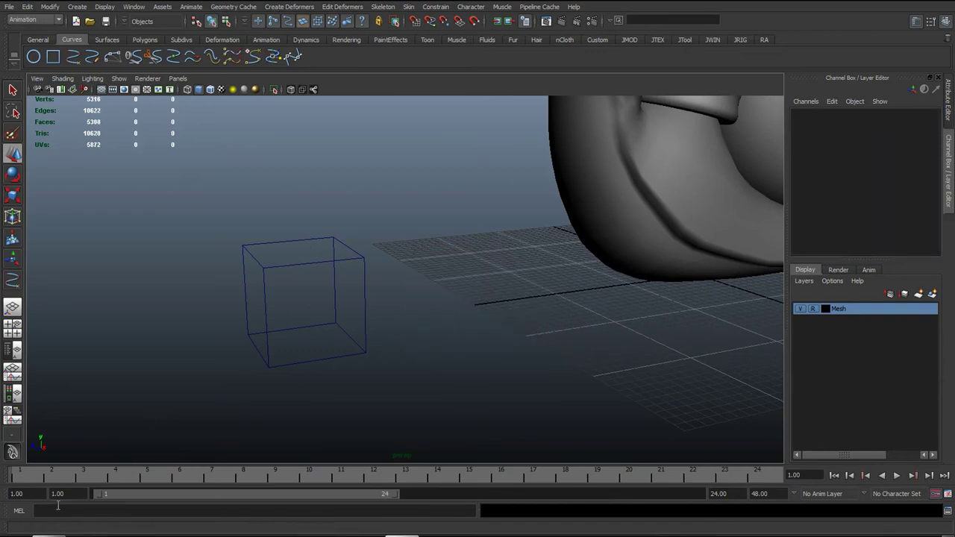
left_click(217, 535)
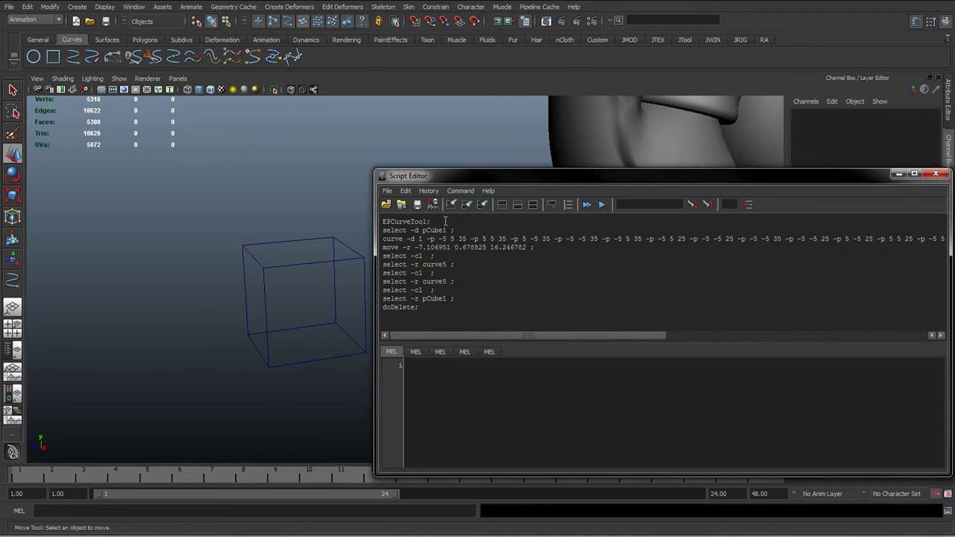
left_click_drag(479, 173, 375, 120)
- Copy the full "curve -d 1 -p" command for the cube from the Script Editor history into the empty MEL input area
left_click_drag(279, 187, 308, 191)
triple_click(307, 190)
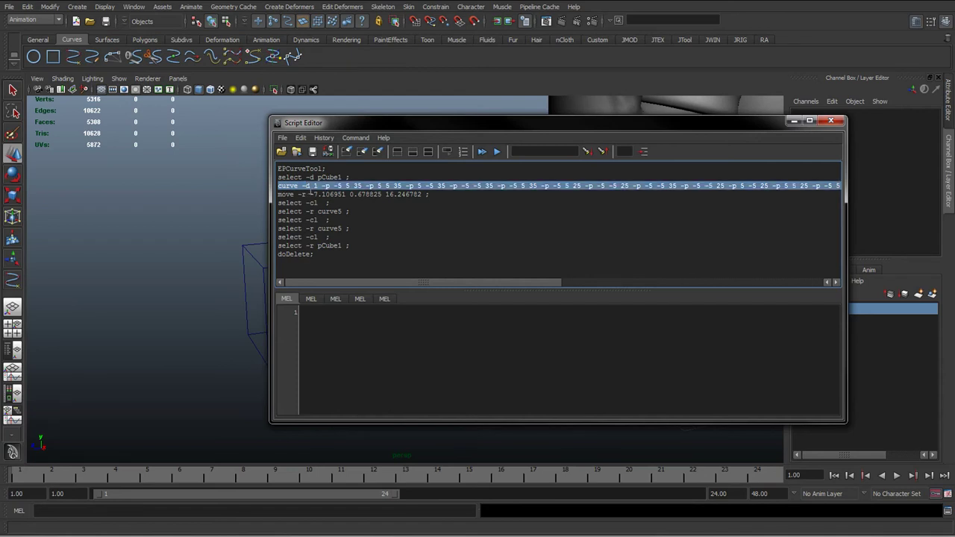
left_click(304, 189)
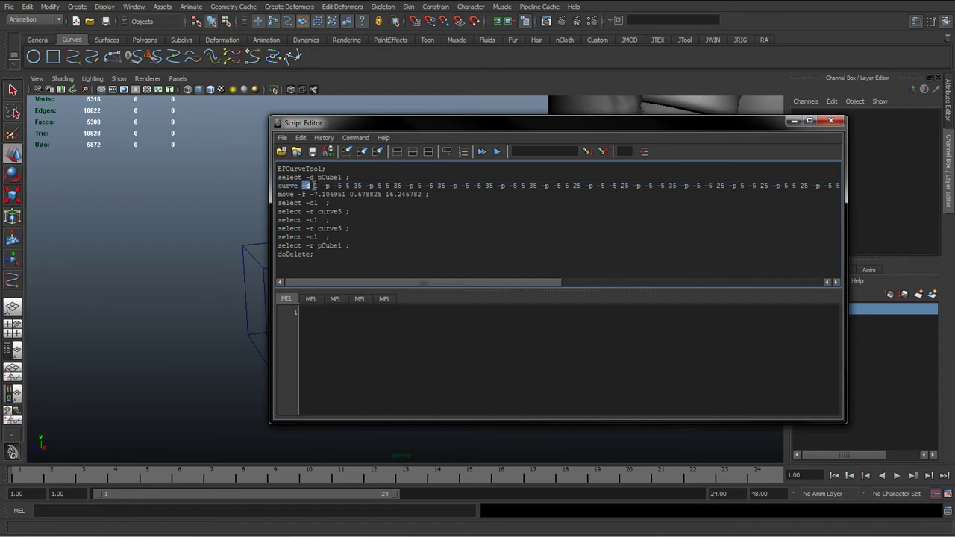
left_click_drag(322, 186, 845, 187)
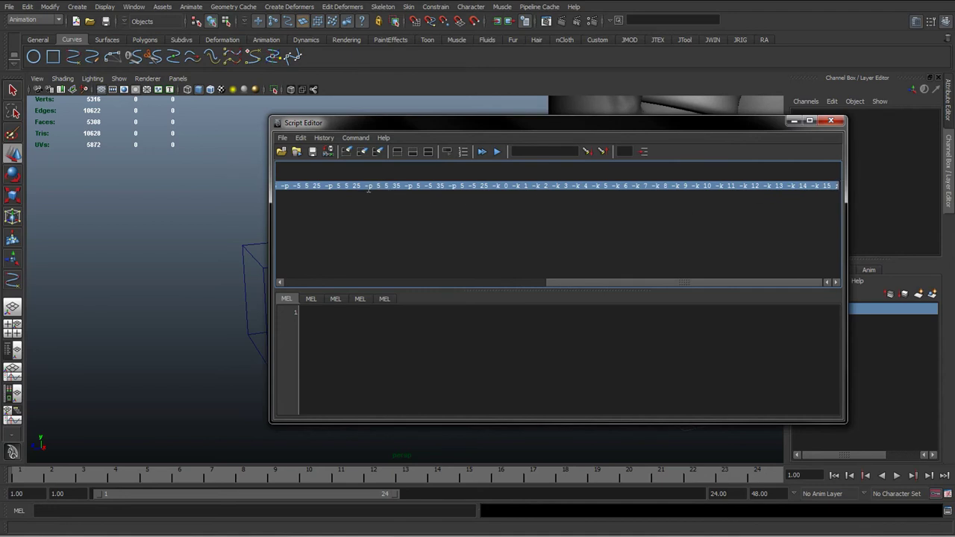
left_click(318, 318)
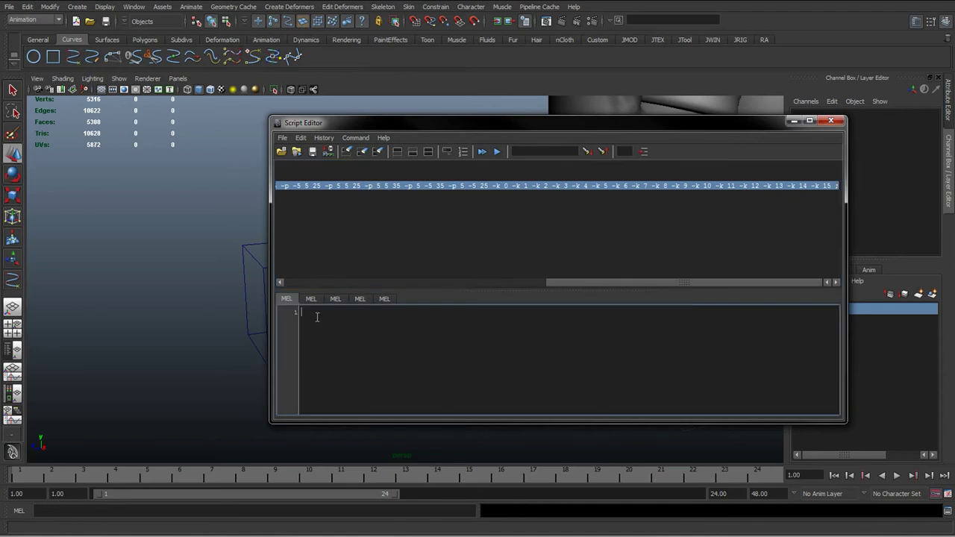
key("ctrl+v")
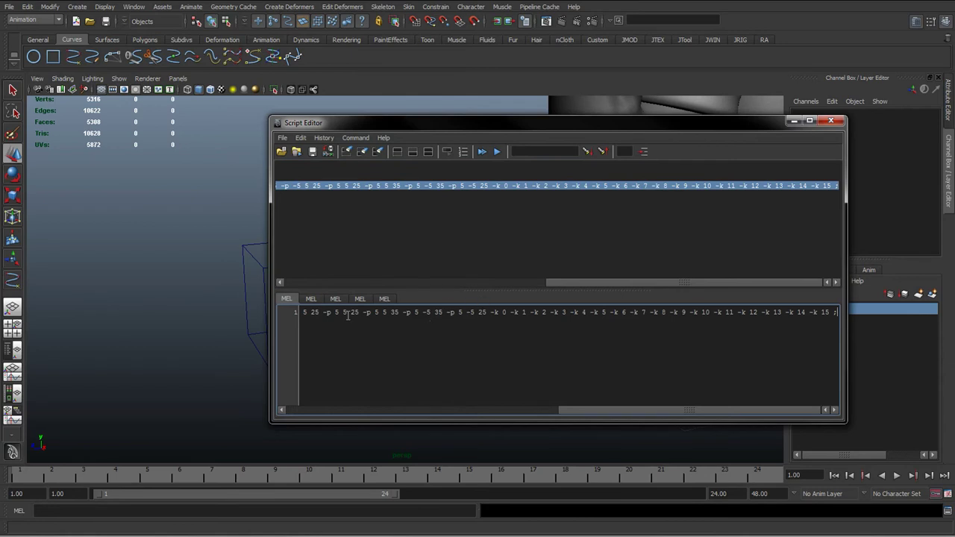
left_click_drag(583, 414, 308, 410)
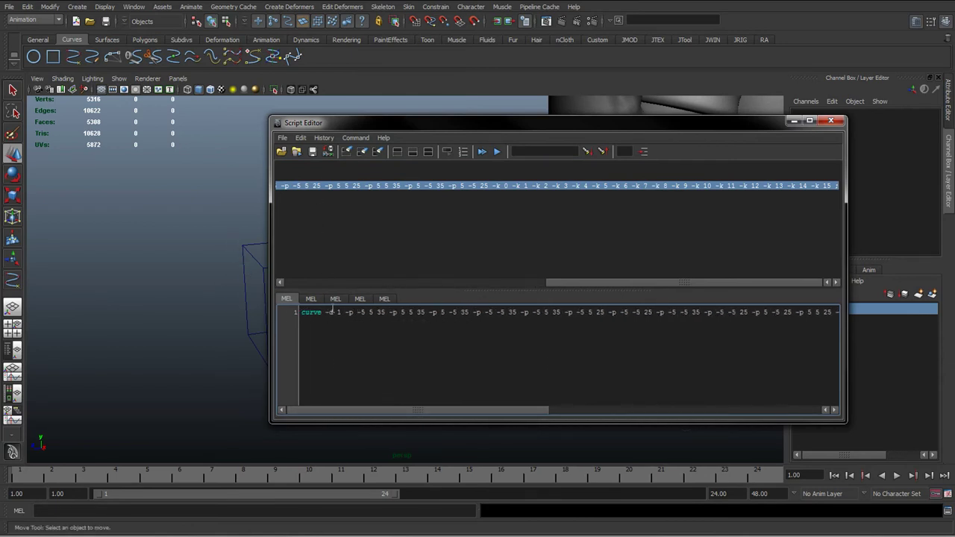
- Run the pasted curve command to test it, then delete the duplicate curve cube
left_click_drag(395, 122, 596, 191)
left_click(487, 379)
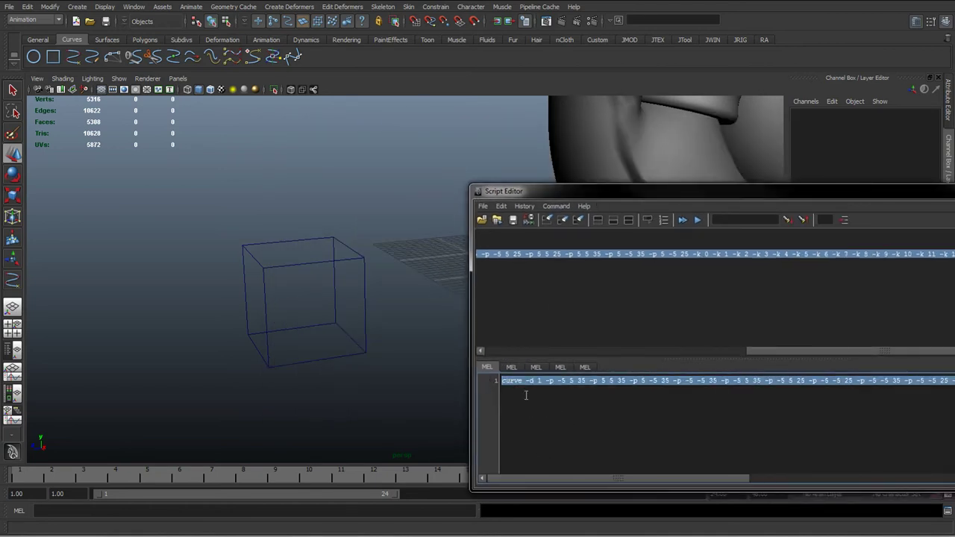
left_click(699, 224)
middle_click_drag(434, 307, 393, 289, "alt")
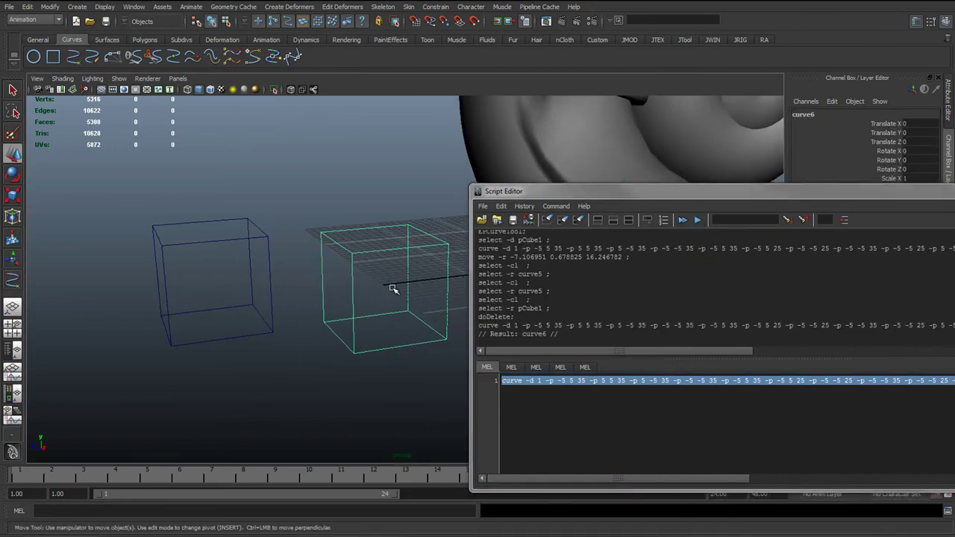
left_click(342, 218)
left_click(352, 258)
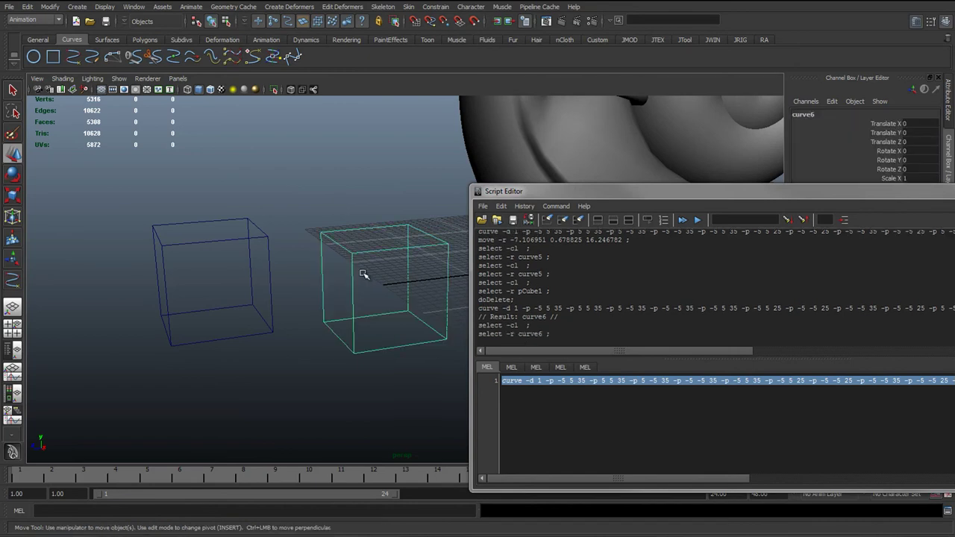
key("Delete")
- Add blank lines after the end of the curve command in the MEL input area
left_click(526, 416)
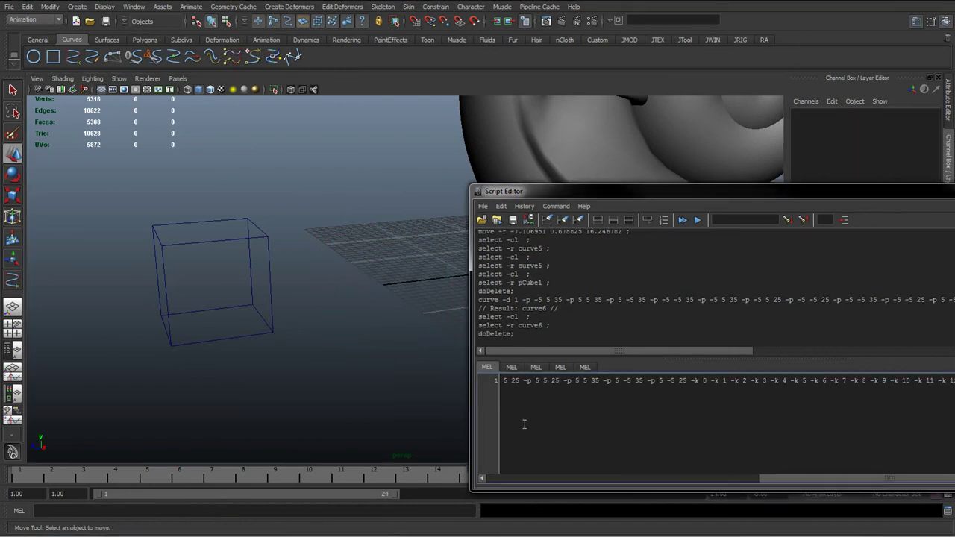
key("ctrl+a")
left_click_drag(764, 479, 924, 481)
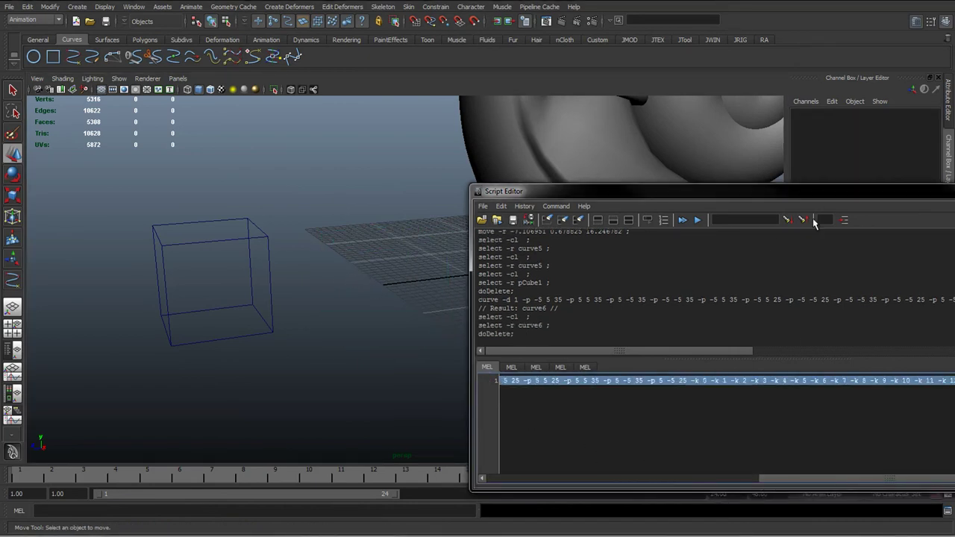
left_click_drag(815, 196, 553, 185)
left_click(764, 379)
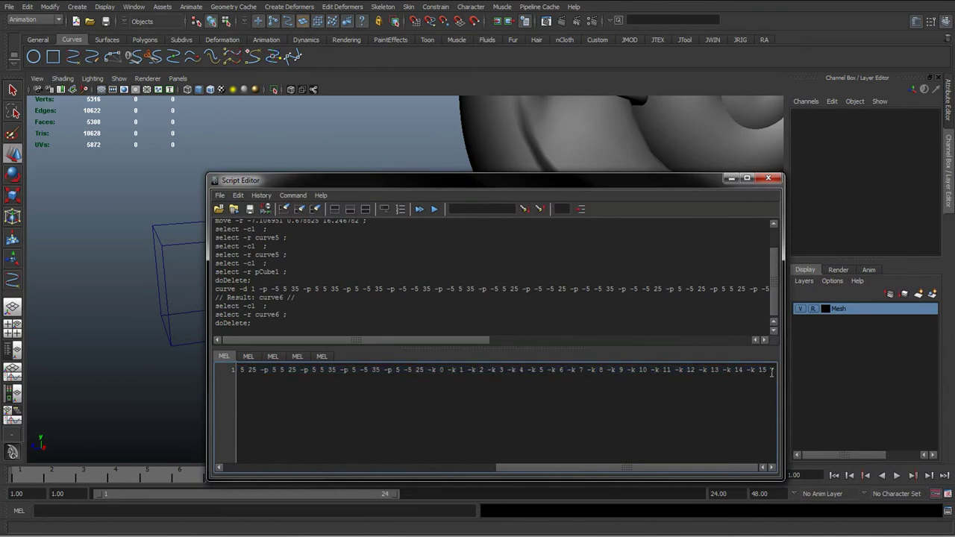
key("Return")
key("Return")
left_click_drag(385, 185, 578, 238)
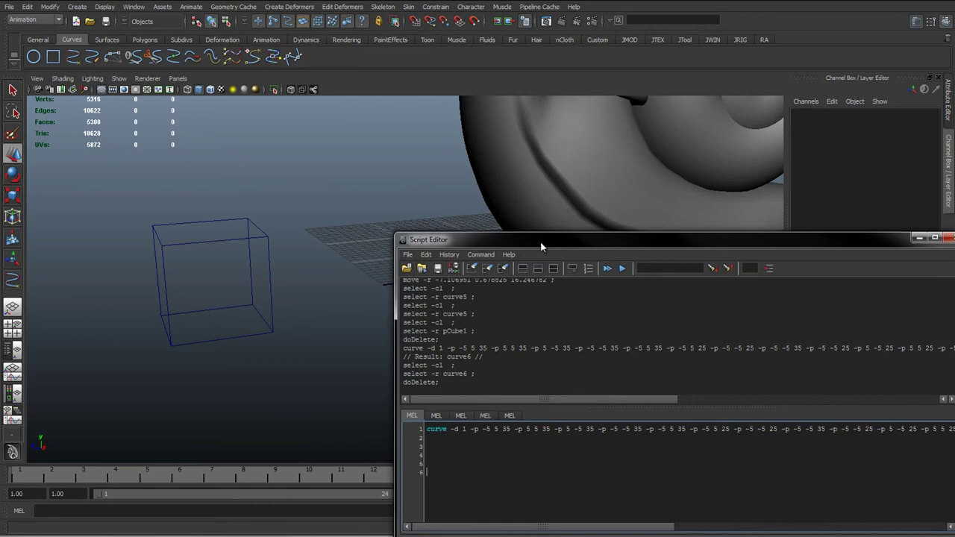
left_click_drag(538, 245, 526, 221)
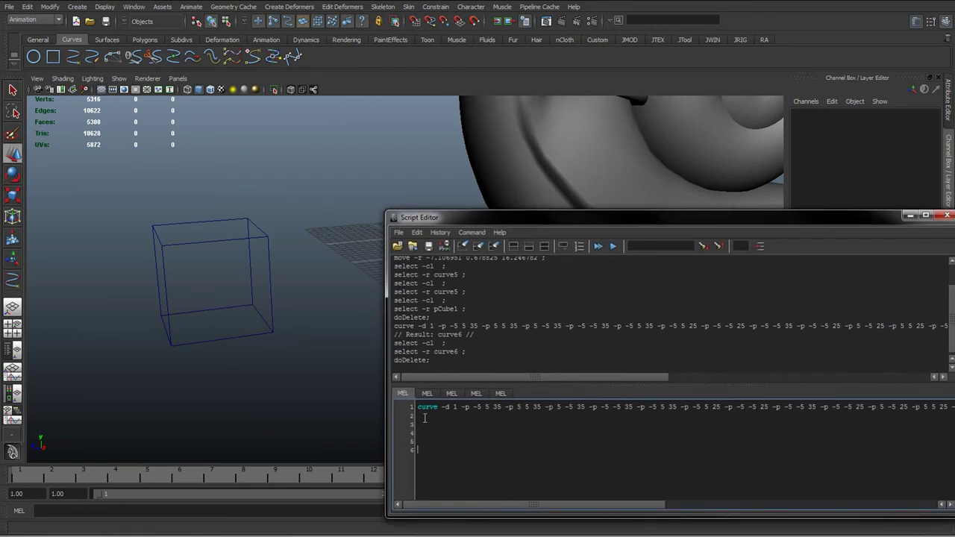
- Save the selected curve command as a new button on the Curves shelf and close the Script Editor
left_click_drag(424, 419, 418, 407)
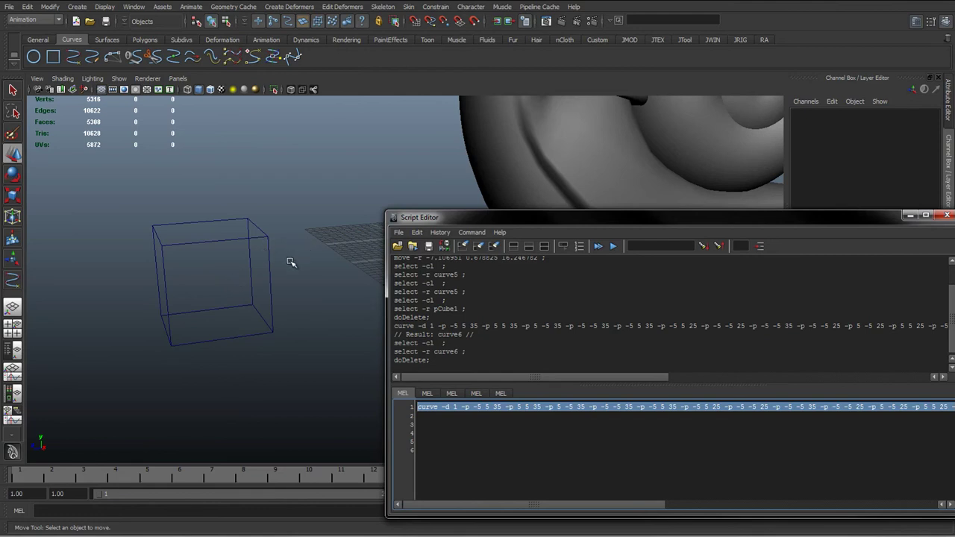
left_click(419, 419)
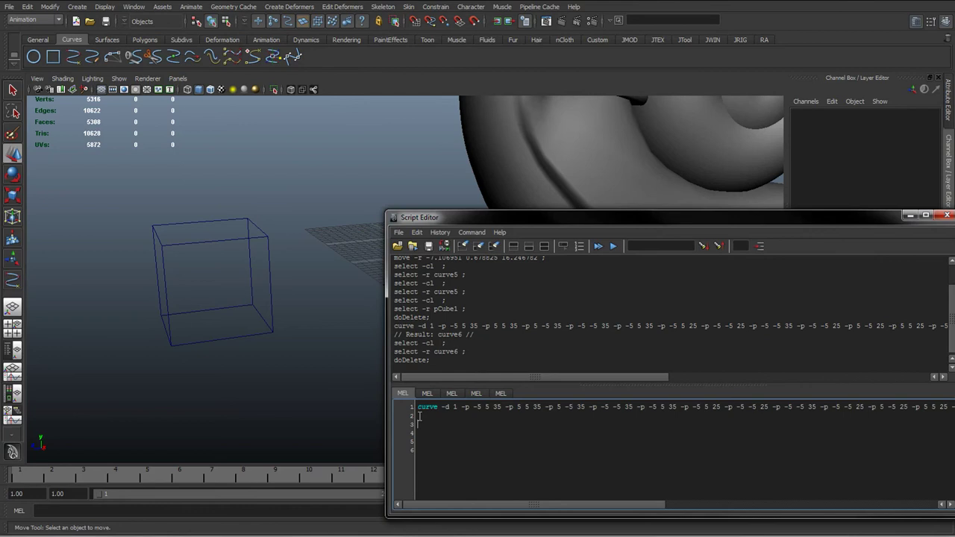
left_click(403, 404)
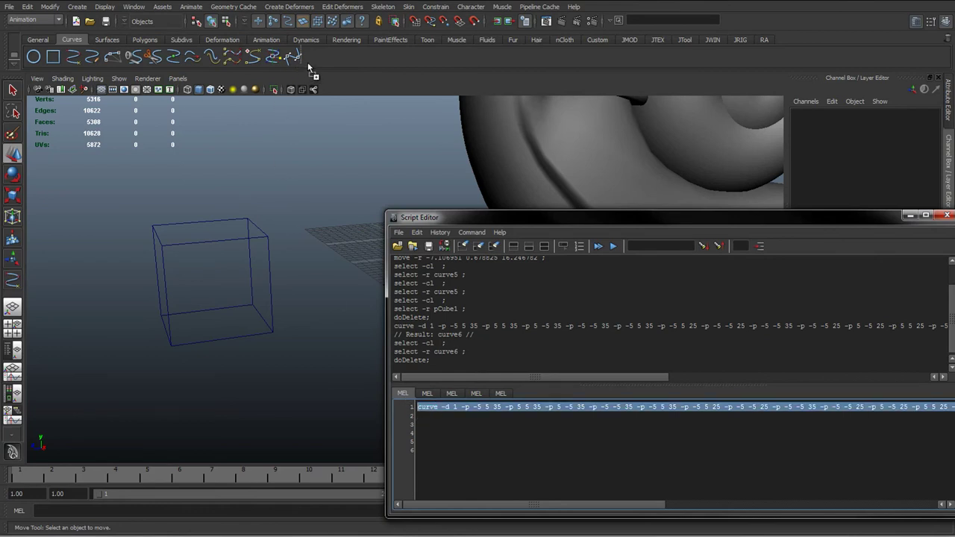
mouse_move(310, 67)
middle_mouse_down()
mouse_move(277, 226)
mouse_move(313, 56)
middle_mouse_up()
left_click_drag(473, 225, 328, 220)
left_click(822, 216)
- Select the curve cube and move it below the character's left hand, to about X 23.3, Y 10.2, Z -12.0
left_click_drag(241, 212, 445, 286)
scroll(312, 274, "down", 2)
scroll(373, 288, "down", 3)
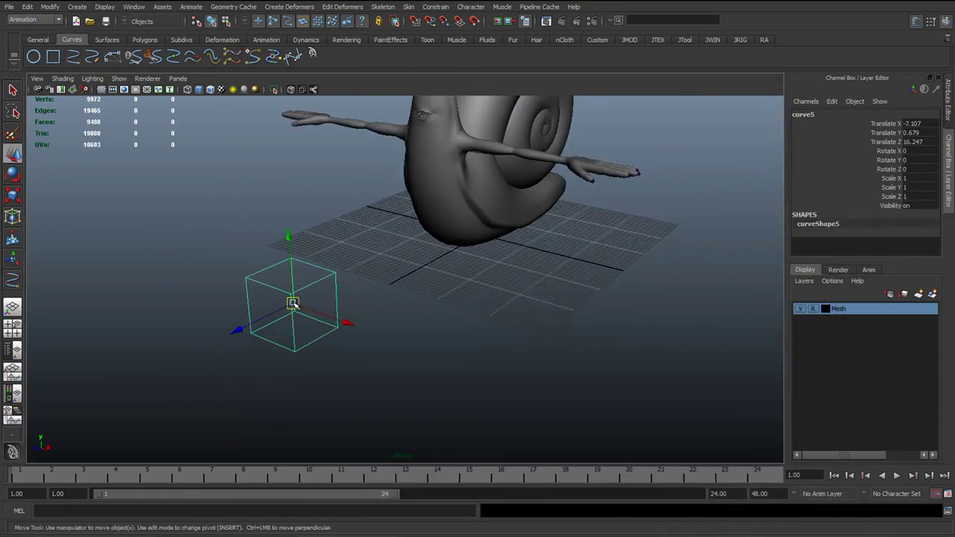
left_click_drag(293, 303, 569, 258)
left_click_drag(470, 275, 488, 281, "alt")
middle_click_drag(488, 281, 443, 323, "alt")
left_click_drag(444, 283, 461, 288, "alt")
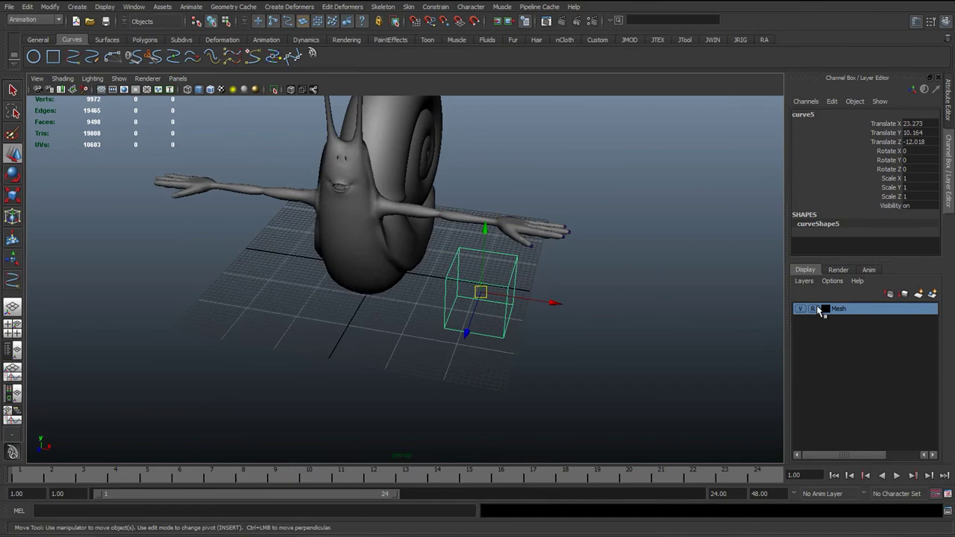
- Hide the Mesh layer and snap the curve cube onto the left wrist joint
left_click(800, 308)
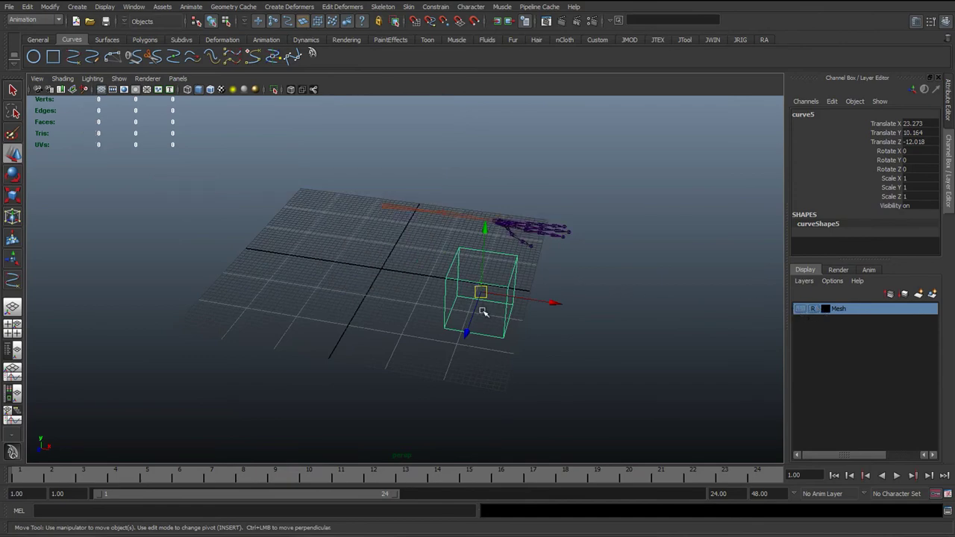
key("v")
left_click_drag(479, 293, 494, 238)
right_click_drag(495, 236, 554, 184, "alt")
middle_click_drag(555, 183, 469, 277, "alt")
scroll(469, 275, "up", 2)
scroll(484, 293, "down", 1)
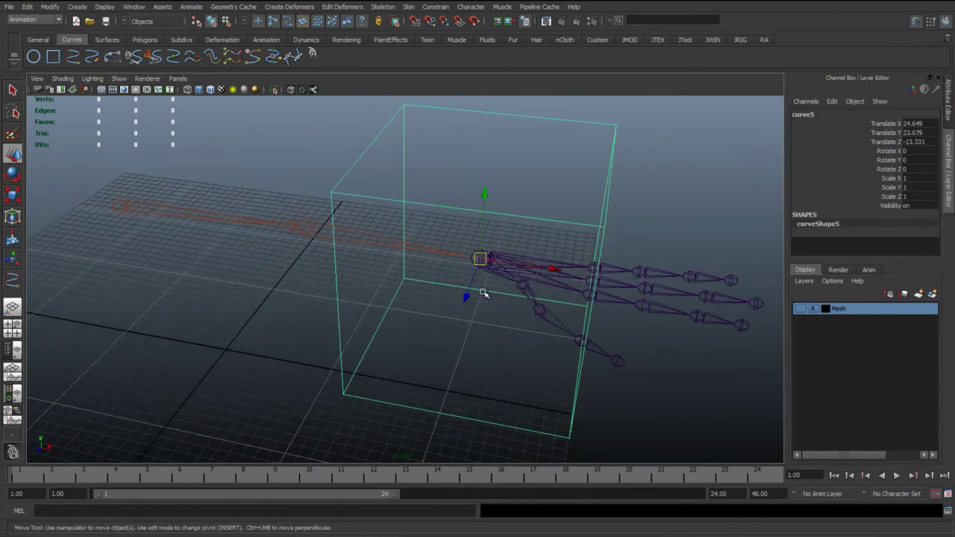
scroll(483, 293, "down", 2)
- Move the curve cube away from the arm and snap it back onto the left wrist joint
left_click_drag(467, 266, 183, 347)
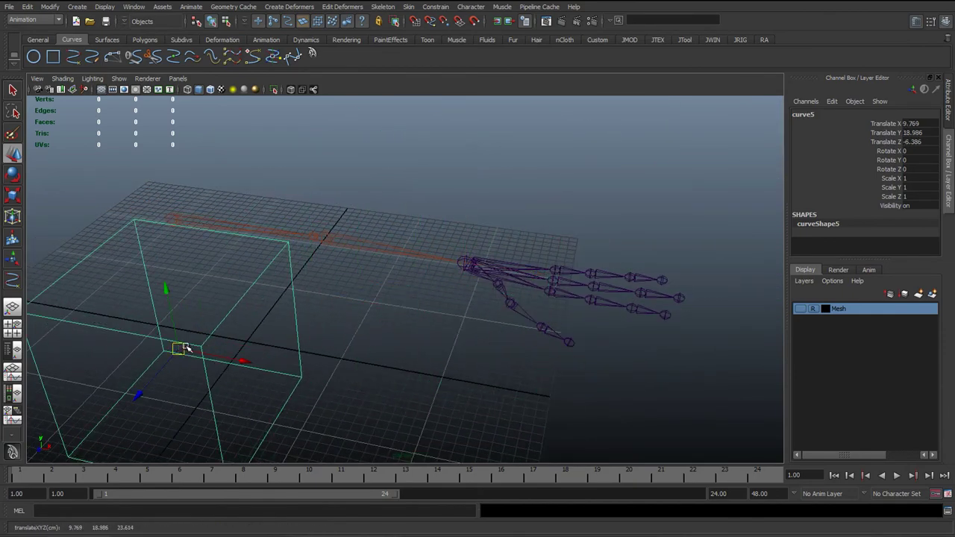
key("v")
key("v")
left_click_drag(169, 299, 165, 277)
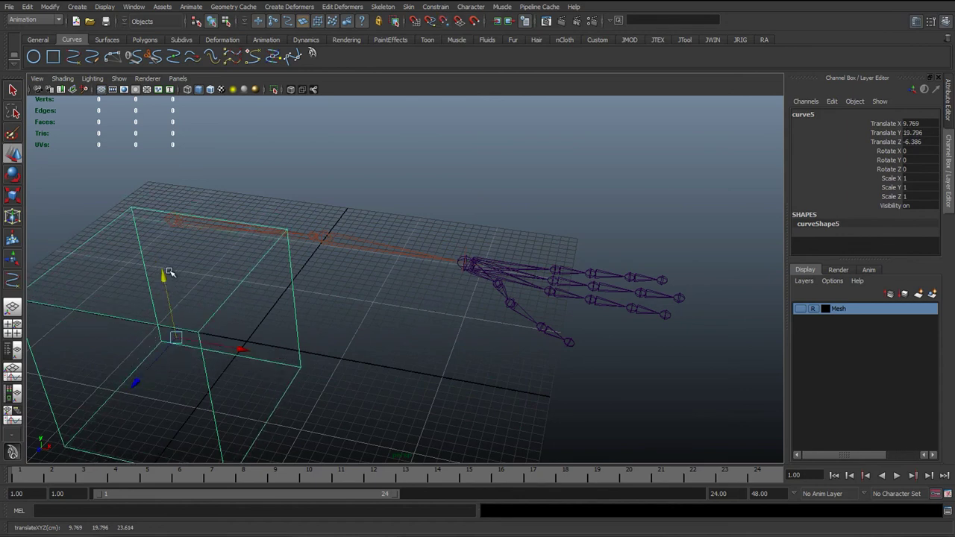
mouse_move(177, 335)
left_mouse_down()
mouse_move(184, 323)
mouse_move(177, 342)
mouse_move(162, 342)
left_mouse_up()
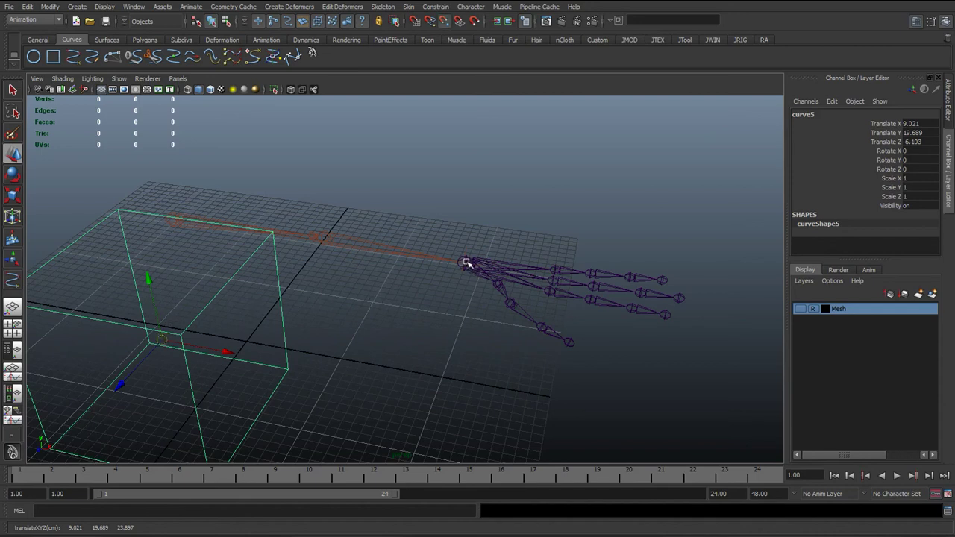
key("Insert")
key("Insert")
middle_click(466, 263)
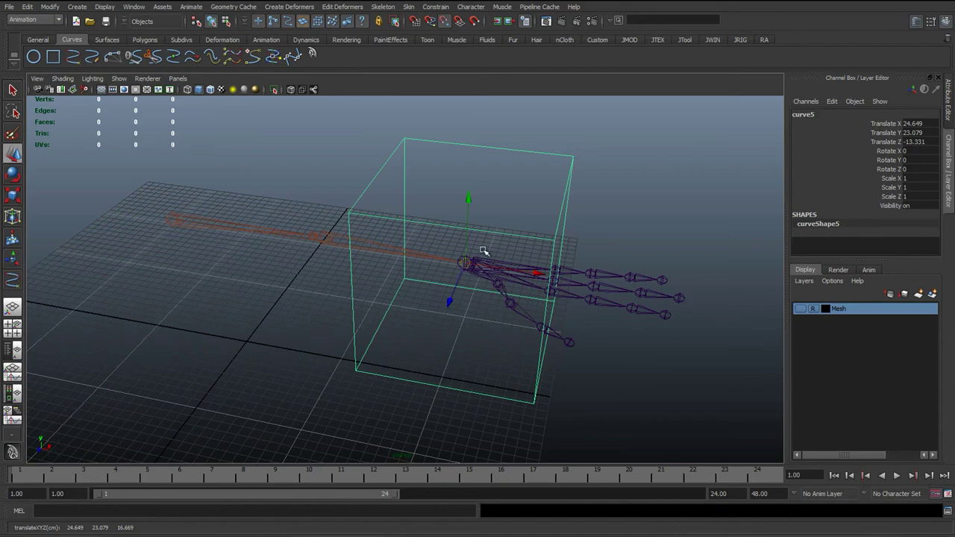
- Show the Mesh layer again and scale the curve cube uniformly to 0.23 around the wrist
left_click_drag(403, 315, 628, 287, "alt")
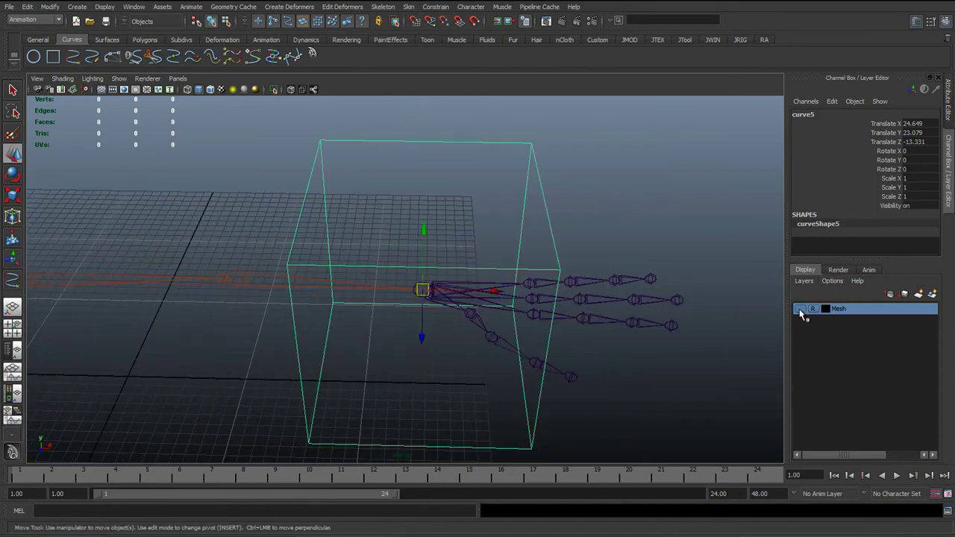
left_click(800, 310)
key("r")
middle_click_drag(650, 345, 552, 367)
middle_click_drag(602, 255, 593, 254)
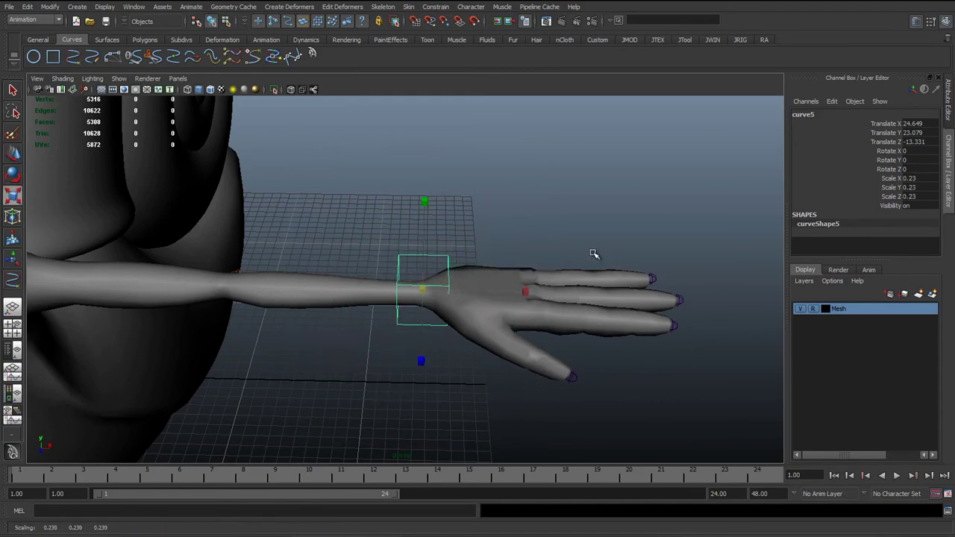
- In the top view, show the curve cube's control vertices and move its back forearm-side corner inward toward the wrist
key("space")
left_click_drag(577, 243, 550, 242)
scroll(493, 261, "down", 6)
middle_click_drag(515, 264, 682, 269, "alt")
scroll(448, 282, "up", 4)
middle_click_drag(310, 299, 409, 305, "alt")
scroll(407, 284, "up", 5)
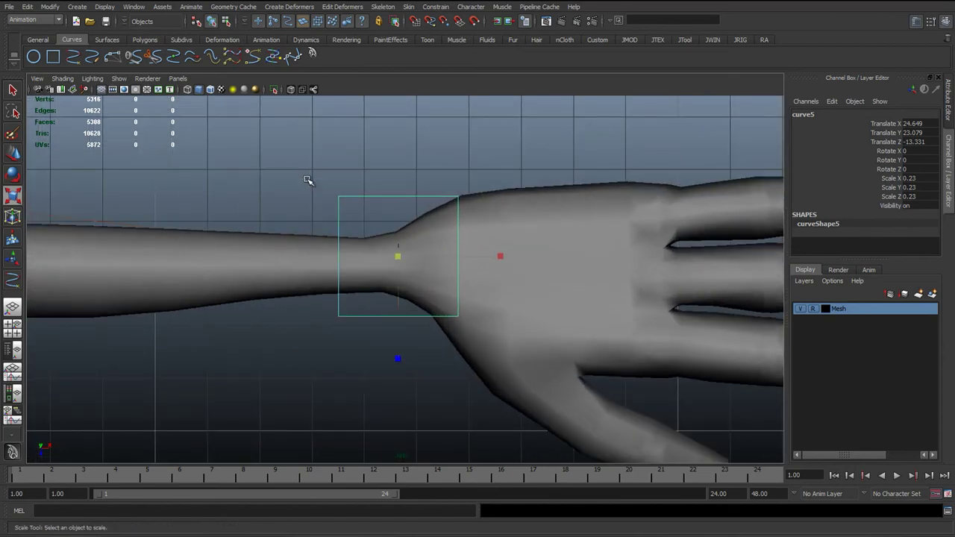
key("F9")
left_click_drag(307, 181, 341, 221)
key("e")
key("w")
- Move the curve cube's back hand-side corner outward past the hand and its front forearm-side corner slightly inward
left_click(458, 197)
left_click_drag(462, 199, 458, 162)
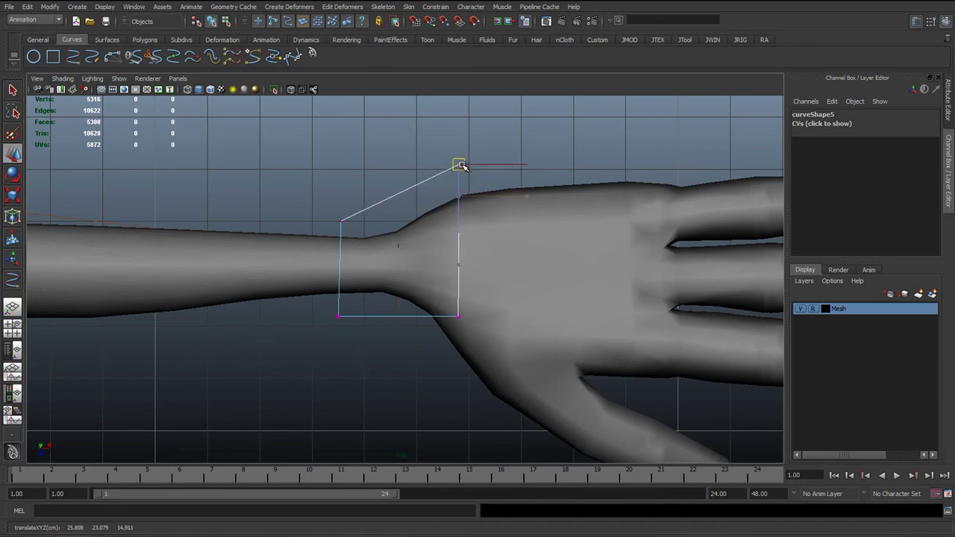
left_click(336, 315)
left_click_drag(338, 314, 345, 307)
- Display the view in wireframe and undo the wrist joint selection to return to the curve's control vertices
key("F8")
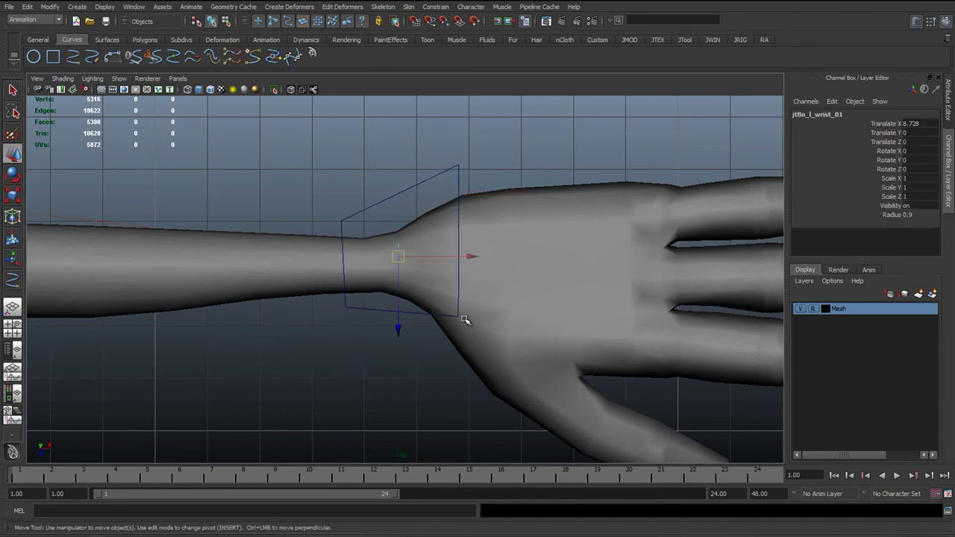
key("F8")
key("F8")
key("ctrl+z")
key("4")
key("F8")
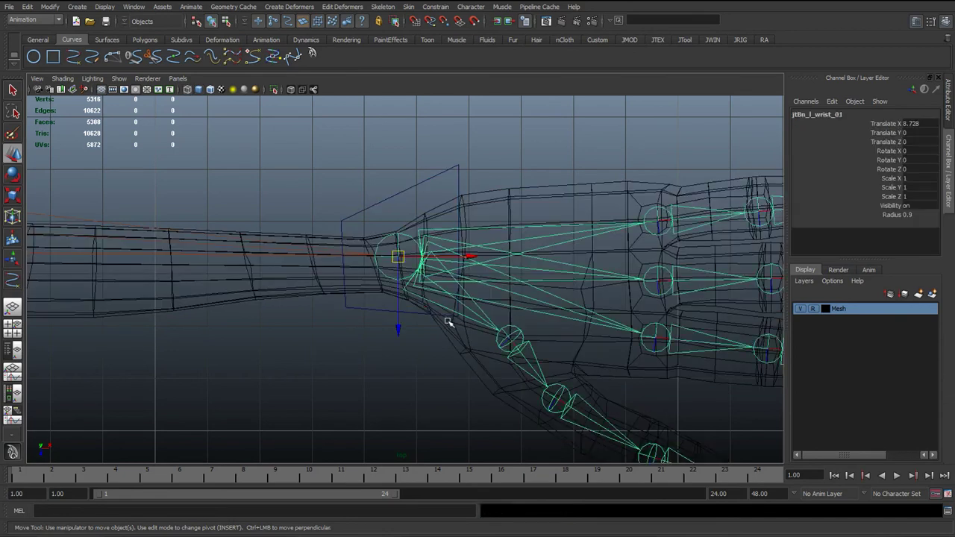
key("ctrl+z")
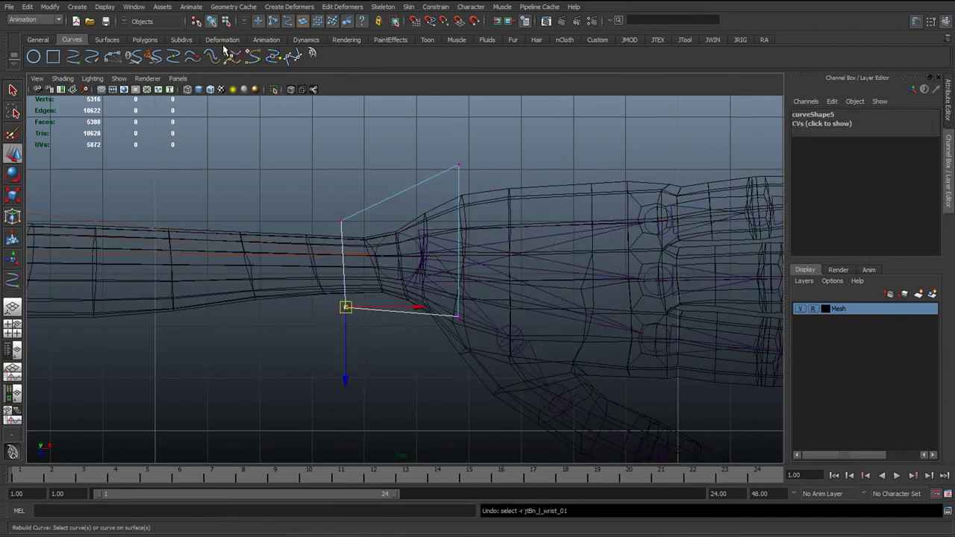
- Return to object selection, reselect the curve cube, switch the top view to shaded display and show the curve's control vertices
key("F8")
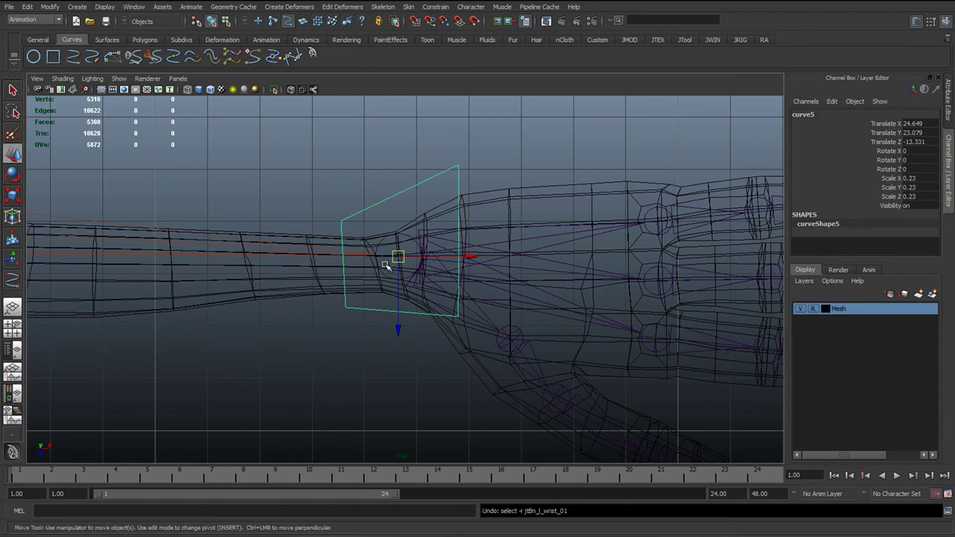
left_click(384, 200)
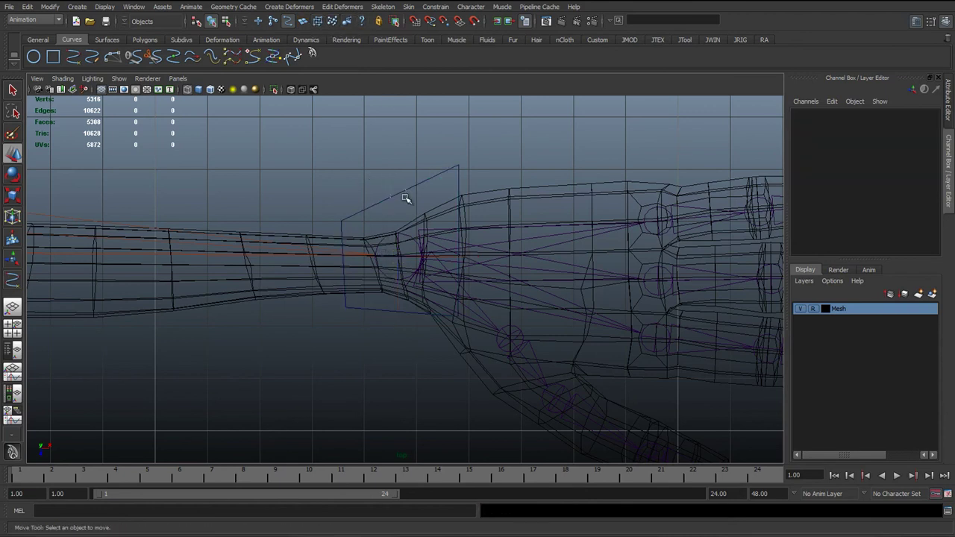
left_click(400, 192)
key("5")
right_click_drag(386, 178, 352, 177)
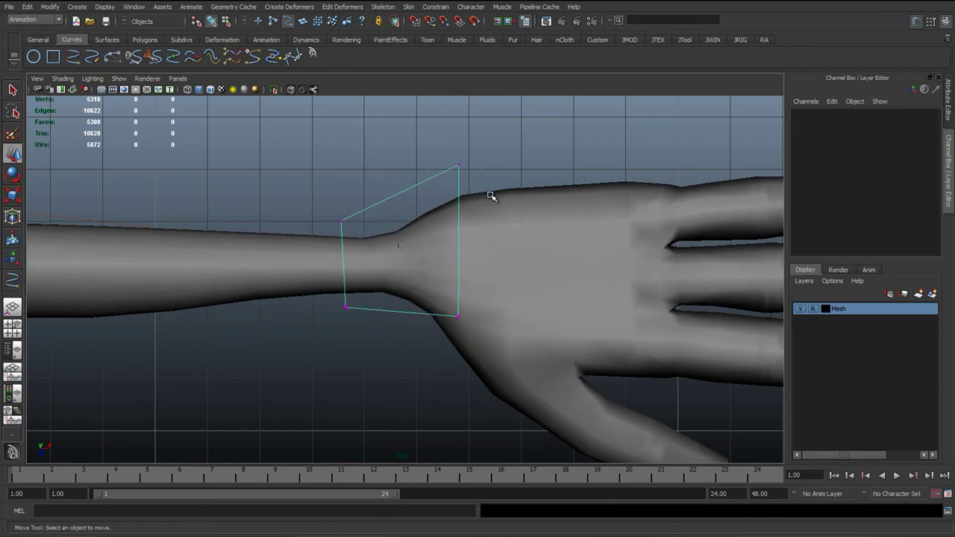
- Move the cube's front hand-side corner out toward the thumb, its back hand-side corner toward the fingers, and its back forearm-side corner slightly outward
left_click(459, 165)
left_click_drag(459, 165, 450, 169)
left_click_drag(438, 310, 480, 344)
left_click_drag(458, 316, 456, 362)
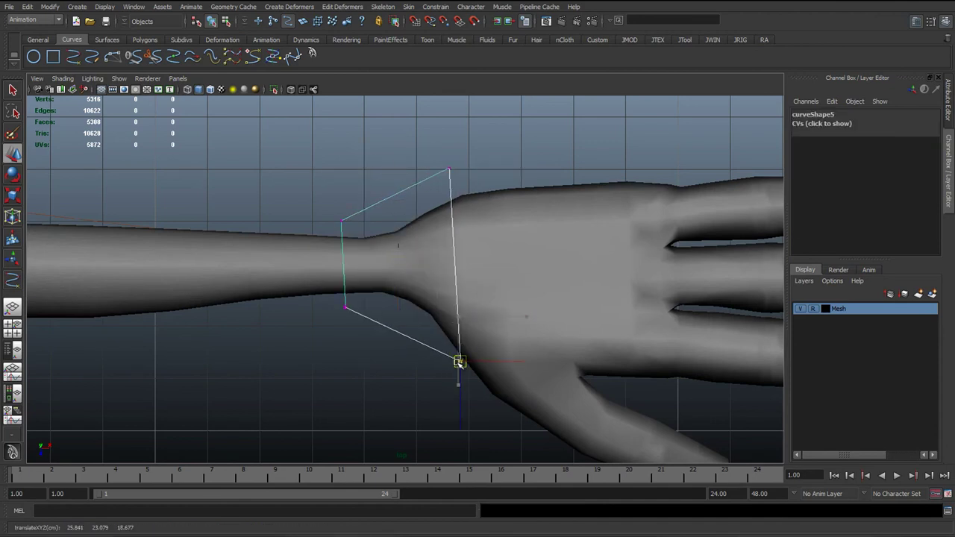
left_click(451, 171)
left_click_drag(467, 172, 497, 171)
left_click(343, 222)
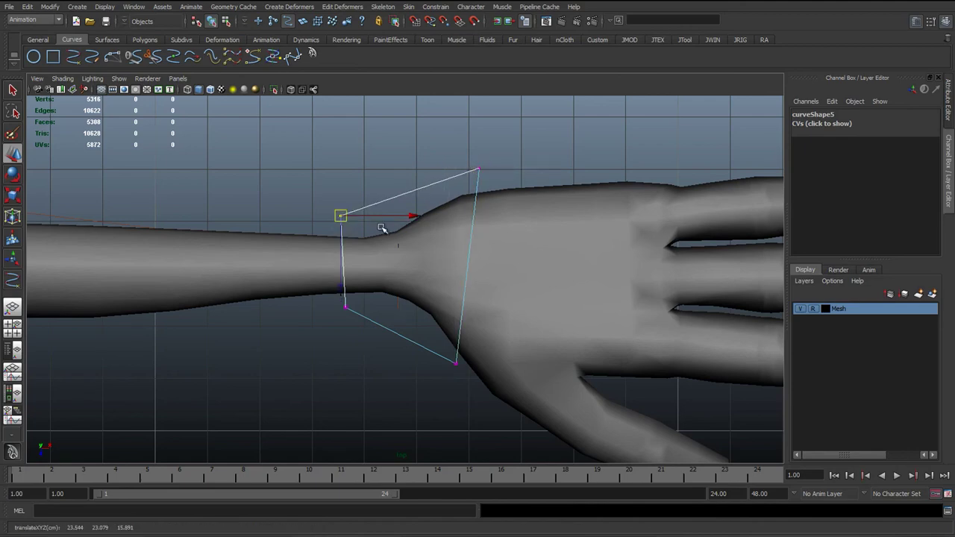
- In the perspective view, lower the curve cube's upper forearm-side corners and raise its lower forearm-side corners toward the wrist
key("space")
left_click_drag(385, 216, 432, 222, "alt")
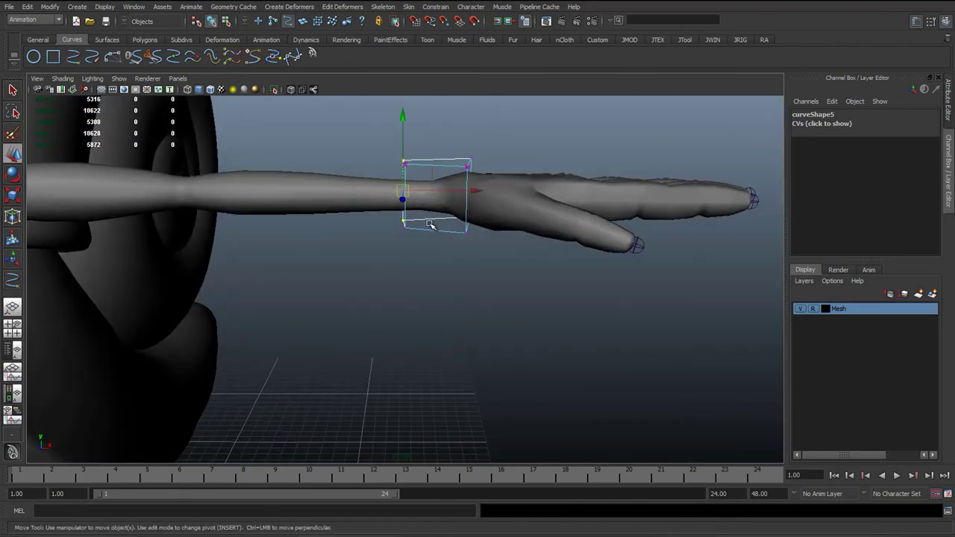
left_click(407, 165)
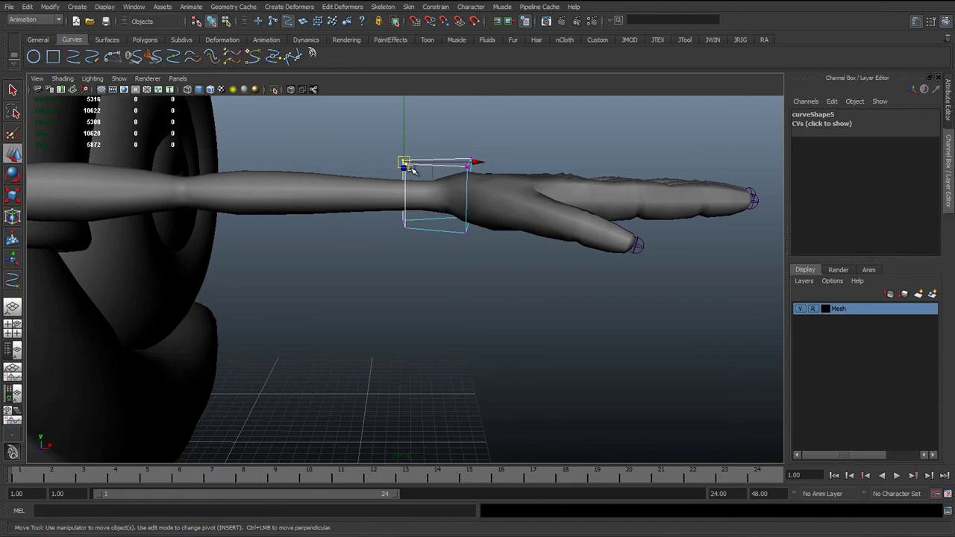
key("f")
scroll(425, 241, "down", 6)
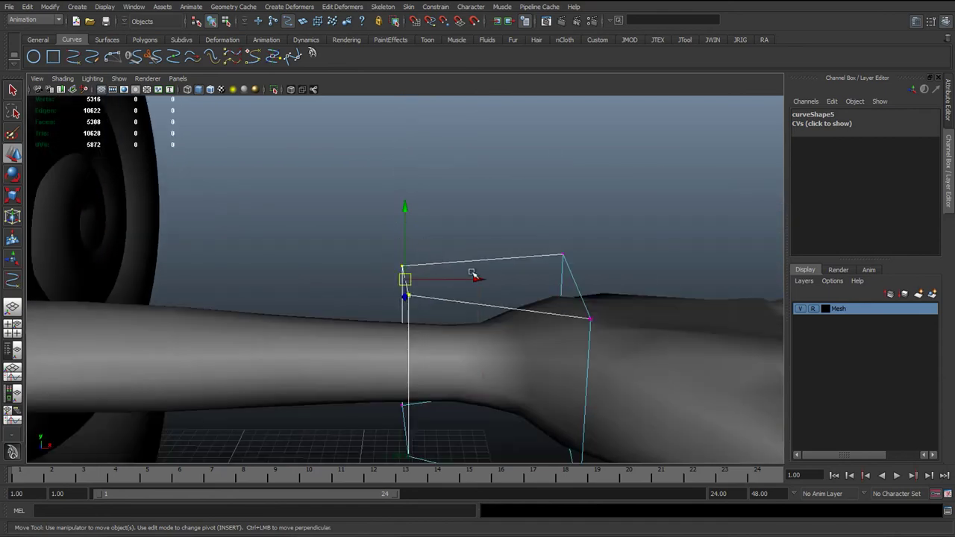
left_click_drag(411, 292, 416, 279, "alt")
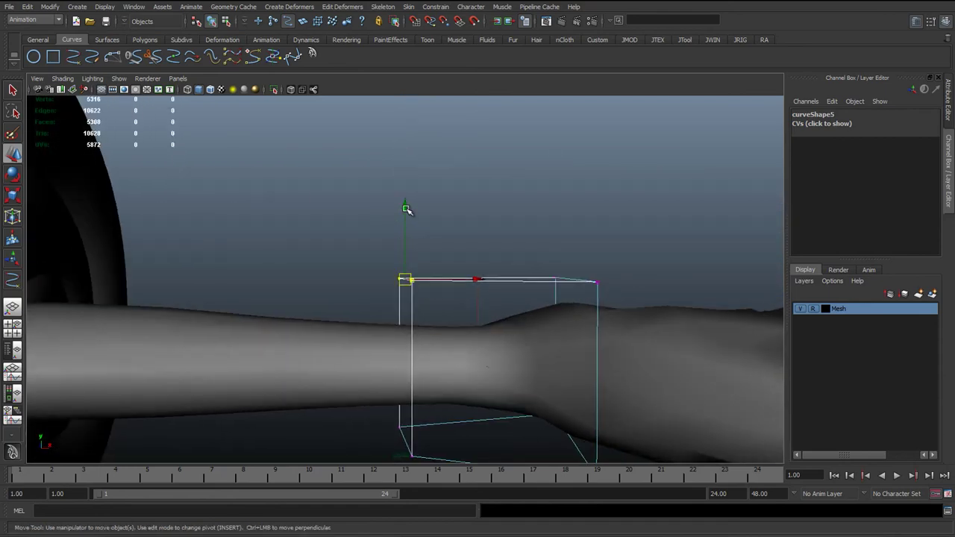
left_click_drag(405, 207, 406, 246)
left_click_drag(427, 296, 396, 210, "alt")
left_click_drag(354, 344, 385, 367)
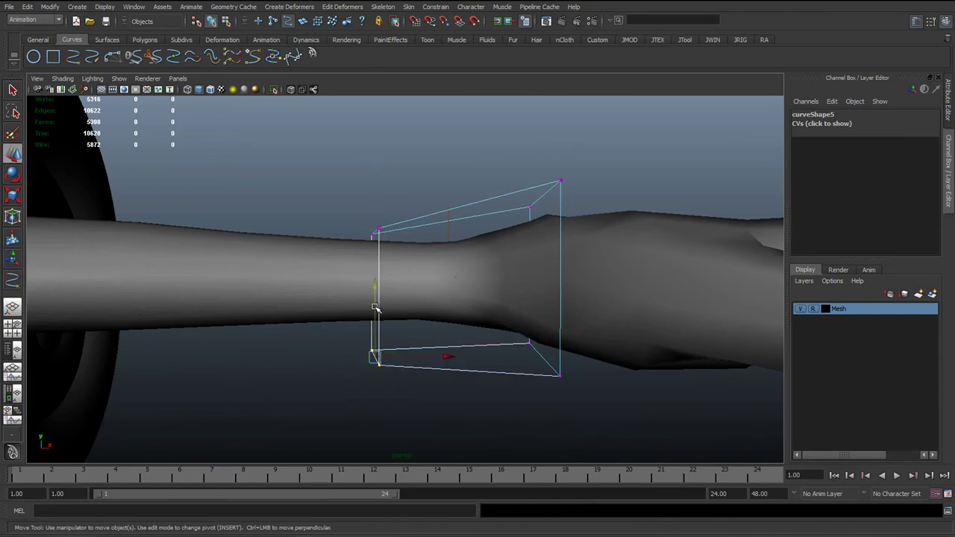
left_click_drag(375, 290, 377, 265)
- Return to object selection, select the whole curve cube and check its fit around the wrist from several angles
scroll(407, 291, "down", 4)
left_click_drag(424, 313, 433, 275, "alt")
scroll(380, 300, "down", 4)
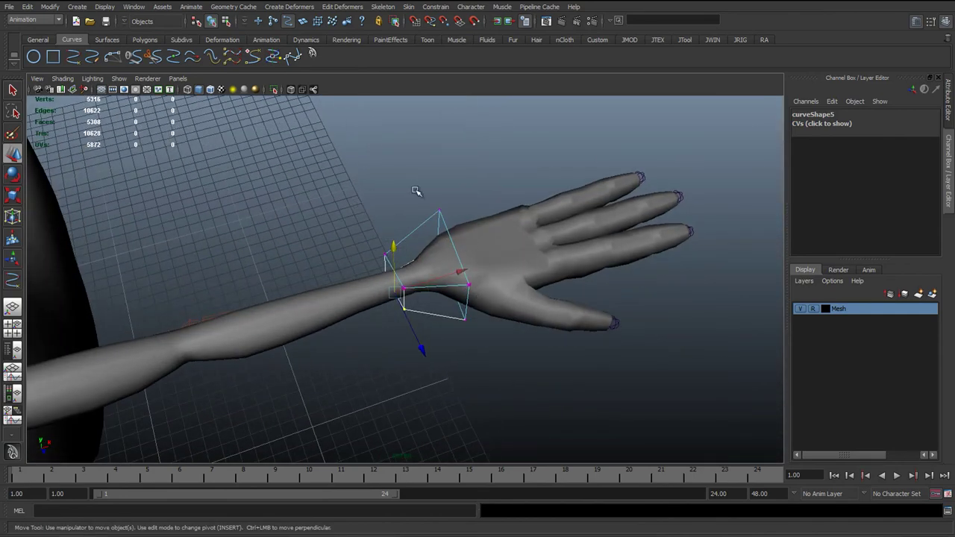
left_click(211, 22)
left_click(401, 209)
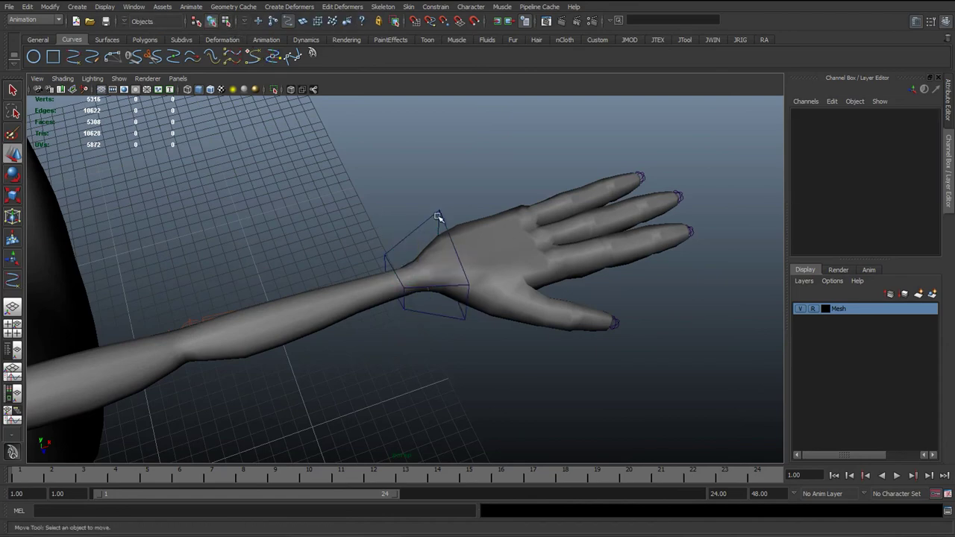
left_click(423, 227)
left_click_drag(495, 298, 429, 321, "alt")
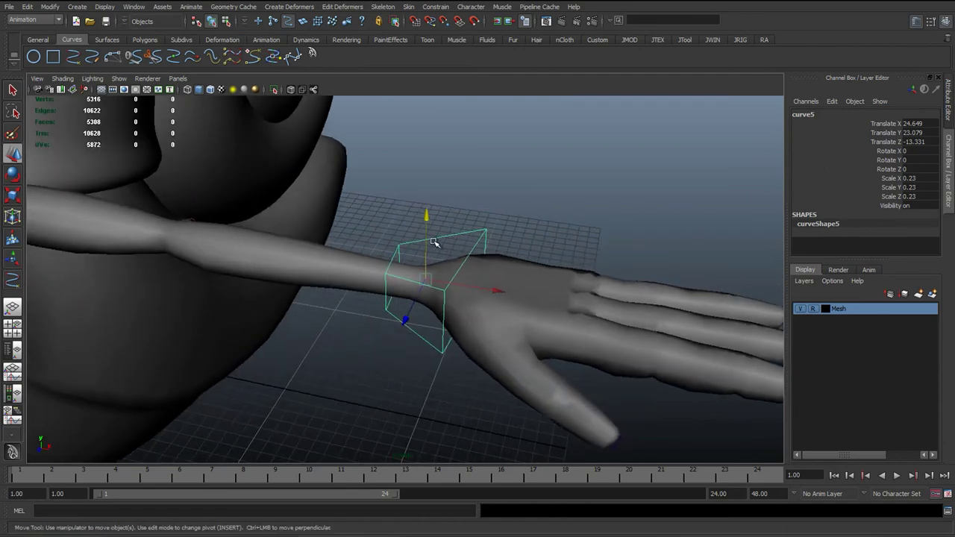
left_click_drag(433, 286, 635, 361, "alt")
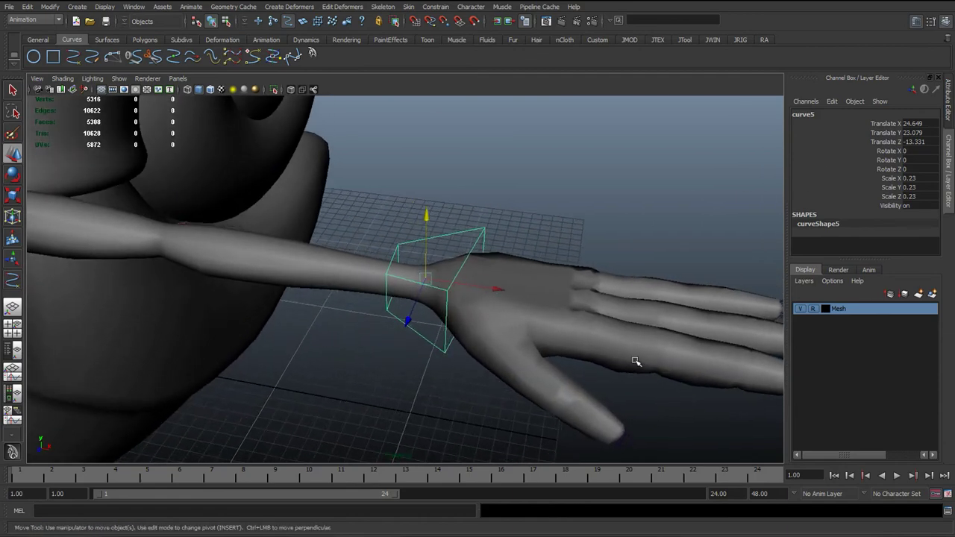
- Hide the Mesh layer and restore the curve cube's selection at the wrist joint
left_click(800, 308)
scroll(441, 276, "up", 5)
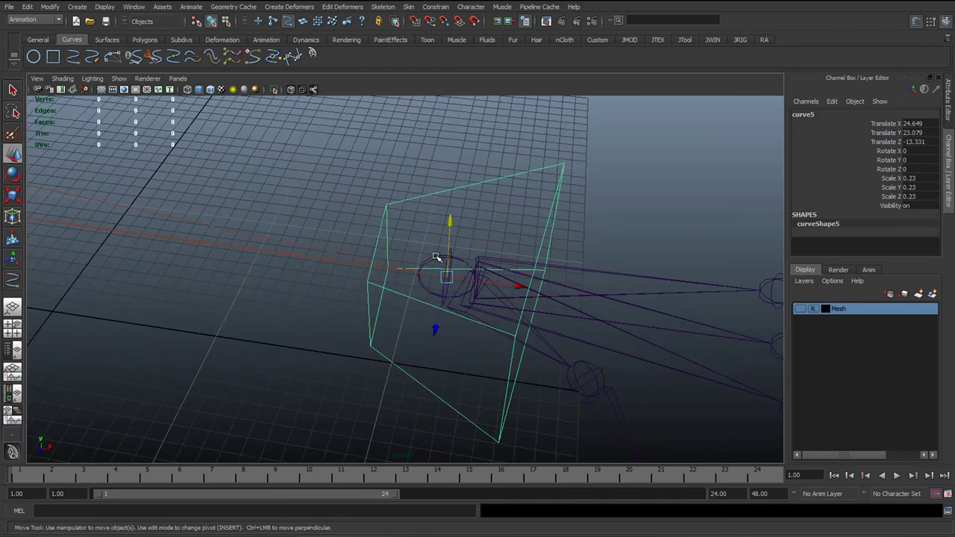
left_click(433, 262)
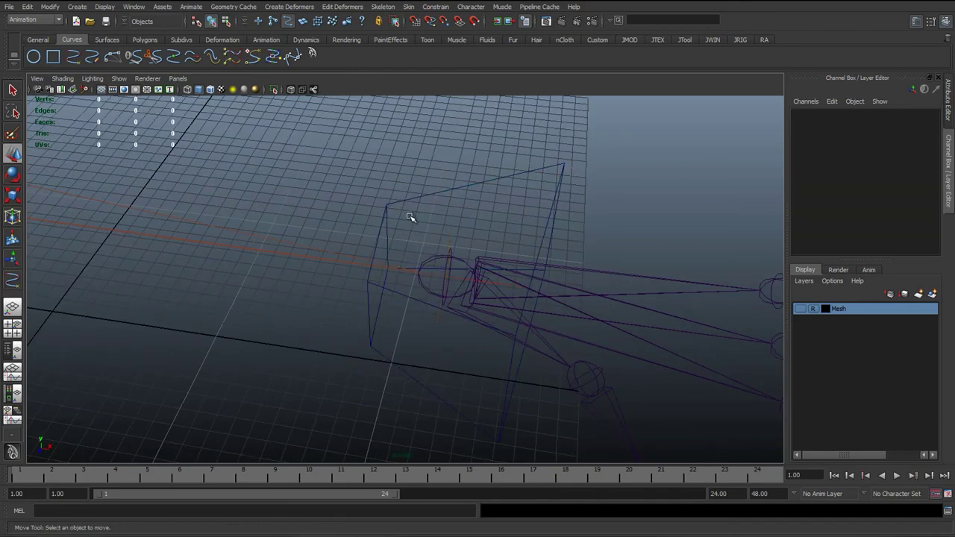
key("ctrl+z")
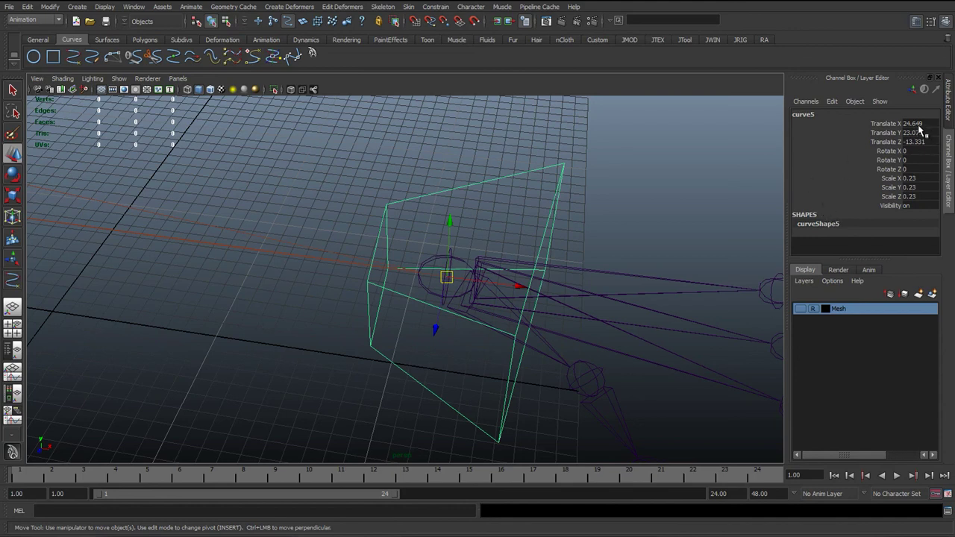
- Examine the curve cube's Translate X, Y and Z values in relation to its distance from the world origin
left_click_drag(918, 126, 901, 147)
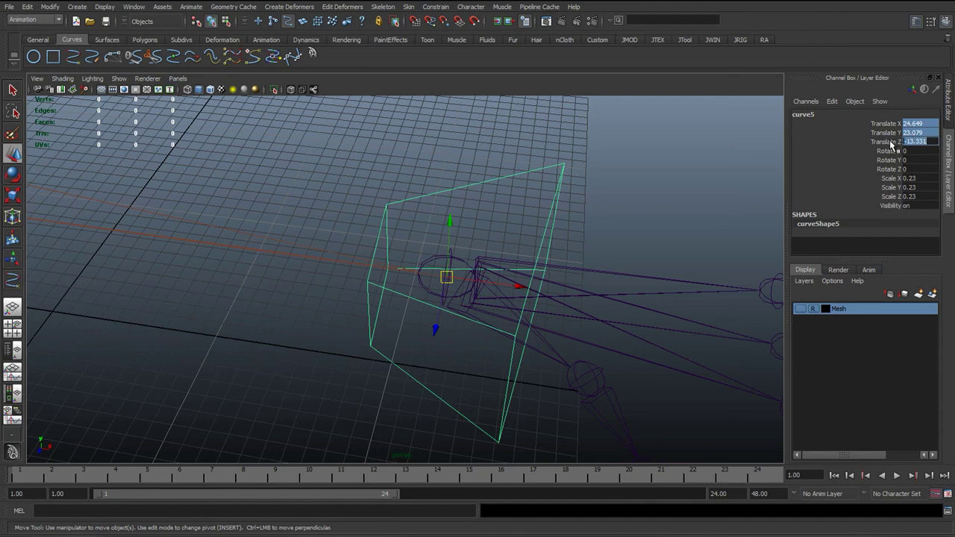
scroll(601, 166, "down", 3)
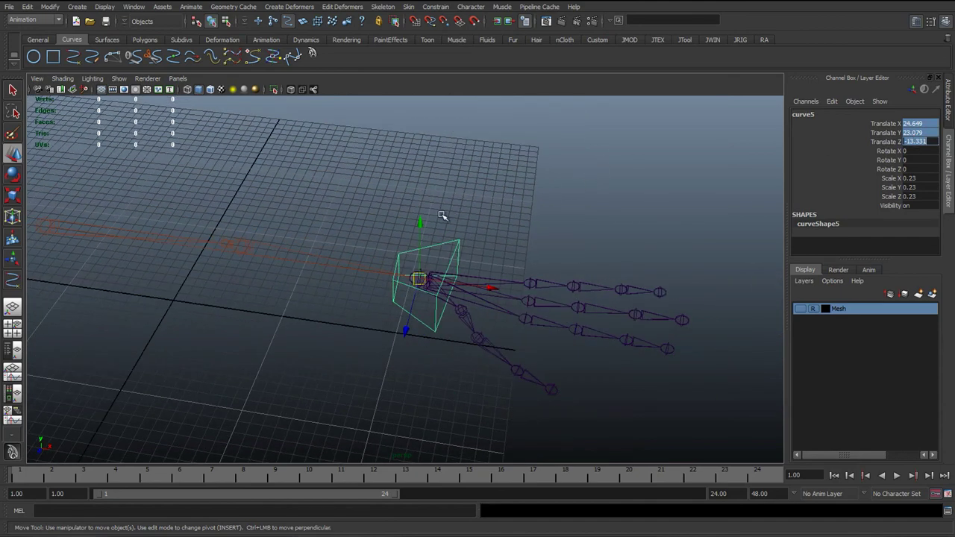
left_click_drag(443, 216, 239, 429, "alt")
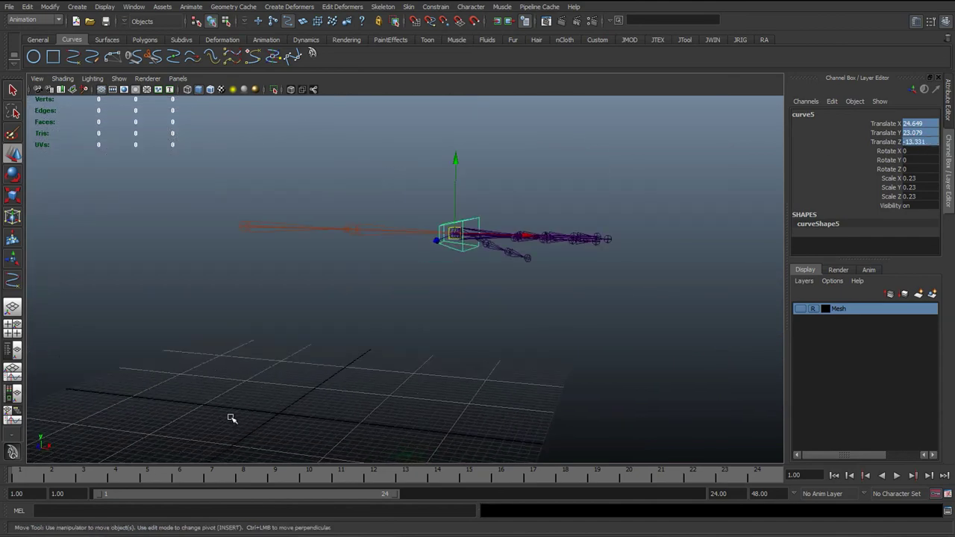
left_click_drag(367, 328, 308, 321, "alt")
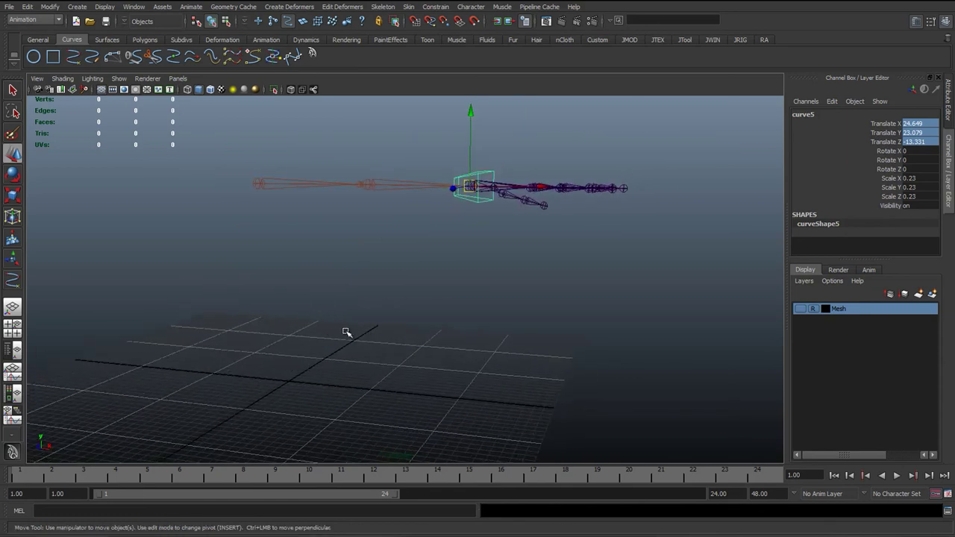
middle_click_drag(390, 244, 394, 251, "alt")
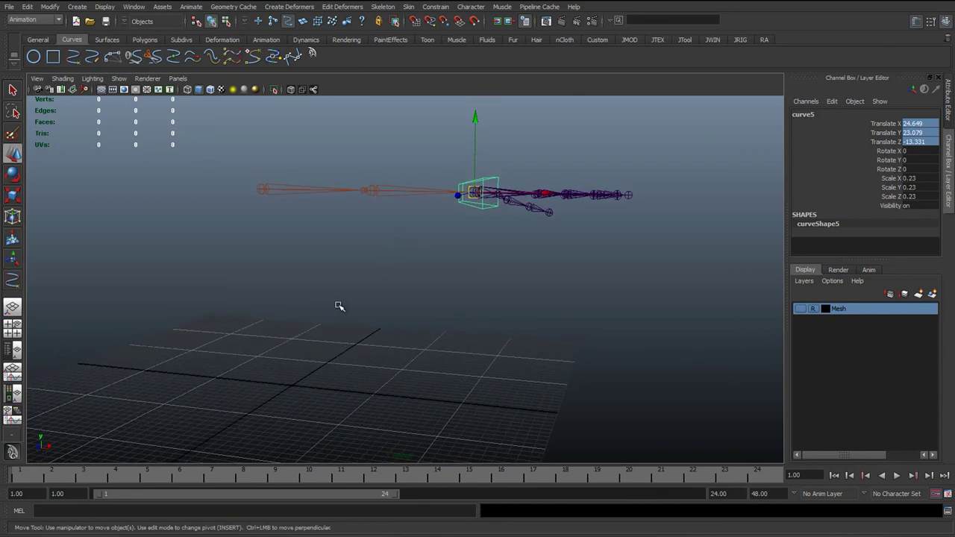
left_click(911, 134)
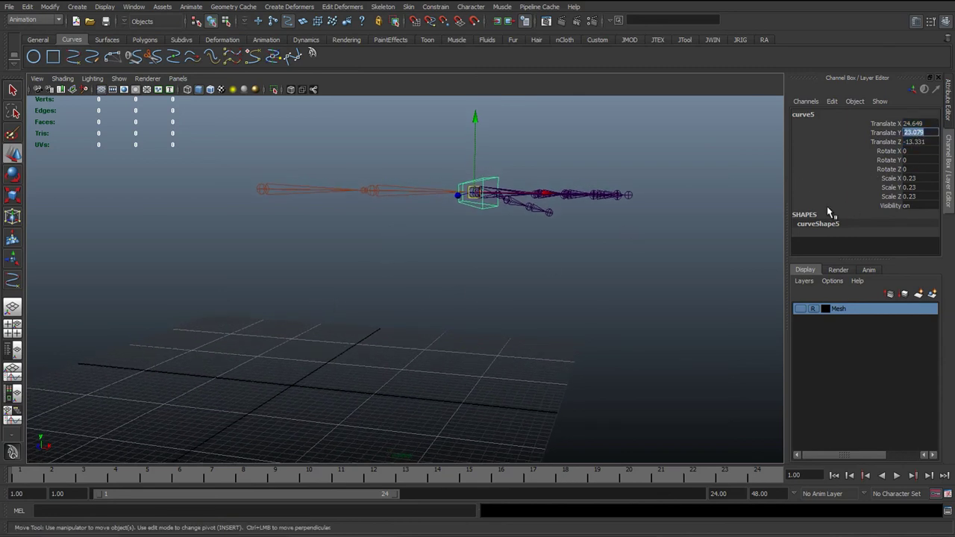
left_click(471, 261)
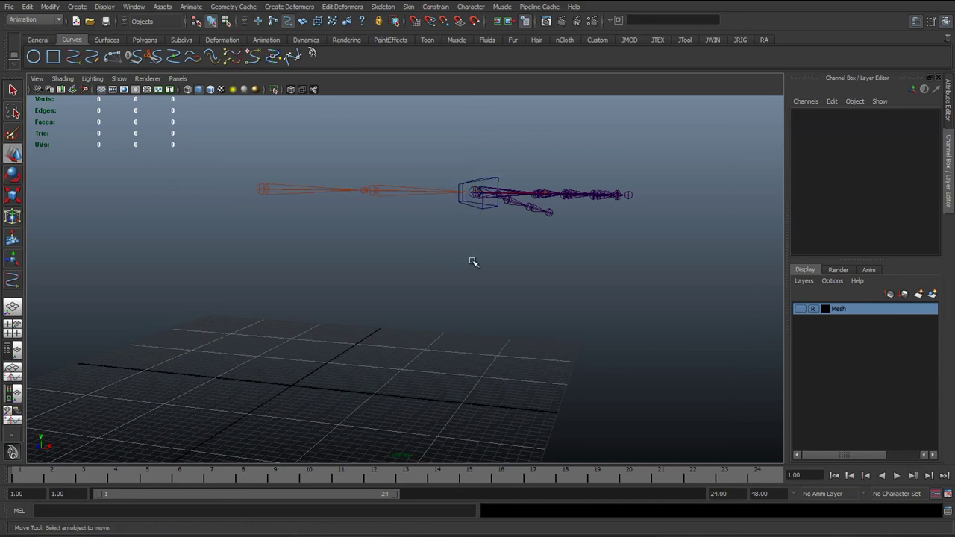
left_click(481, 202)
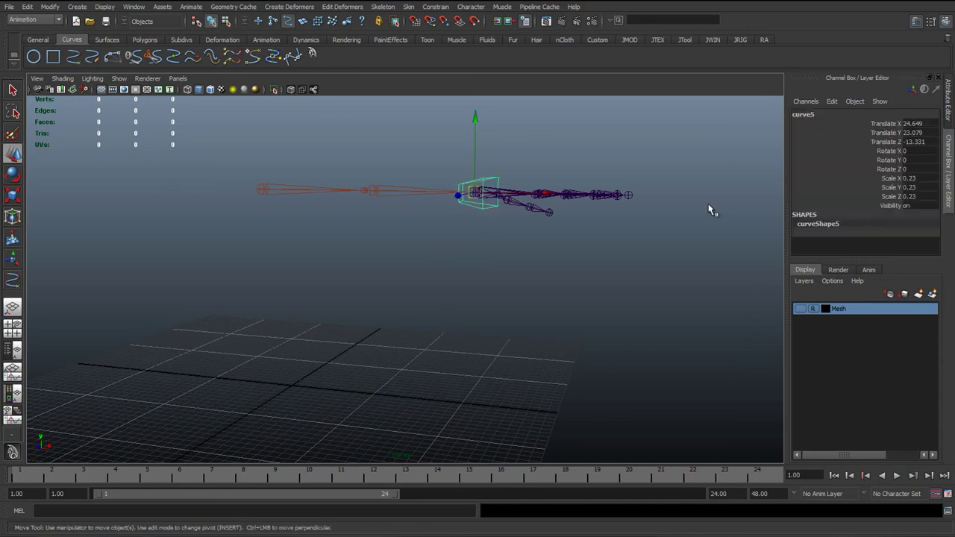
left_click(910, 132)
left_click(915, 141)
left_click_drag(918, 123, 917, 142)
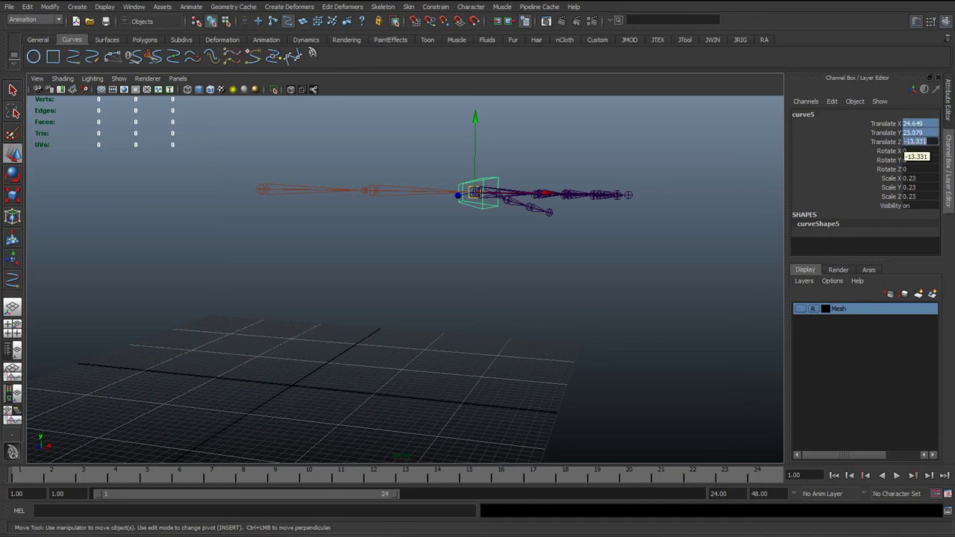
- Select the curve cube and freeze its translate, rotate and scale transformations
left_click(511, 276)
key("q")
left_click_drag(431, 176, 465, 222)
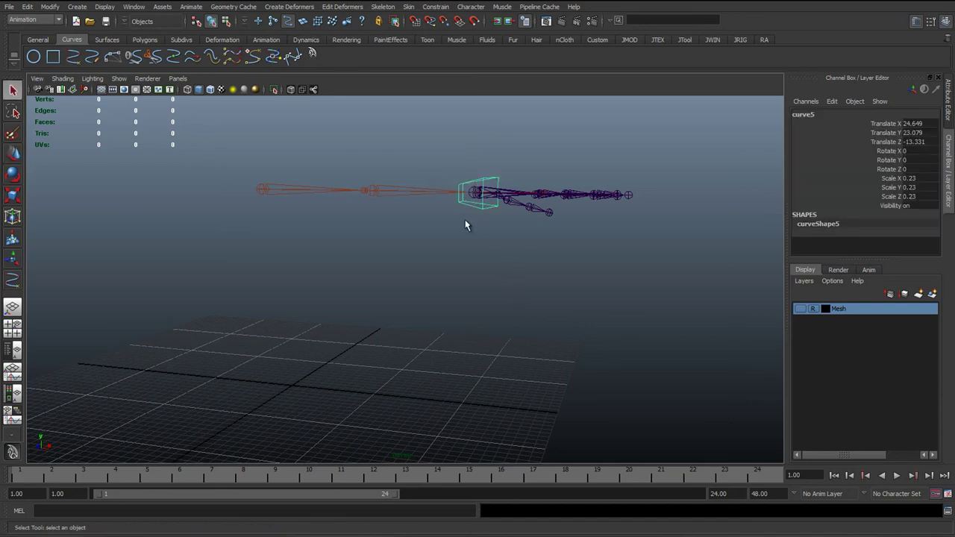
left_click_drag(418, 247, 428, 250, "alt")
middle_click_drag(429, 250, 427, 294, "alt")
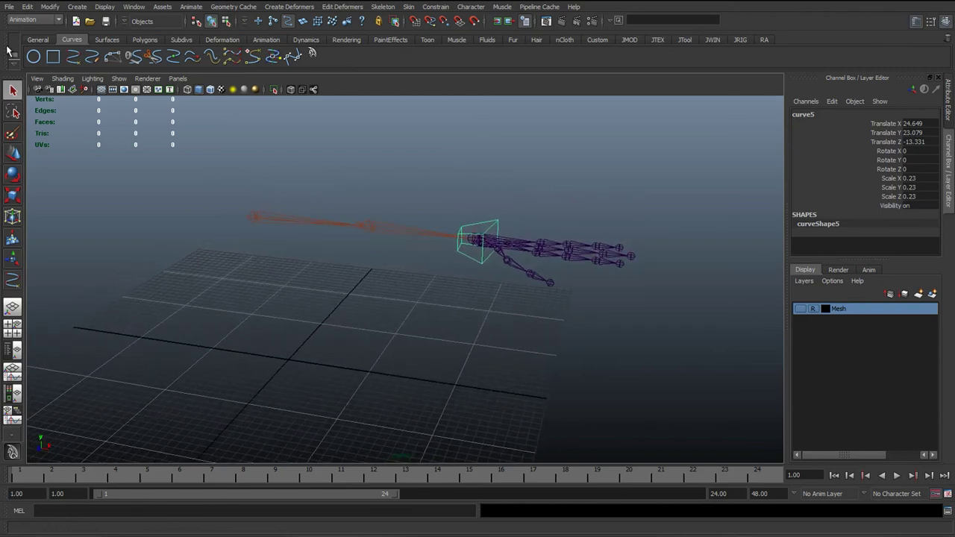
left_click(50, 7)
left_click(68, 47)
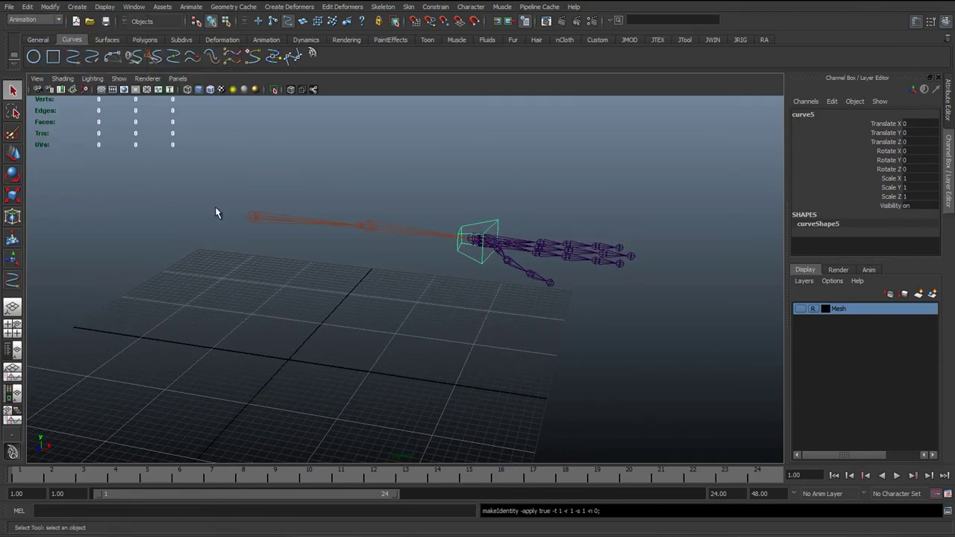
- Delete the curve cube's construction history
left_click(30, 7)
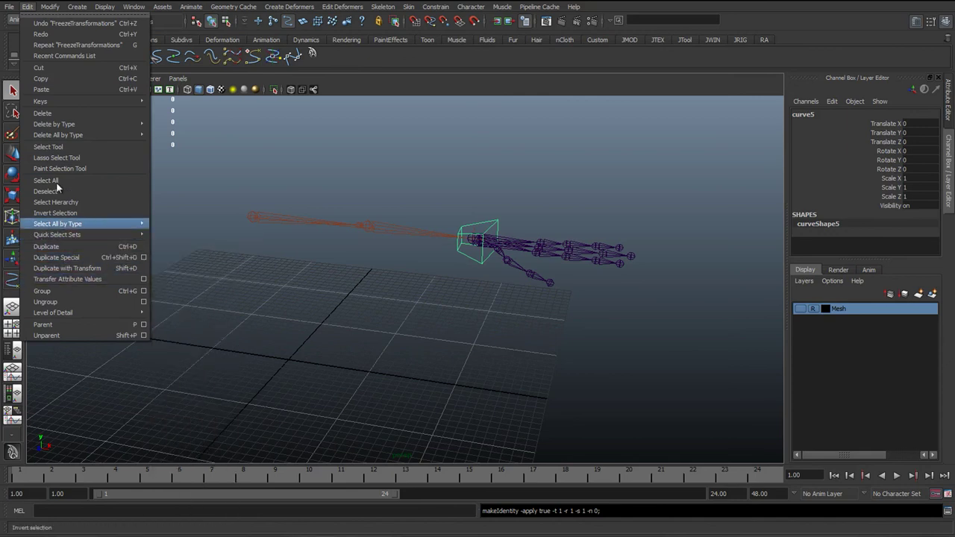
mouse_move(93, 129)
left_click(190, 127)
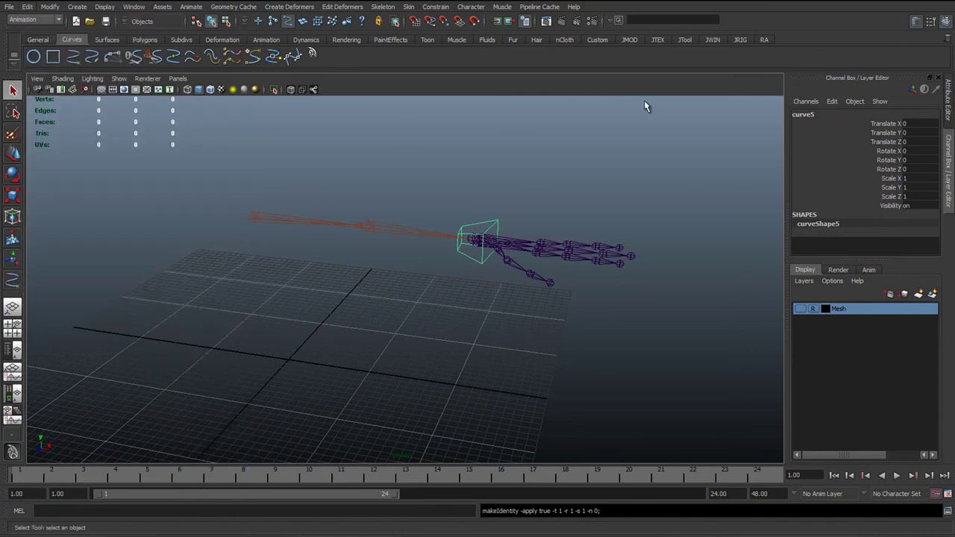
- Display the JTool shelf and activate the Move tool for the curve cube
left_click(661, 41)
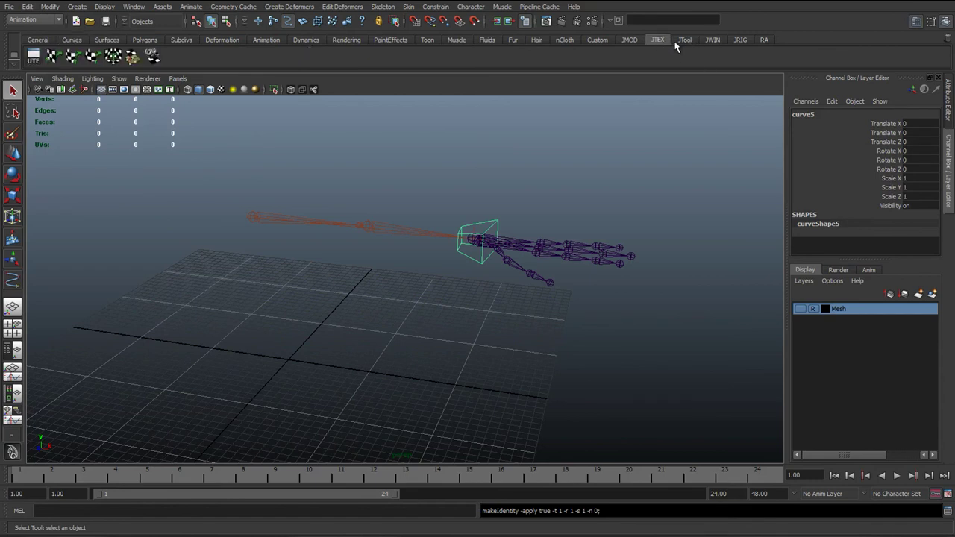
left_click(684, 40)
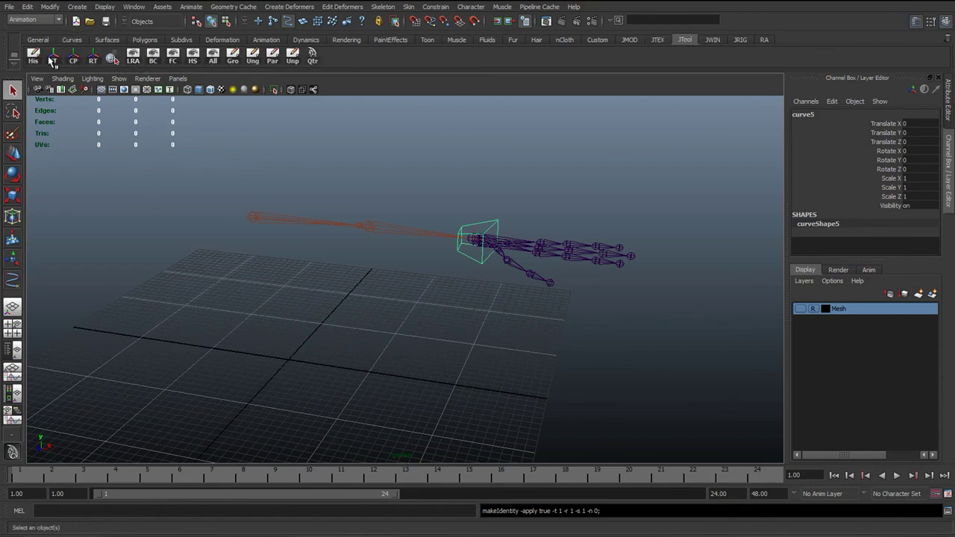
left_click_drag(387, 226, 397, 244, "alt")
scroll(397, 244, "up", 4)
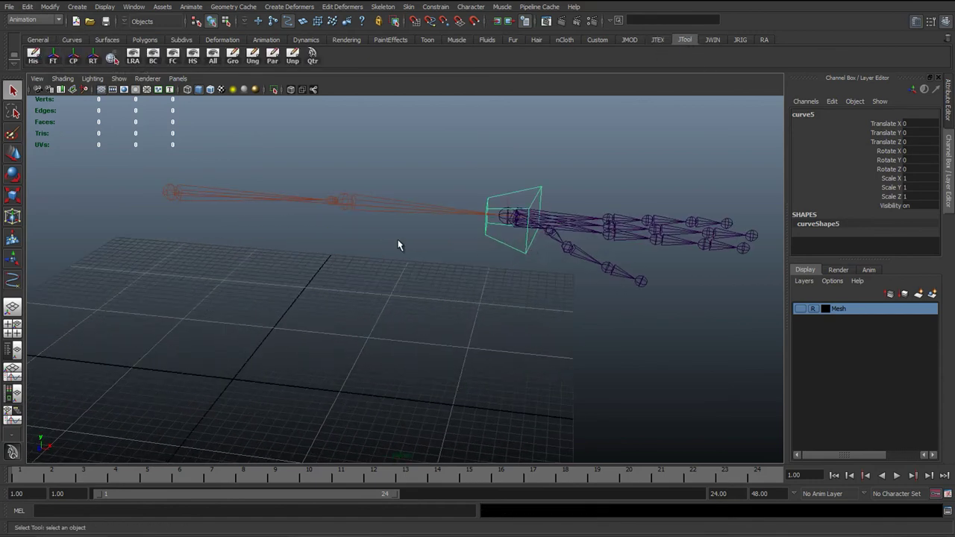
middle_click_drag(301, 245, 332, 260, "alt")
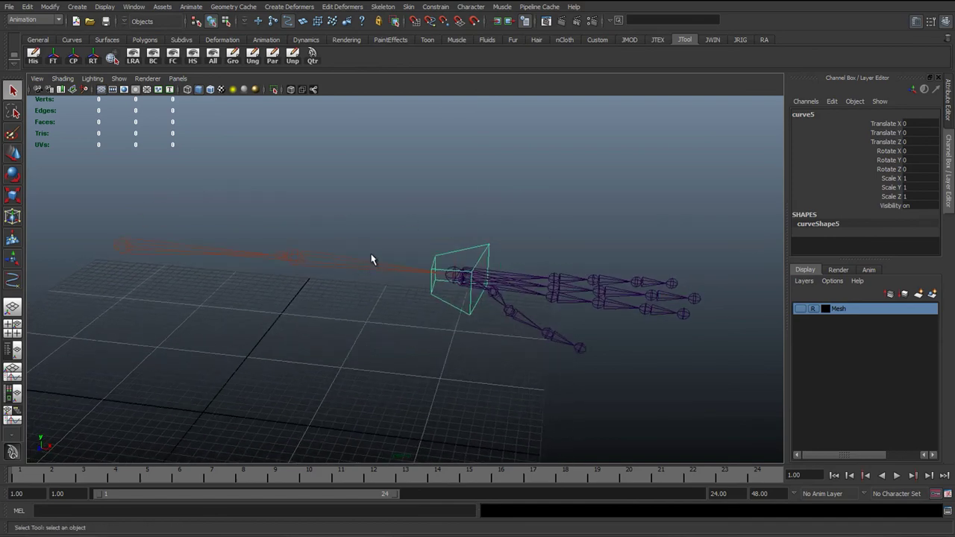
left_click_drag(332, 260, 171, 251, "alt")
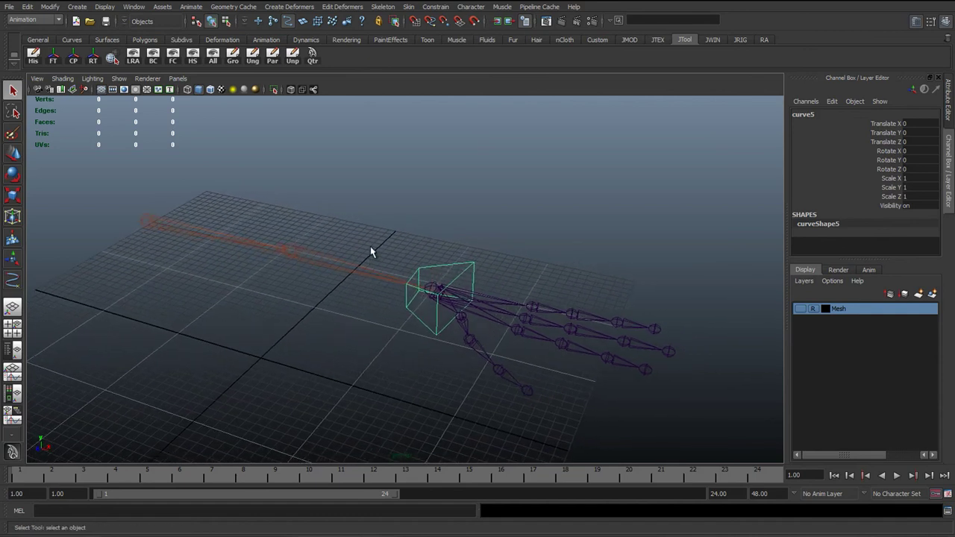
key("w")
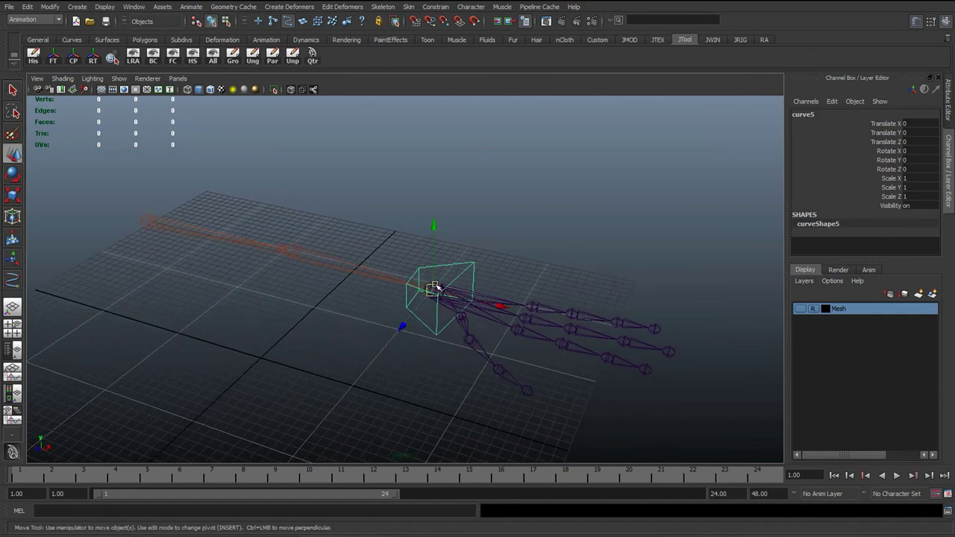